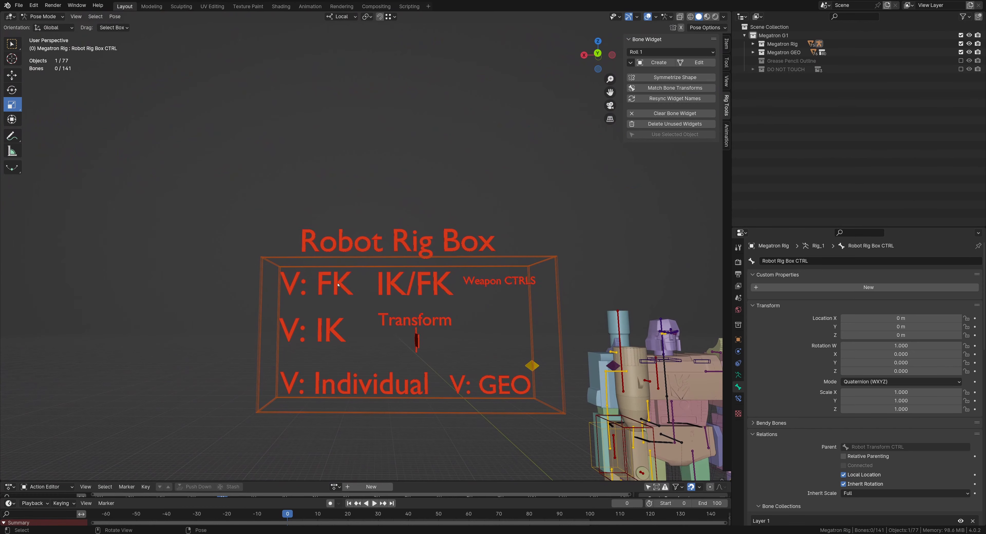
Step: Select the V: FK control in the Robot Rig Box to examine its hide properties alongside the whole rig
click(326, 288)
scroll(344, 295, up, 6)
scroll(317, 148, down, 2)
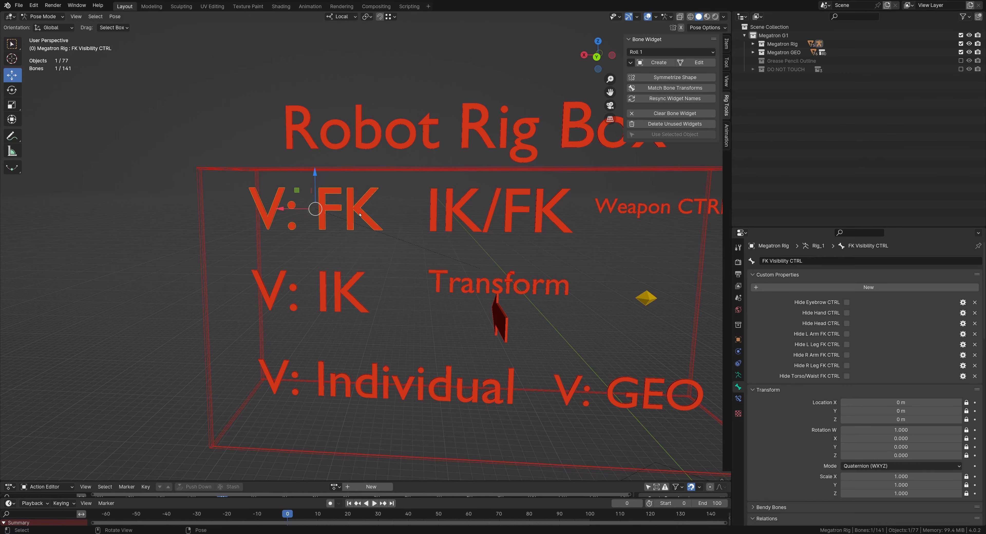
scroll(360, 214, down, 1)
shift+middle_drag(359, 215, 199, 203)
scroll(360, 230, down, 2)
middle_drag(400, 291, 387, 252)
scroll(375, 271, down, 1)
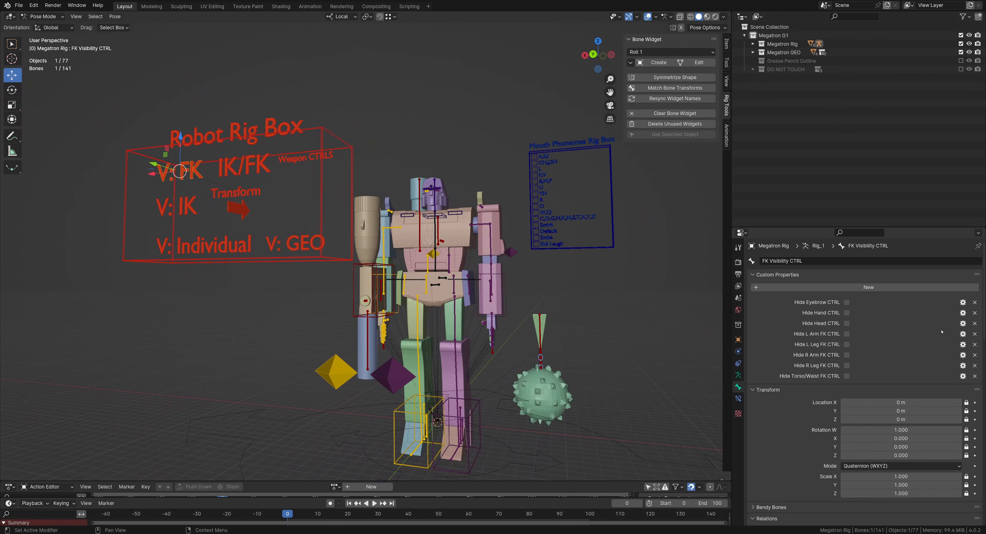
Step: Collapse all property sections of the FK visibility bone, from Custom Properties through Viewport Display
click(753, 275)
click(751, 286)
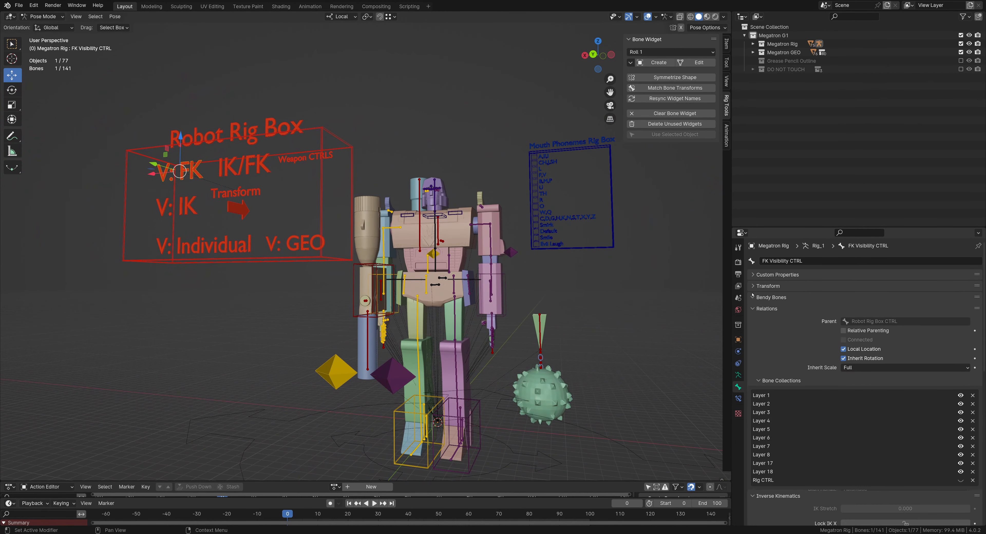
click(752, 297)
click(752, 297)
click(752, 309)
click(752, 322)
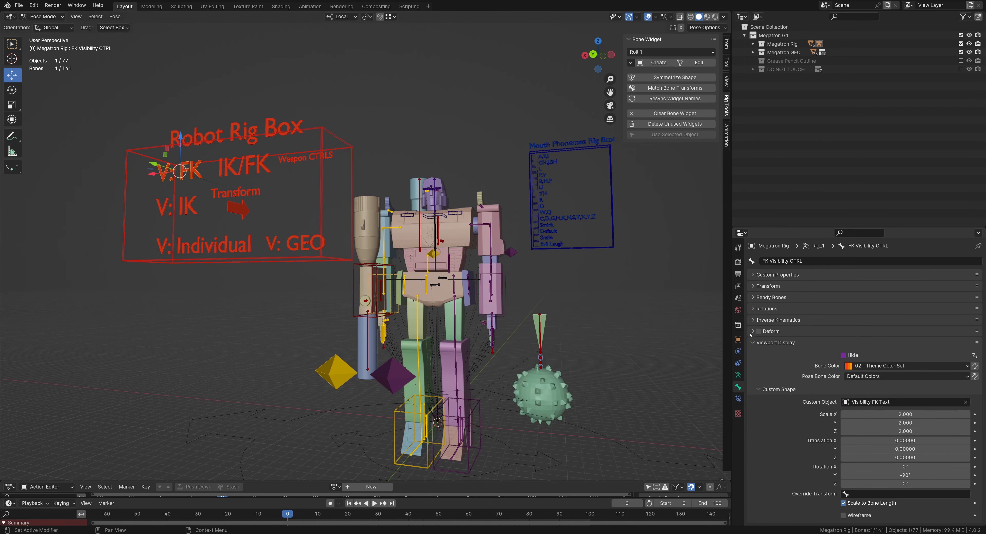
click(752, 344)
click(768, 274)
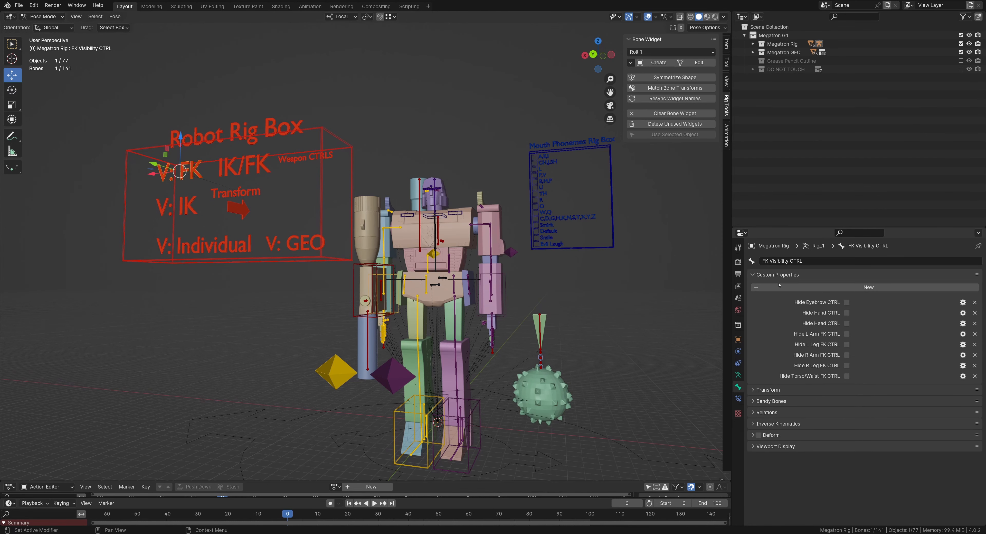
click(760, 274)
mouse_move(976, 274)
mouse_down()
mouse_move(969, 349)
mouse_move(964, 275)
mouse_up()
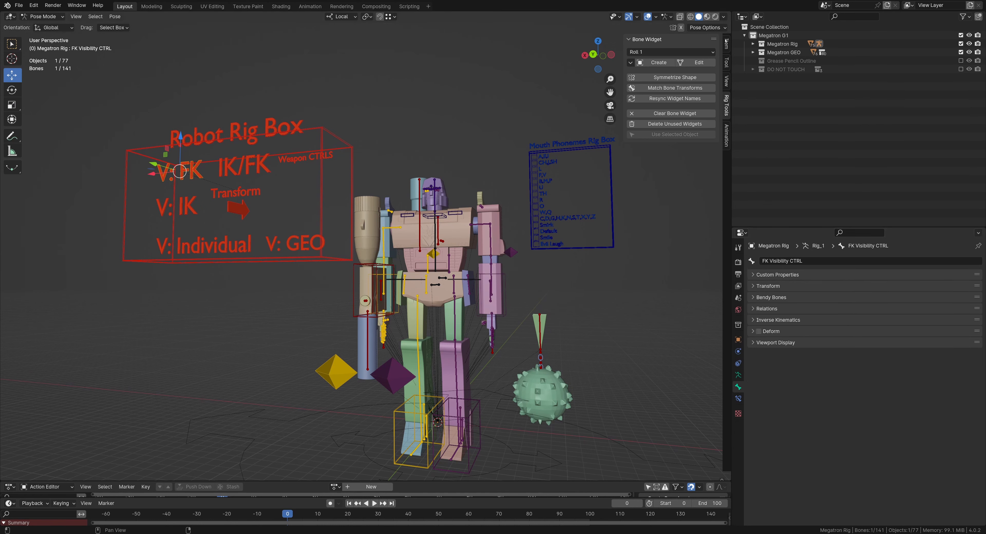
Step: Show the FK visibility control's transform values and hide properties in the 3D viewport sidebar
click(727, 63)
click(724, 43)
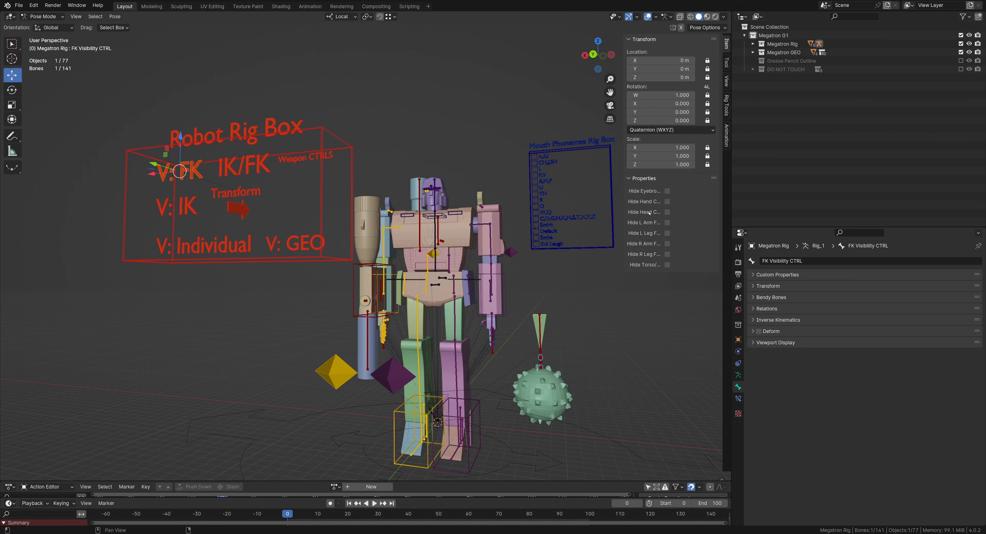
shift+middle_drag(566, 214, 546, 250)
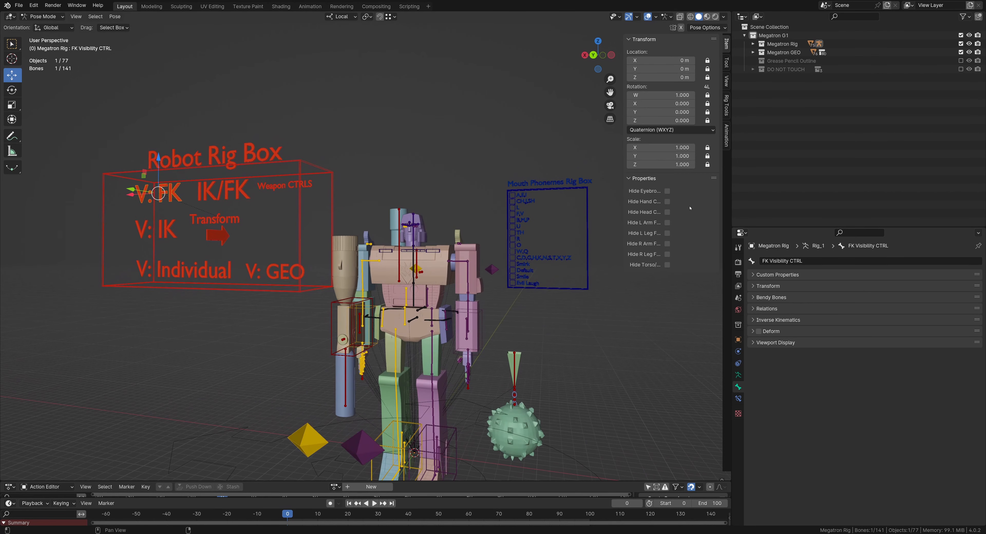
Step: Try enabling all the hide options of the FK visibility control and disable them again
click(667, 191)
click(667, 191)
drag(667, 191, 668, 266)
drag(670, 194, 668, 265)
Step: Select the V: IK control in the Robot Rig Box and expand its custom properties
shift+middle_drag(251, 202, 328, 190)
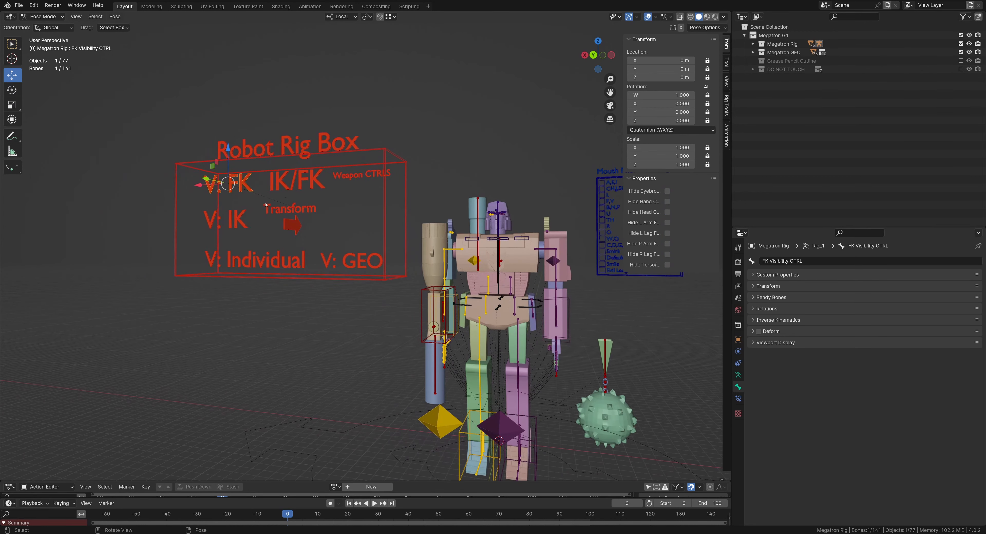
click(239, 222)
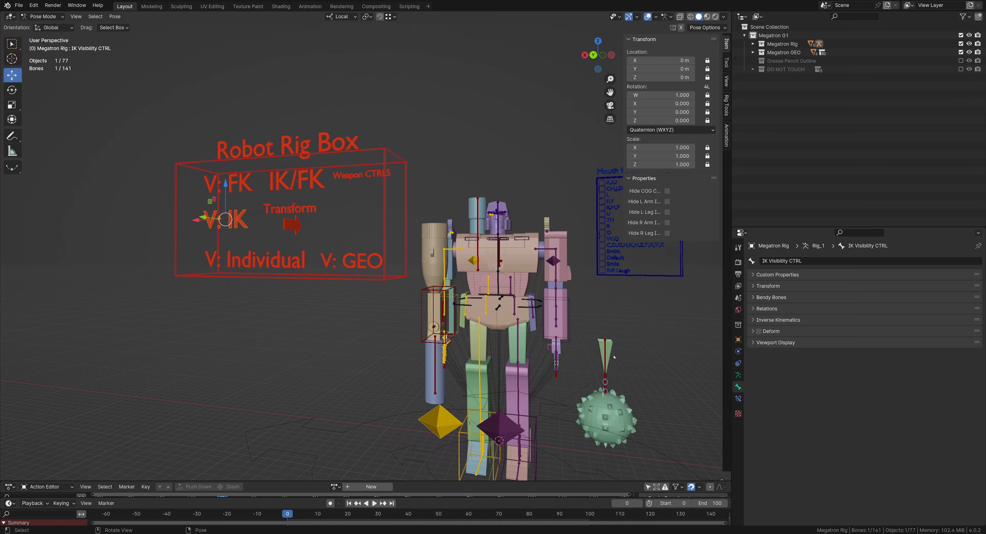
click(738, 398)
click(739, 387)
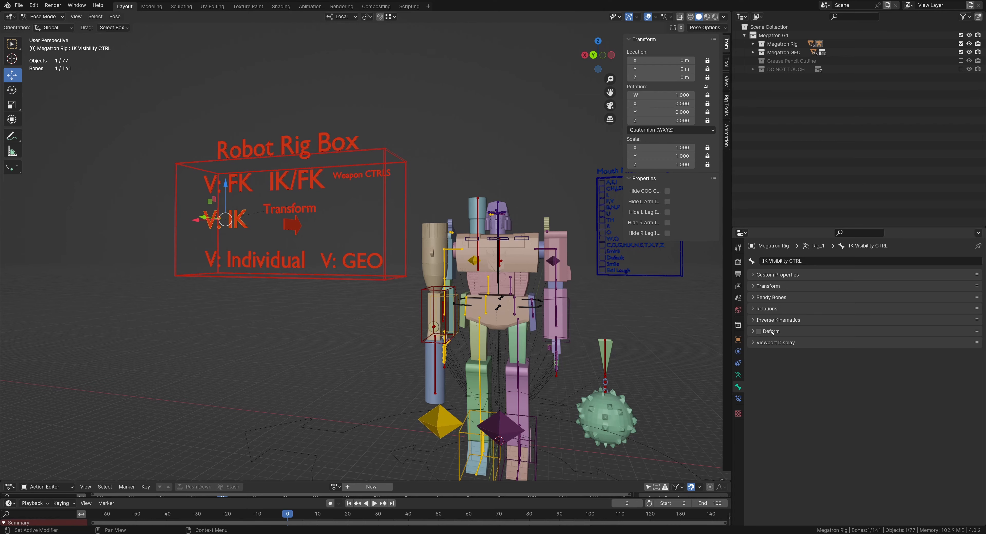
click(753, 274)
shift+middle_drag(506, 343, 429, 290)
scroll(429, 290, up, 1)
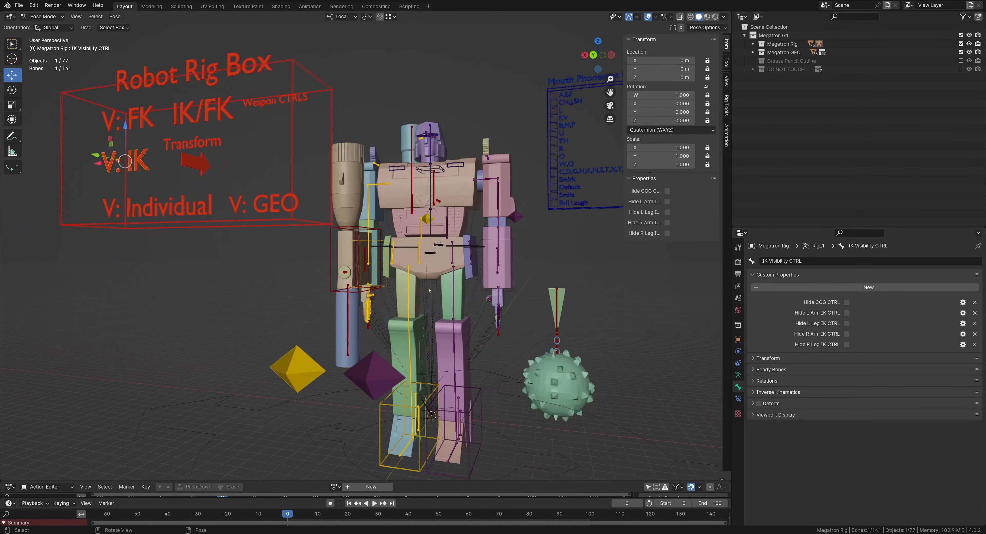
scroll(429, 290, up, 1)
scroll(429, 290, up, 1)
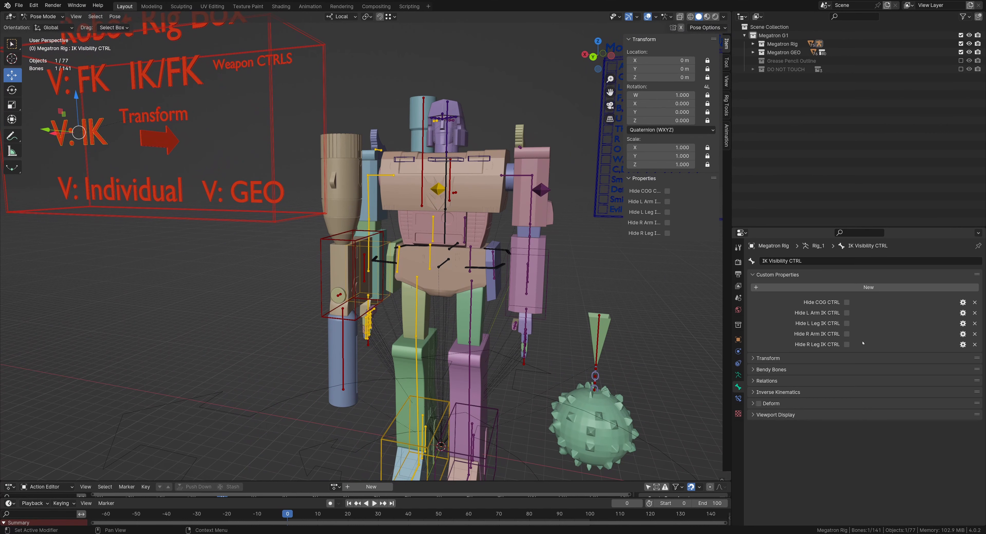
scroll(535, 330, down, 2)
shift+middle_drag(536, 330, 542, 301)
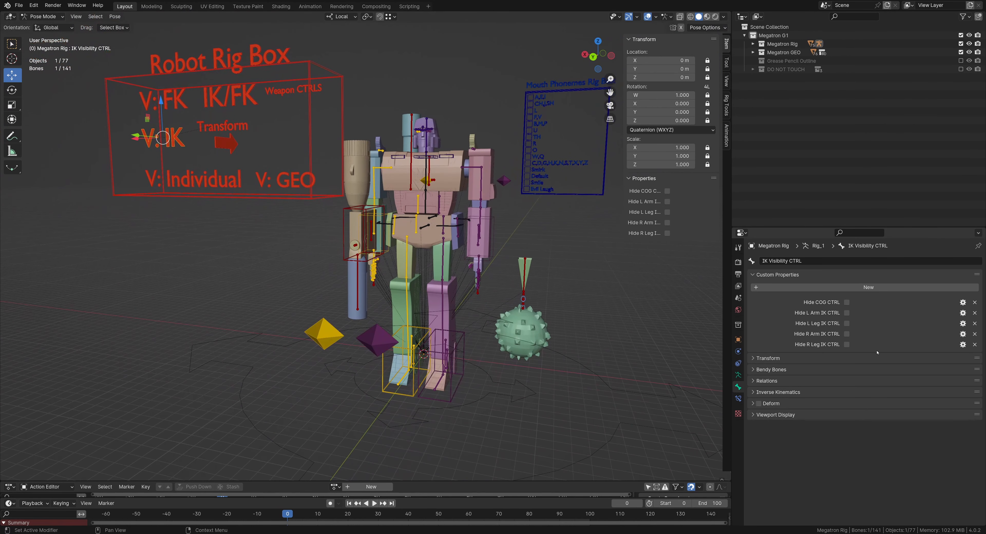
Step: Select the V: Individual control and examine its hide options for the separate rig parts
shift+middle_drag(333, 243, 388, 299)
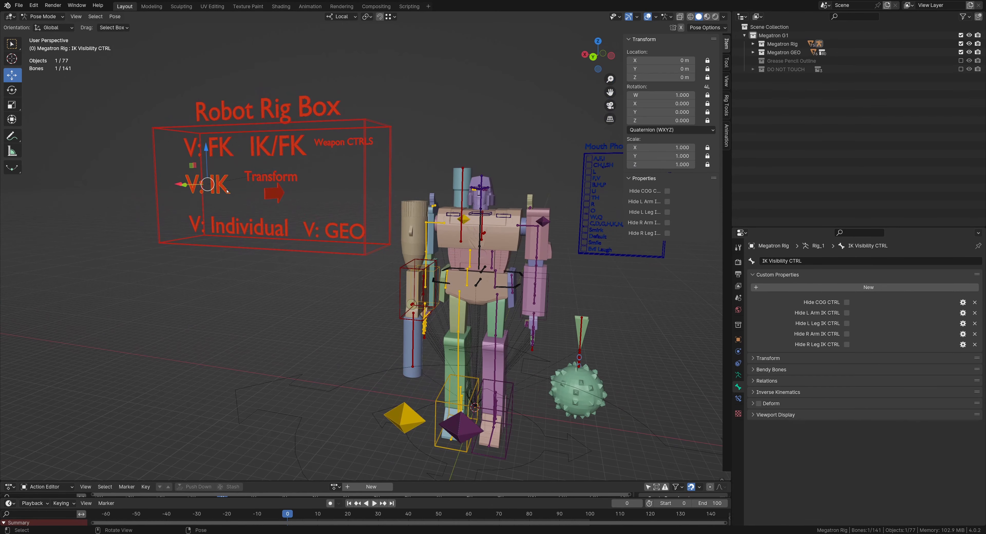
click(233, 224)
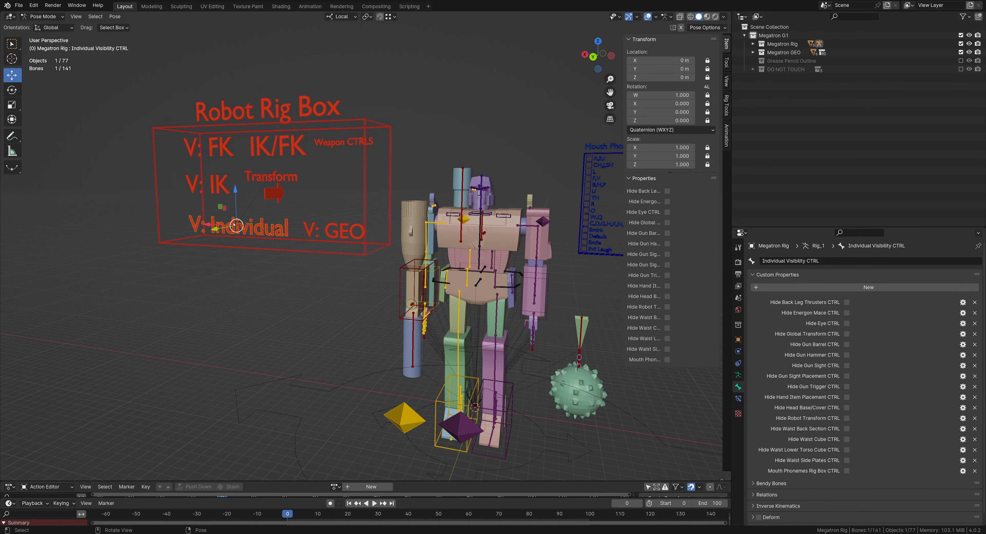
middle_drag(406, 229, 324, 221)
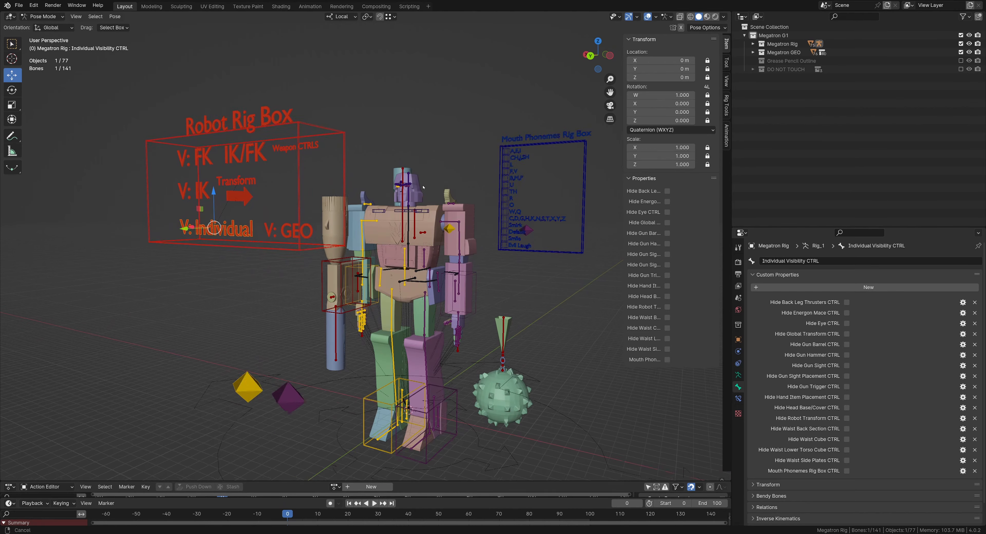
scroll(474, 307, up, 3)
scroll(377, 285, down, 5)
scroll(377, 286, up, 2)
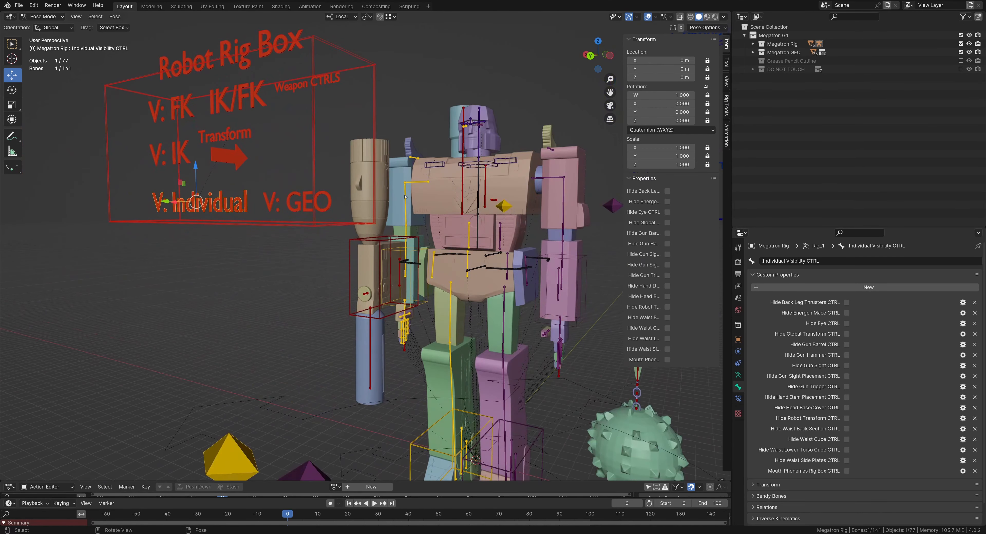
scroll(377, 285, down, 2)
Step: Select the IK/FK control in the Robot Rig Box and set L Arm FK/IK Switch to 1
middle_drag(364, 272, 314, 222)
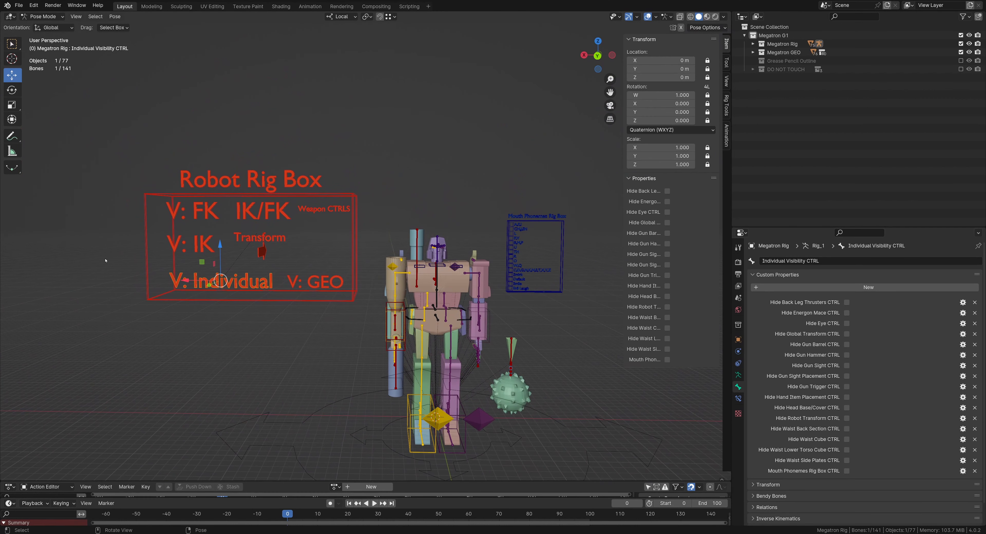
click(276, 217)
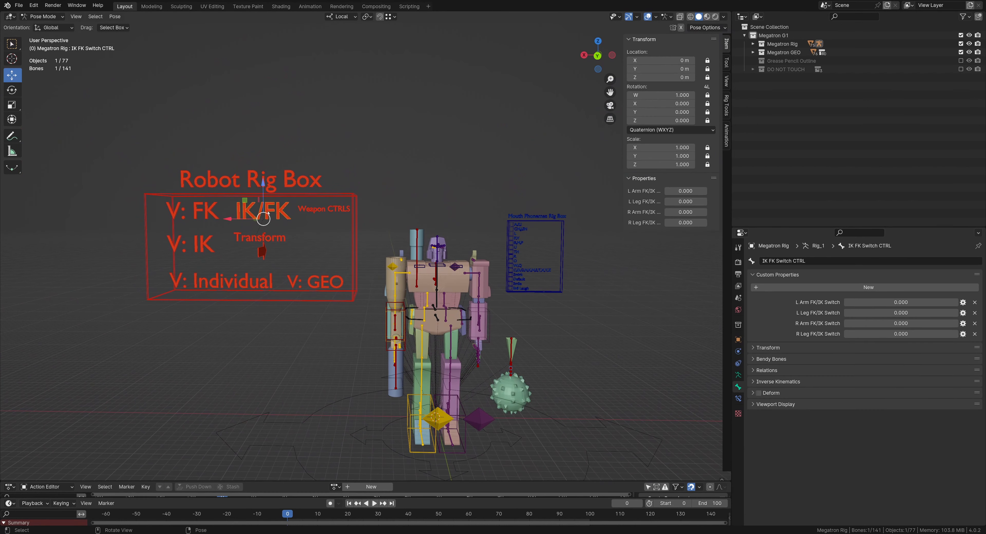
middle_drag(539, 314, 513, 318)
shift+middle_drag(512, 325, 497, 301)
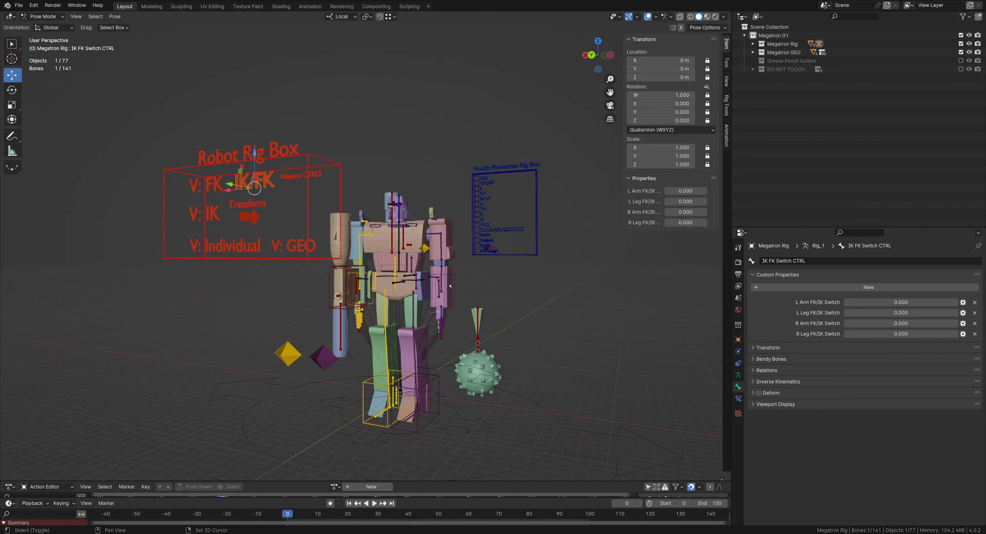
scroll(497, 301, up, 3)
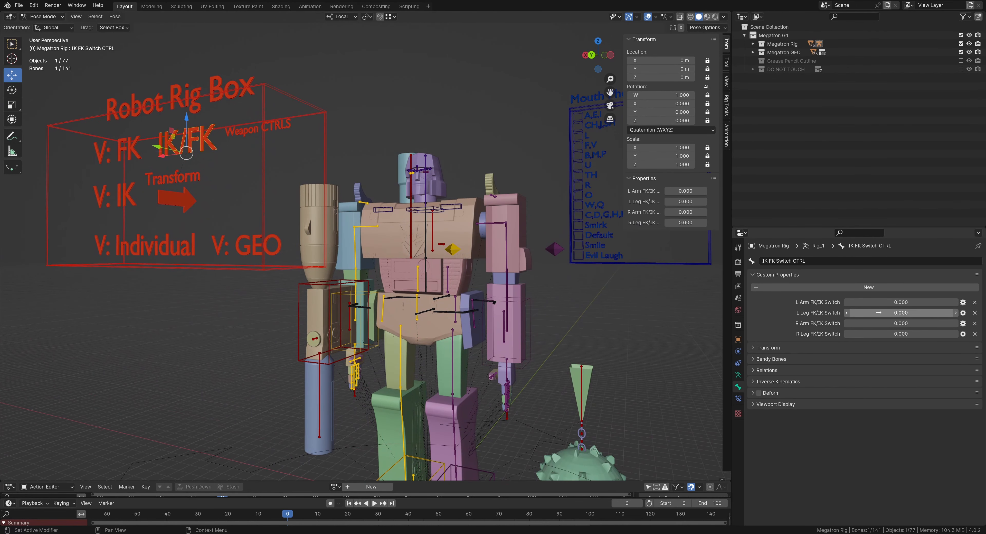
click(869, 302)
text(1)
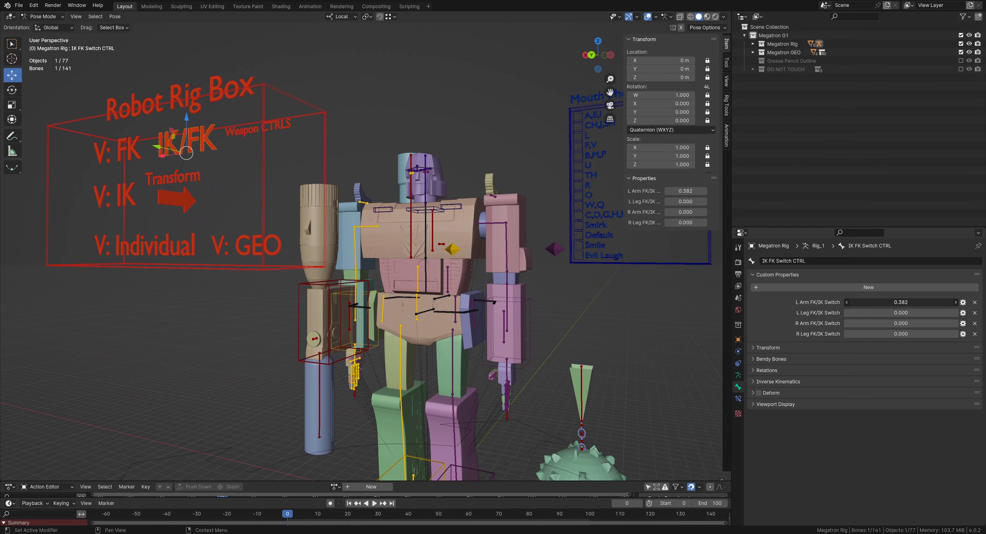
key(Return)
Step: Move the left hand's IK control up and forward so the arm bends in front of the chest
middle_drag(317, 237, 425, 265)
click(498, 258)
key(g)
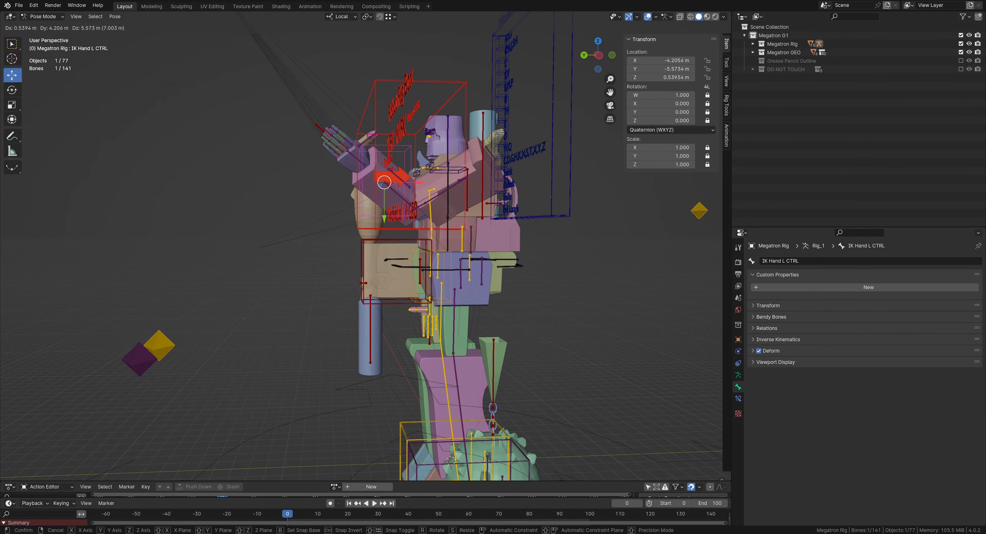
click(361, 189)
Step: Select the IK/FK control and set L Arm FK/IK Switch to 0
middle_drag(361, 189, 349, 246)
click(184, 134)
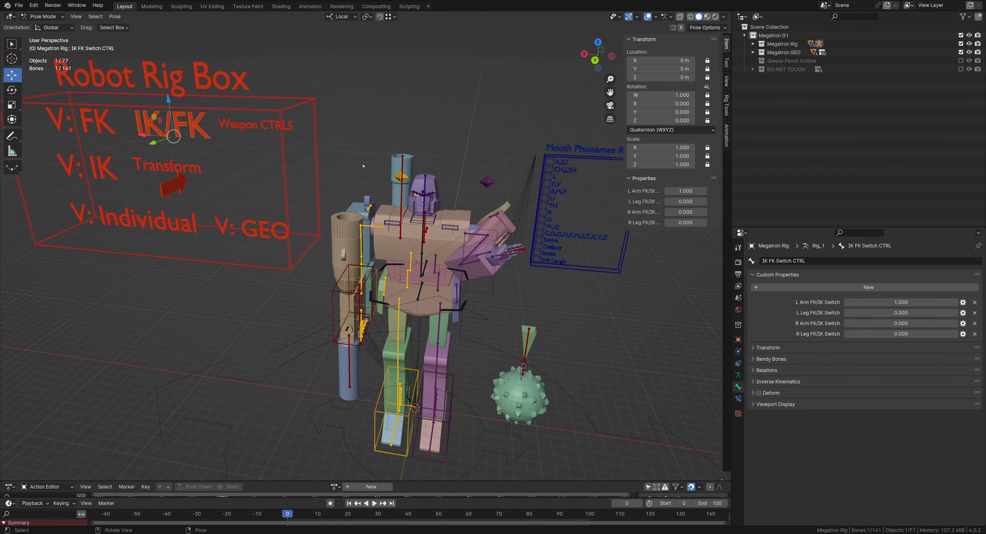
drag(902, 302, 846, 302)
Step: Try rotating the upper left arm's FK control and undo the recent pose changes
middle_drag(458, 308, 435, 293)
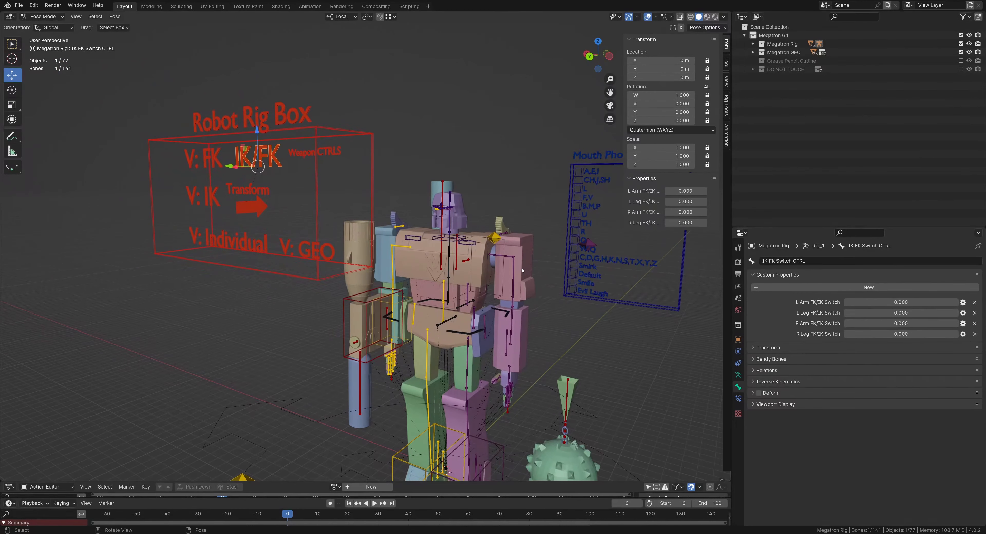
click(513, 279)
key(r)
drag(546, 238, 551, 279)
key(ctrl+z)
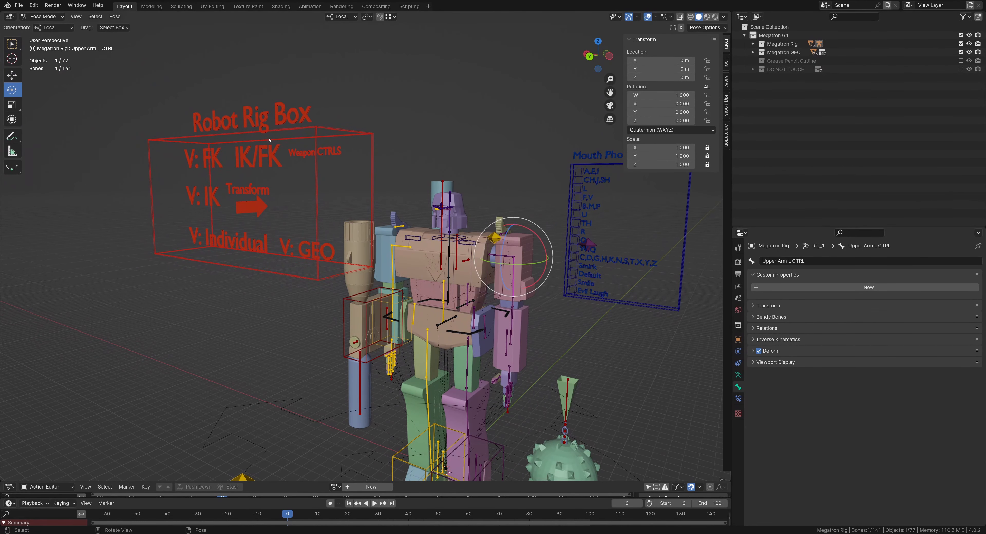
key(ctrl+z)
key(ctrl+z)
key(ctrl+z)
key(ctrl+z)
Step: Select the Transform arrow control in the Robot Rig Box and examine its attach and gun transform properties
shift+middle_drag(250, 232, 301, 207)
click(289, 210)
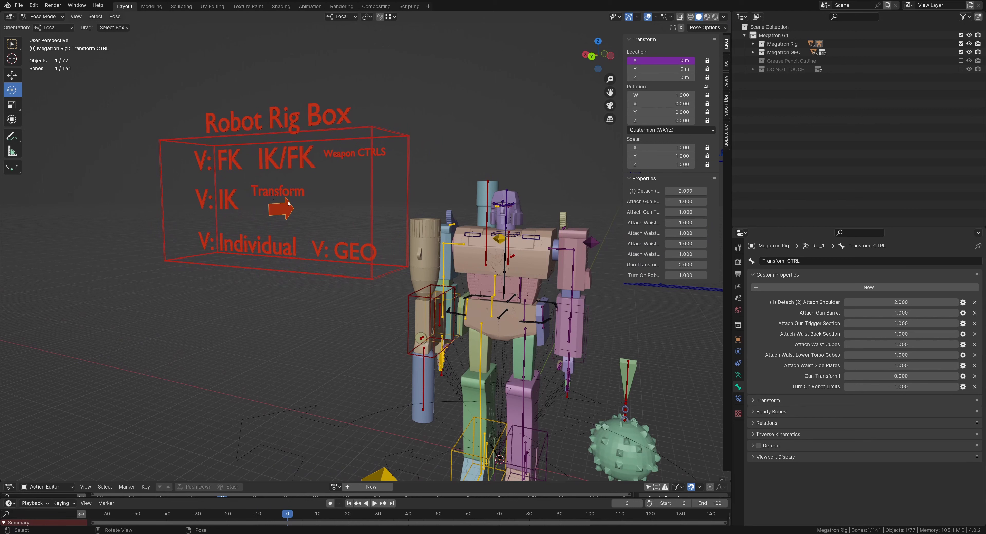
shift+middle_drag(251, 230, 230, 240)
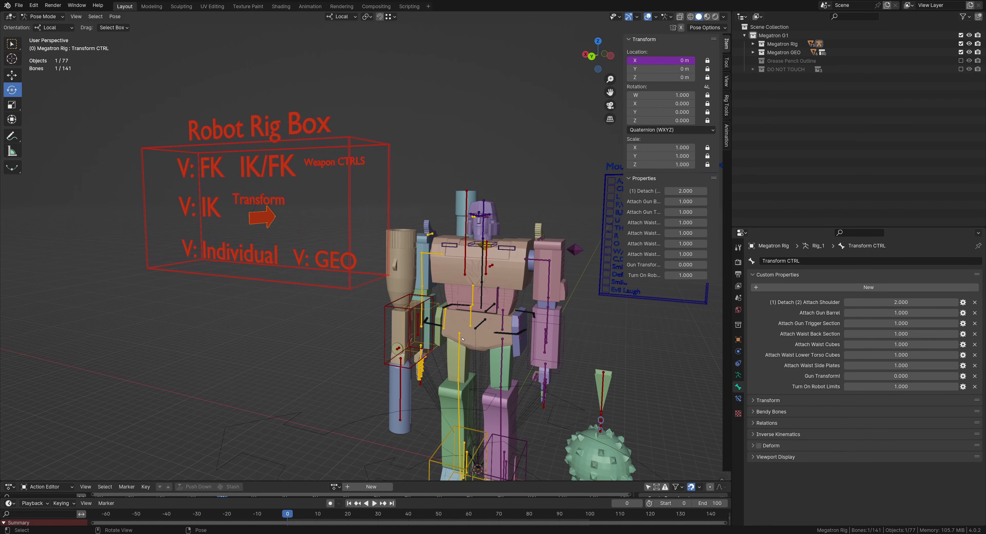
shift+middle_drag(510, 358, 489, 325)
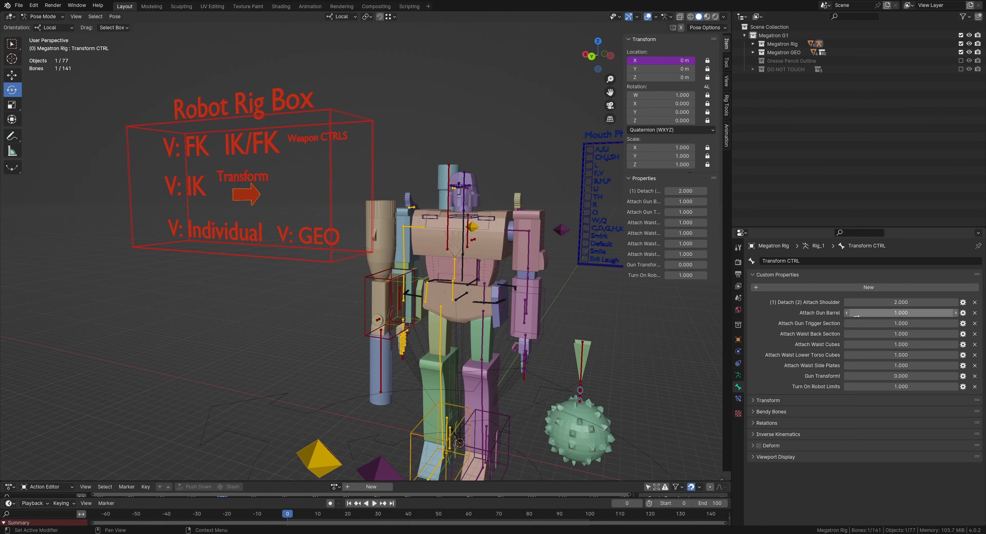
mouse_move(498, 265)
middle_down()
mouse_move(454, 267)
mouse_move(499, 273)
middle_up()
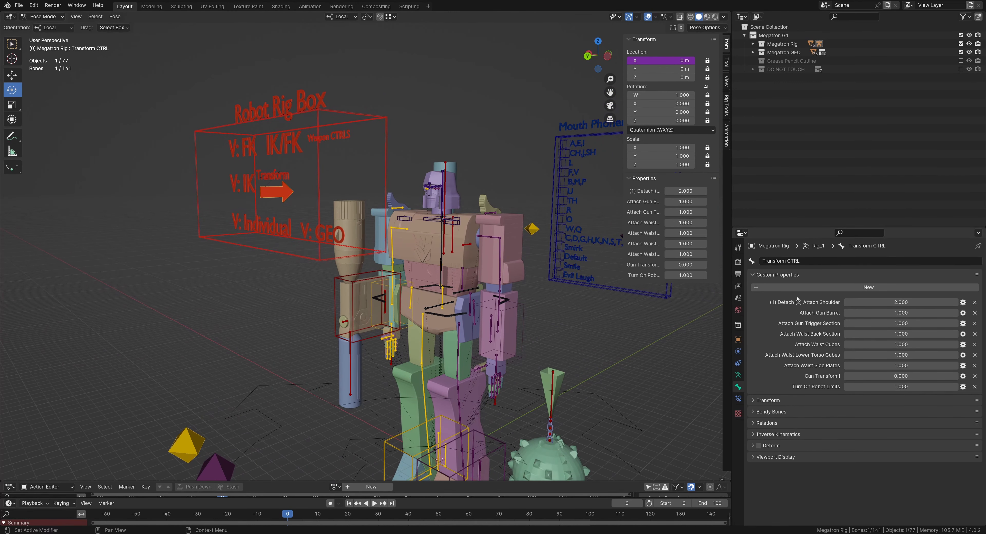
Step: Set (1) Detach (2) Attach Shoulder to 1, and all other attach properties plus Turn On Robot Limits to 0
drag(922, 301, 936, 365)
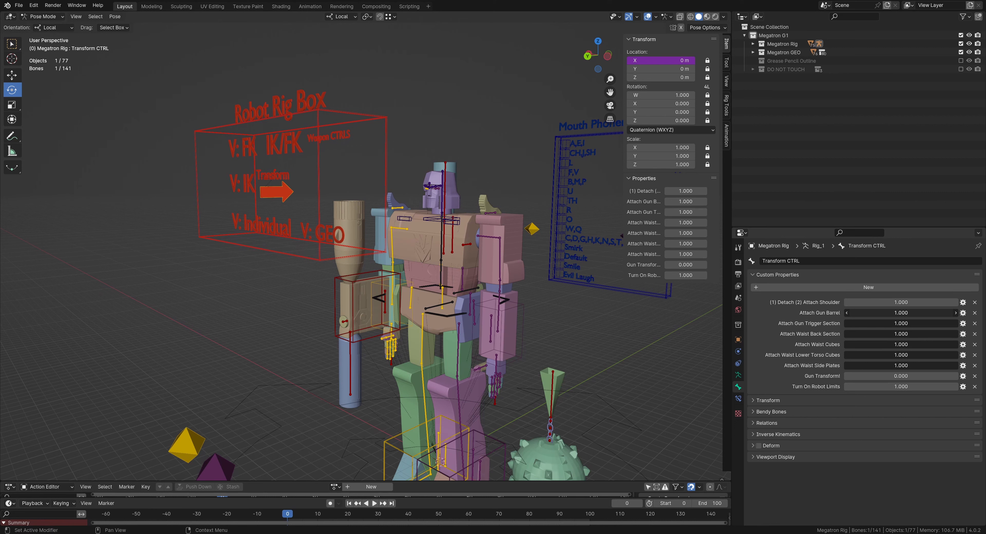
drag(936, 365, 750, 365)
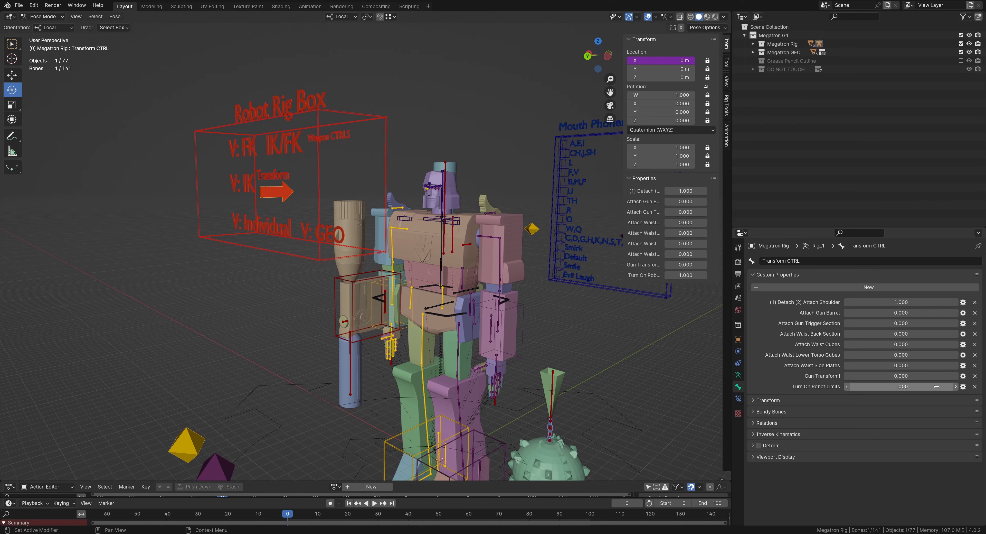
drag(943, 382, 849, 386)
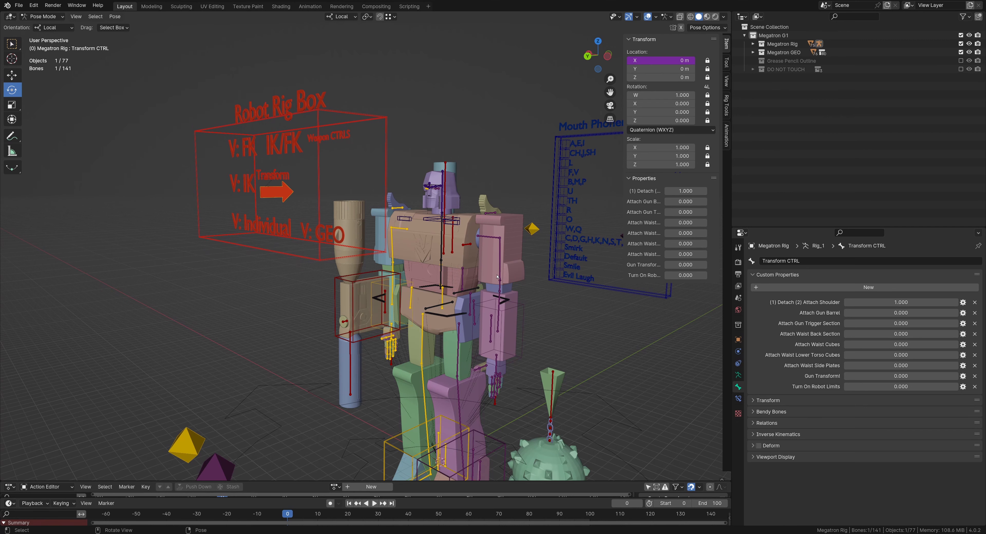
Step: Set the Transform control's Gun Transform property to 1 to convert the robot into its gun form
ctrl+middle_drag(505, 287, 383, 291)
drag(901, 375, 974, 375)
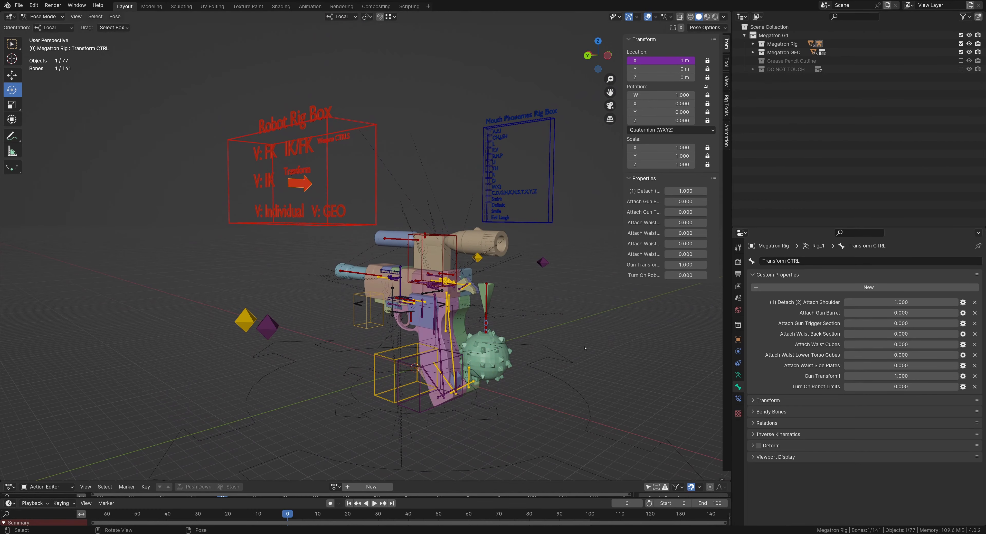
Step: Select the COG/Gun control on the gun's body, try moving it along the gun's length, and undo the move
middle_drag(494, 338, 532, 335)
shift+middle_drag(460, 381, 423, 324)
scroll(369, 293, up, 3)
click(394, 314)
scroll(394, 313, down, 2)
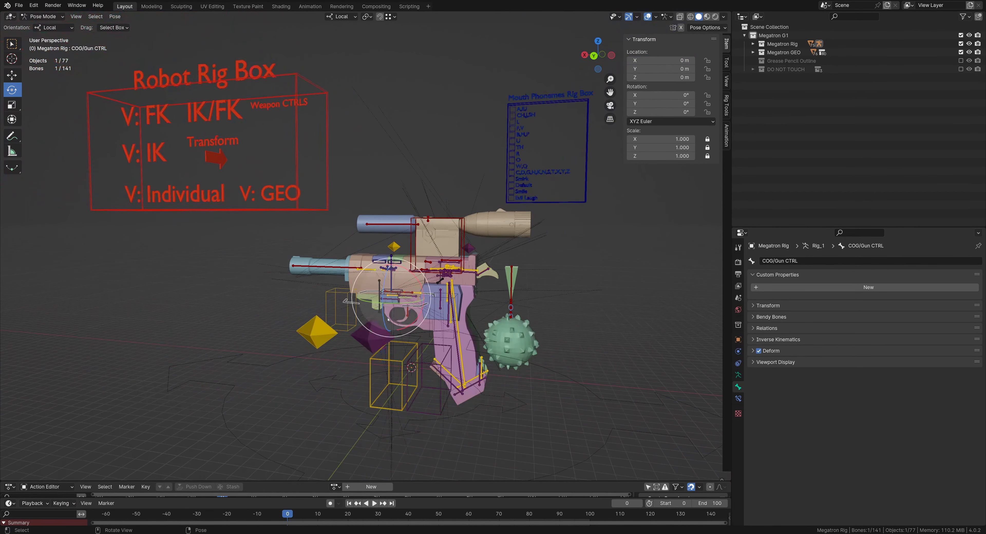
key(g)
drag(391, 297, 427, 297)
key(Escape)
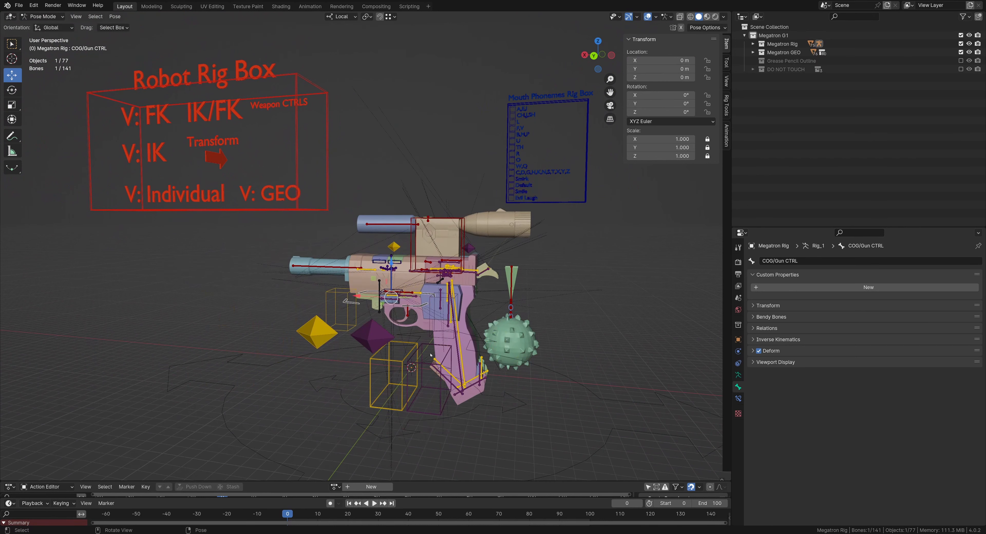
Step: Try moving the Robot Transform control beneath the gun twice, selecting the COG/Gun control in between, and undo each move
click(492, 405)
scroll(353, 345, down, 2)
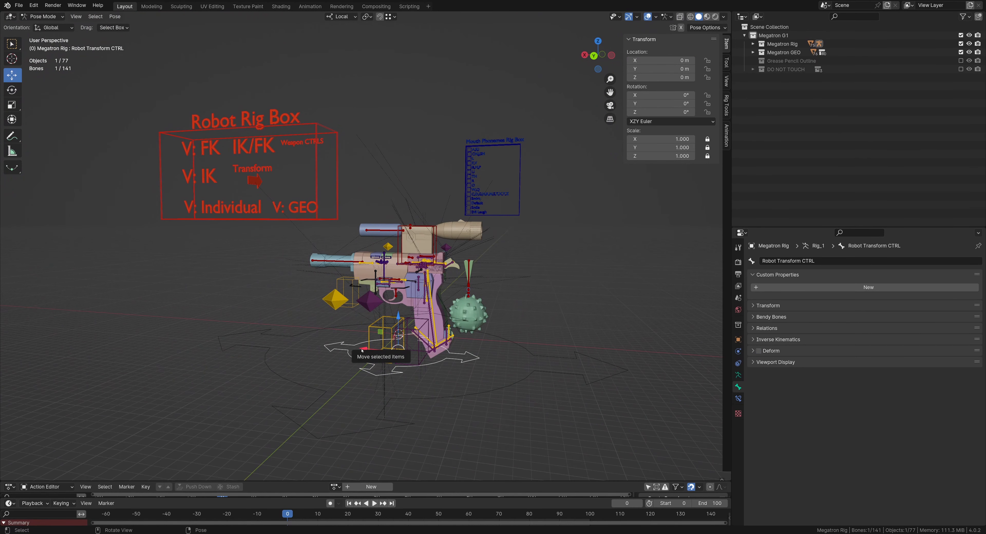
drag(362, 350, 398, 351)
key(ctrl+z)
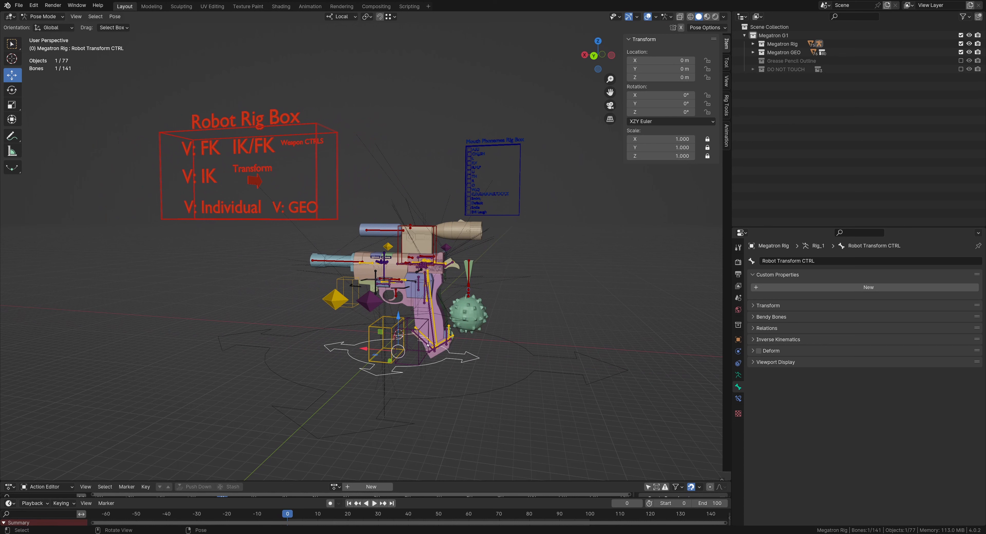
click(404, 291)
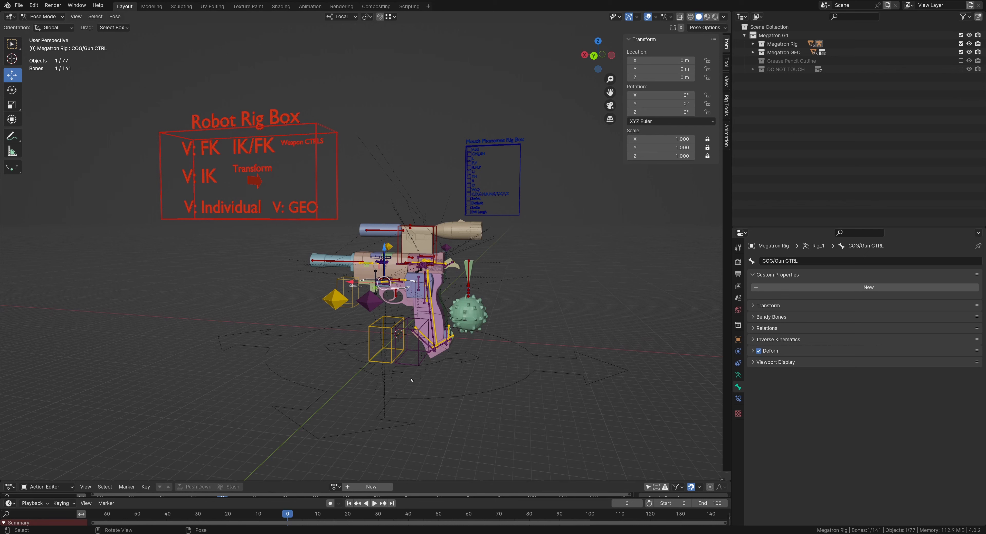
click(434, 365)
mouse_move(361, 349)
mouse_down()
mouse_move(323, 348)
mouse_move(365, 352)
mouse_up()
key(ctrl+z)
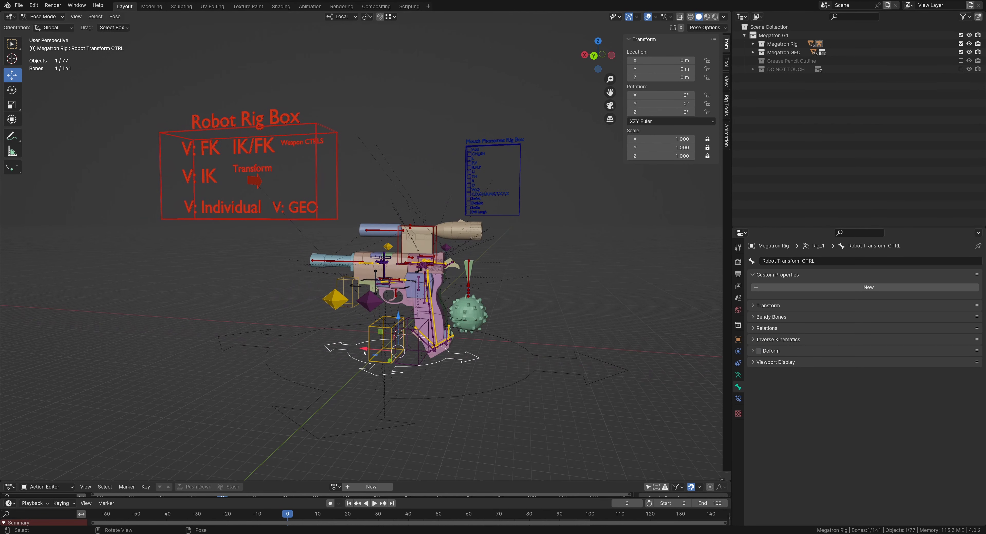
Step: Try moving the whole rig with the large Global Transform control on the ground and undo the move
click(528, 352)
scroll(467, 333, down, 2)
drag(388, 343, 528, 362)
key(ctrl+z)
scroll(323, 246, up, 2)
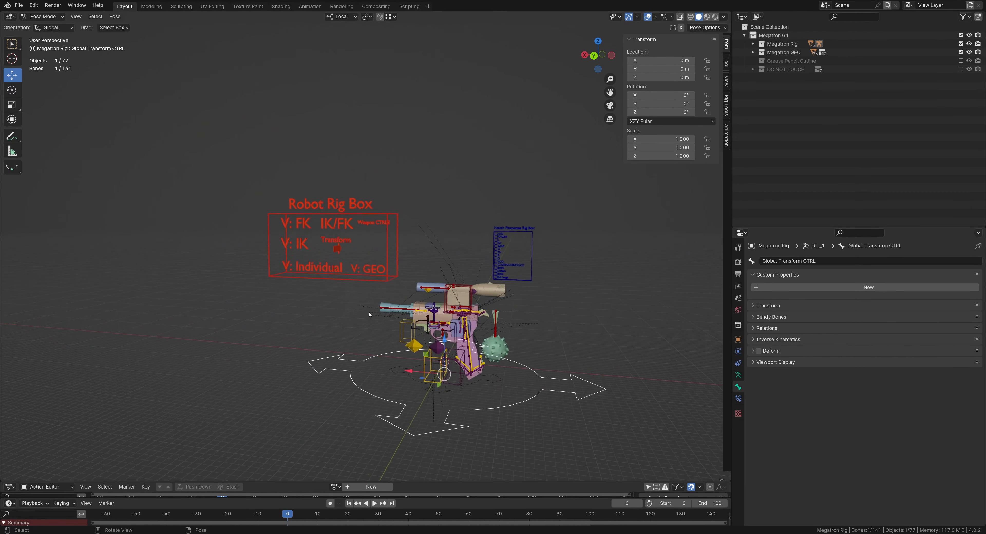
Step: On the Transform control, set Gun Transform to 0, (1) Detach (2) Attach Shoulder to 2, and the other attach properties plus Turn On Robot Limits to 1
click(327, 249)
shift+middle_drag(329, 253, 316, 227)
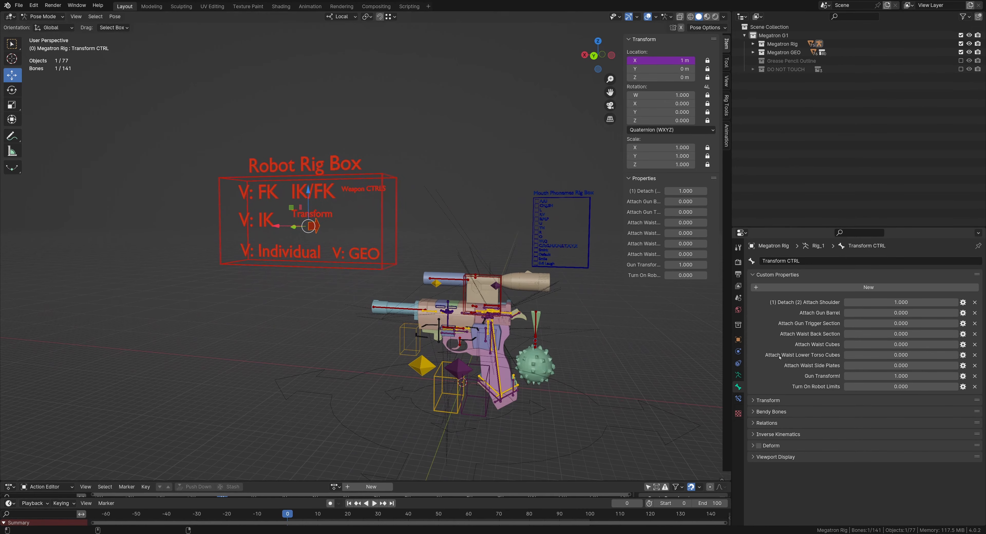
drag(901, 376, 655, 370)
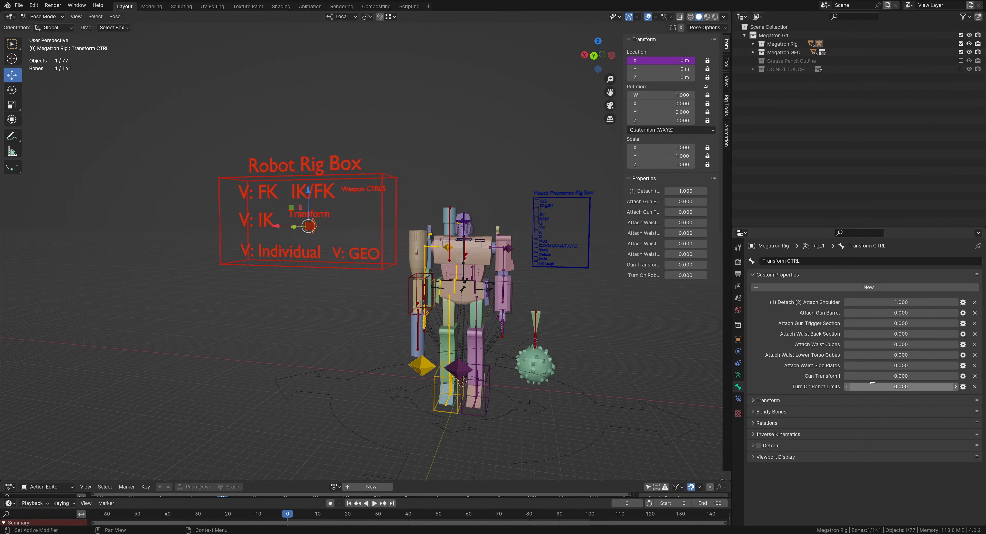
drag(901, 365, 919, 302)
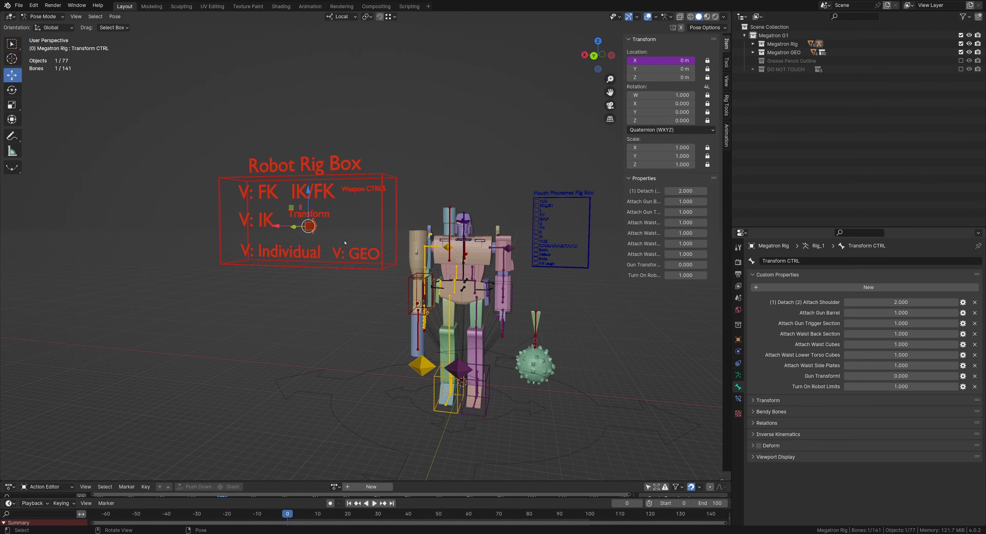
Step: Select the Gun Sight Placement R control on the robot's right forearm and inspect it up close
scroll(343, 238, up, 3)
click(408, 205)
shift+middle_drag(409, 205, 312, 148)
middle_drag(481, 368, 355, 242)
scroll(357, 252, up, 5)
click(356, 252)
scroll(383, 268, up, 5)
scroll(403, 274, down, 5)
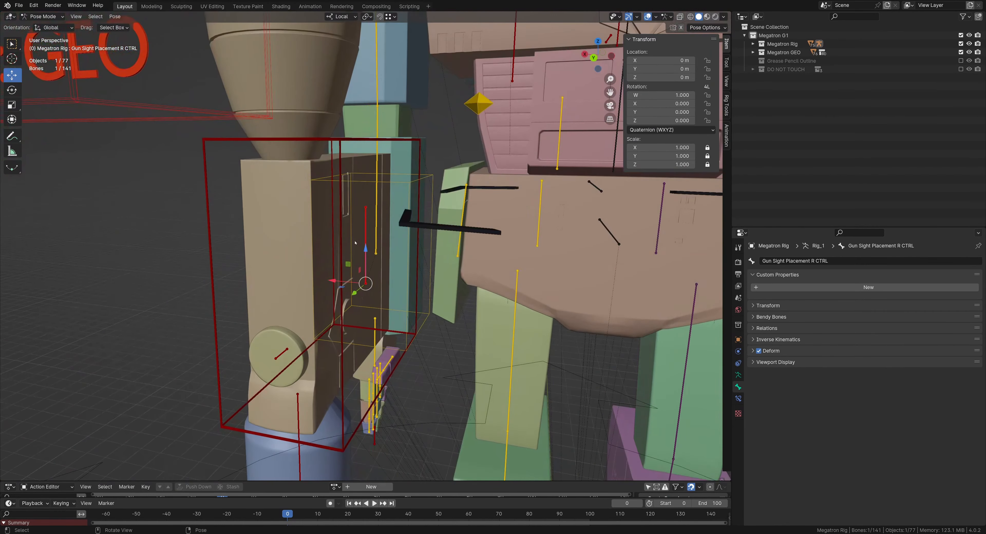
Step: Select the Hand Item Placement L control at the fingertips of the robot's left hand
scroll(420, 232, down, 5)
middle_drag(420, 232, 440, 245)
scroll(473, 282, up, 2)
scroll(466, 287, down, 5)
scroll(436, 234, up, 4)
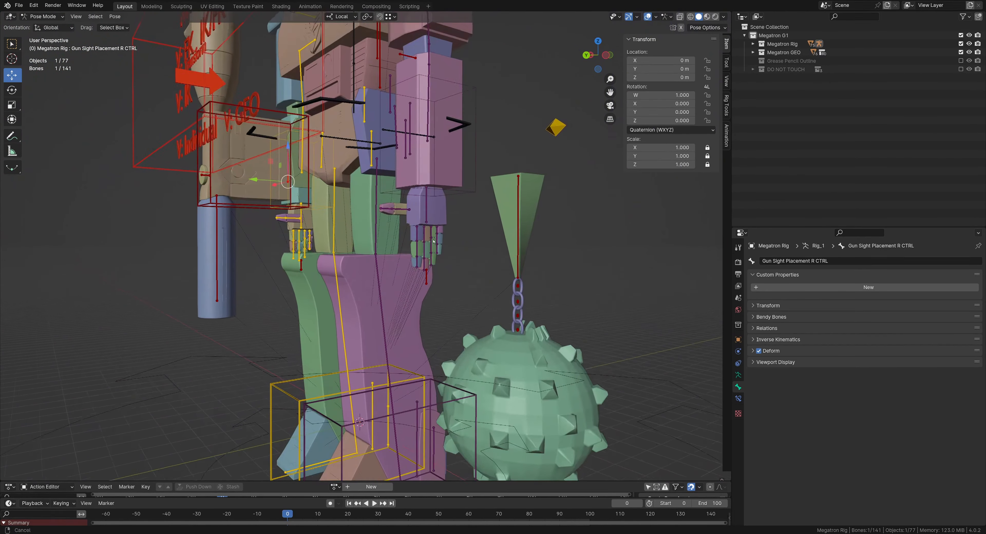
scroll(437, 235, up, 3)
click(449, 353)
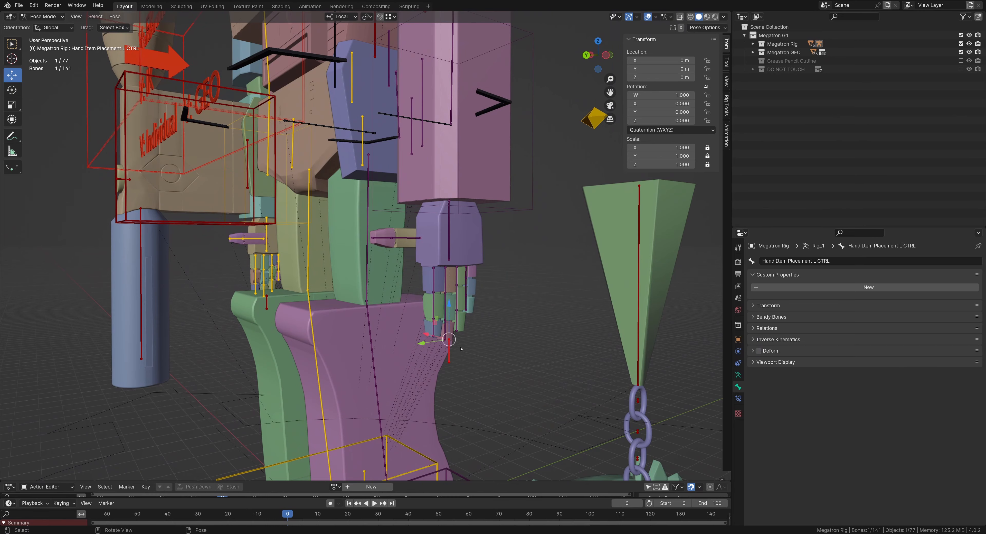
Step: Examine the left hand's item placement control in relation to the arm and the energon mace beside it
scroll(450, 354, down, 3)
shift+middle_drag(450, 354, 540, 433)
click(513, 295)
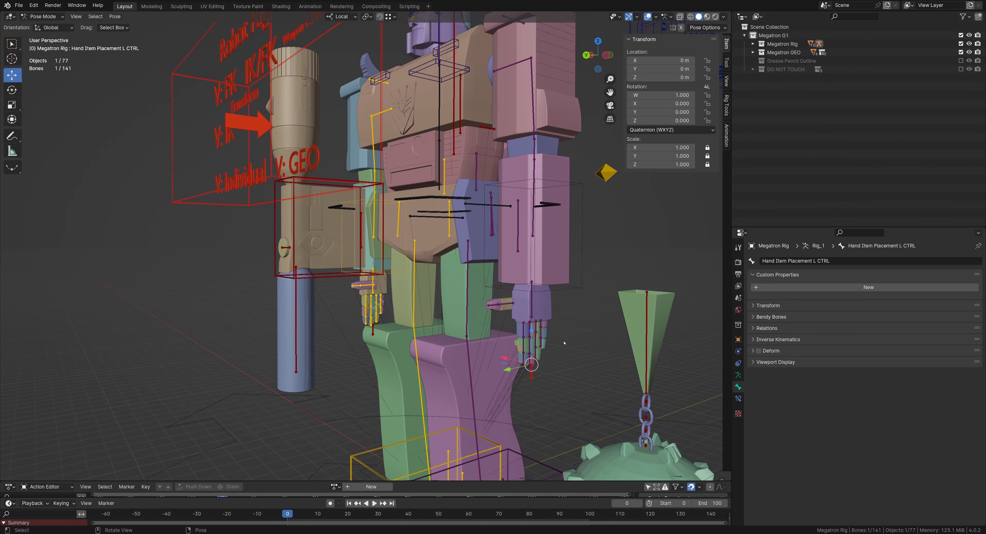
scroll(565, 343, down, 4)
scroll(446, 294, up, 1)
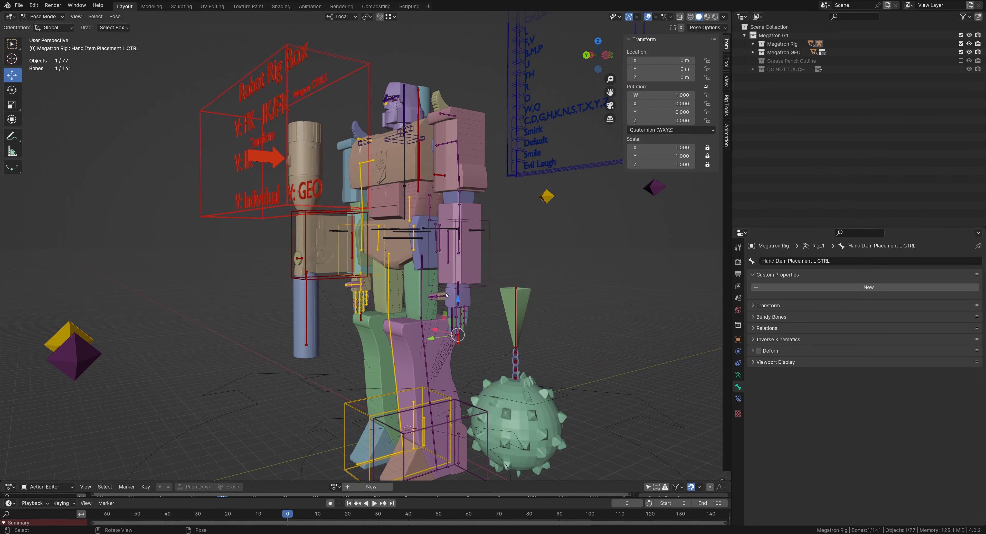
scroll(490, 308, up, 3)
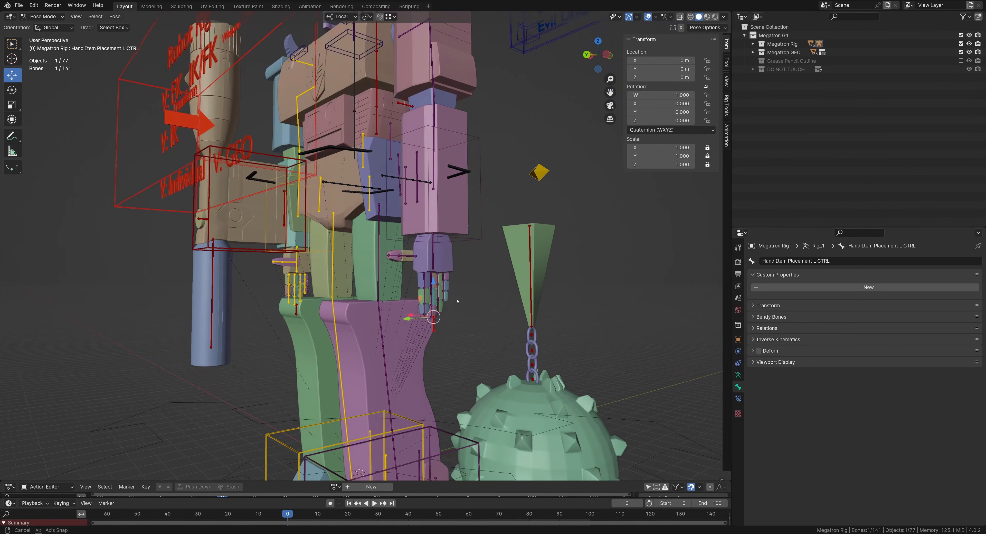
shift+middle_drag(438, 89, 438, 249)
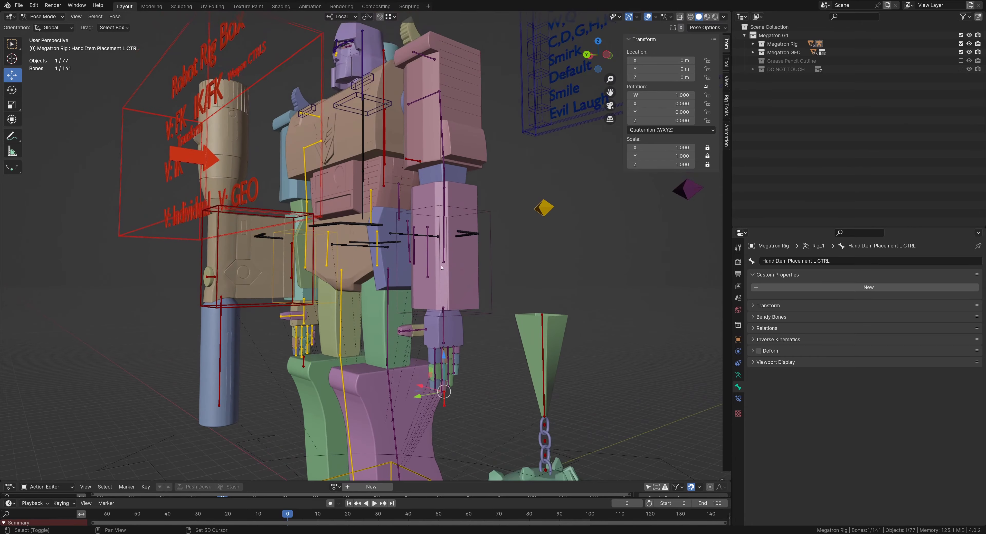
scroll(476, 281, up, 2)
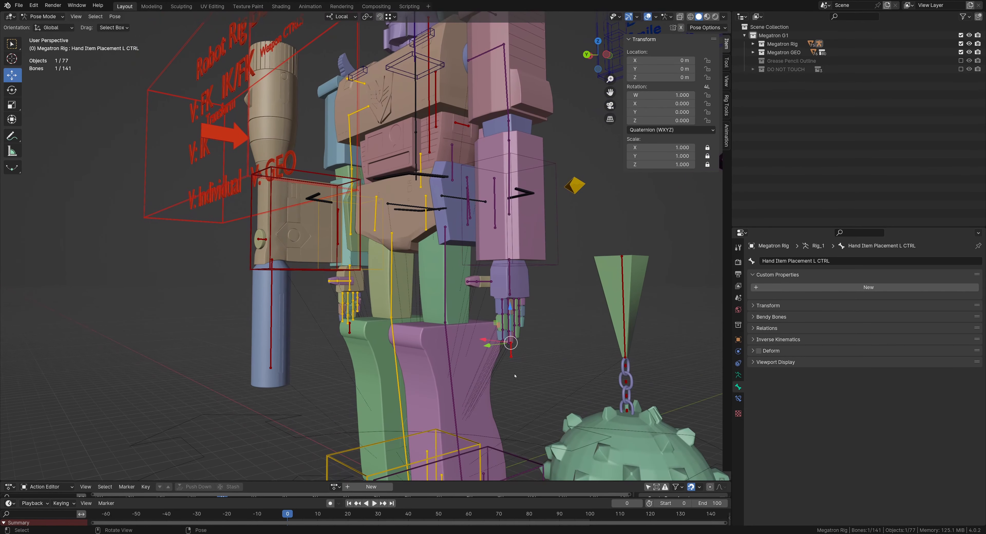
scroll(438, 290, down, 5)
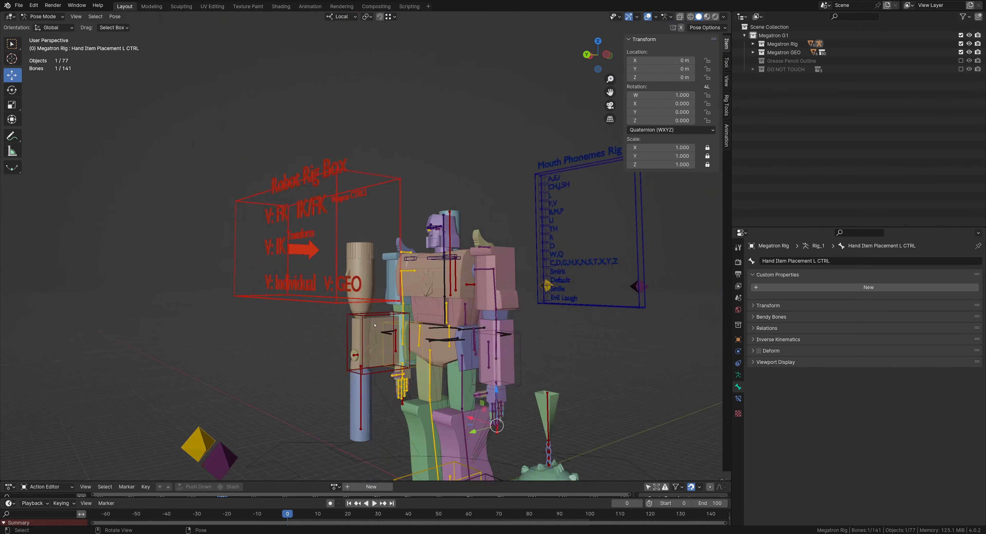
Step: Select Weapon CTRLS in the Robot Rig Box and set Attach Energon Mace To Hand L to 1
click(303, 192)
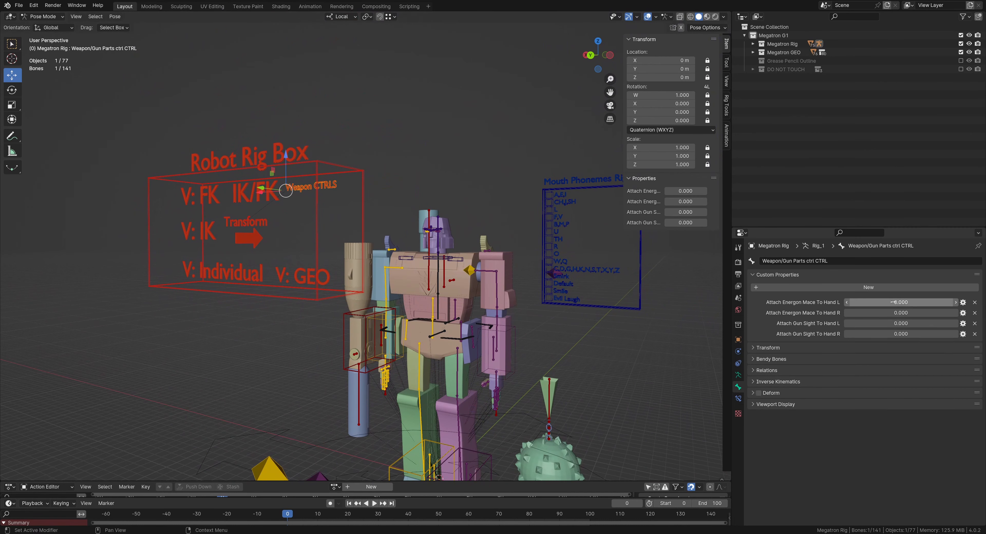
drag(880, 302, 926, 303)
scroll(411, 264, up, 8)
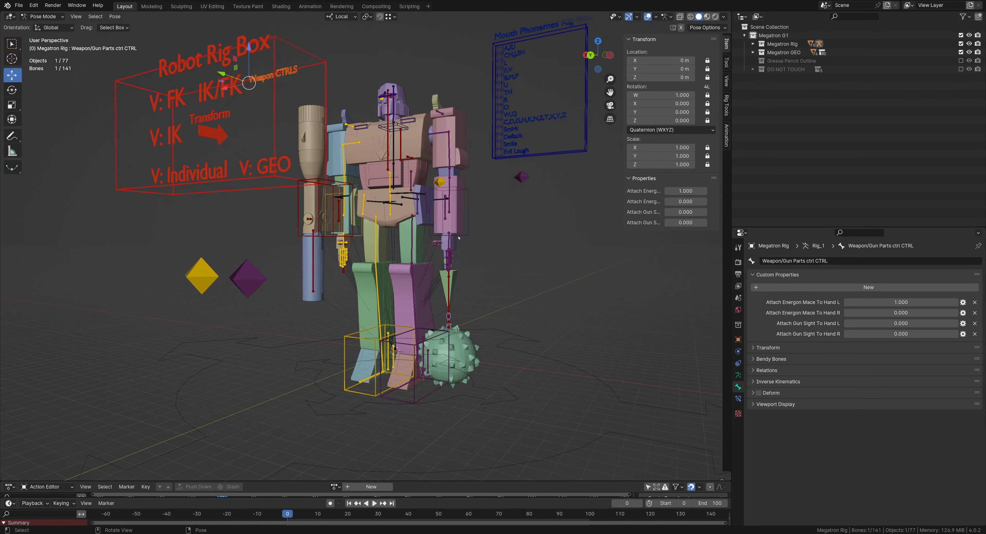
Step: Move the Palm L control up about 3.07 m so the left hand retracts into the forearm
click(411, 264)
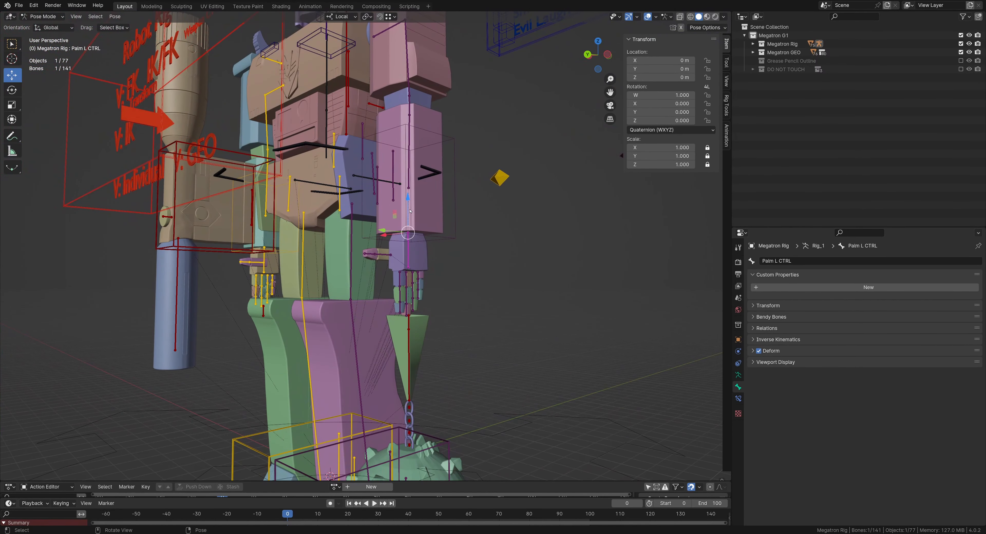
drag(409, 203, 409, 109)
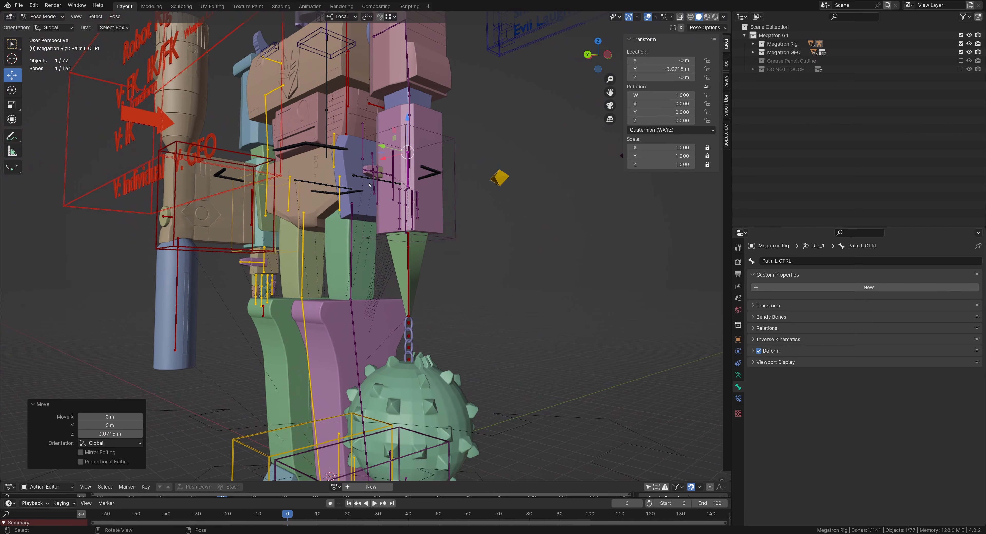
middle_drag(398, 199, 361, 204)
Step: Rotate the Thumb 1 L control about -112° around its local X axis to tuck the thumb into the forearm
click(394, 178)
key(shift+space)
key(r)
drag(412, 165, 420, 215)
scroll(419, 215, up, 5)
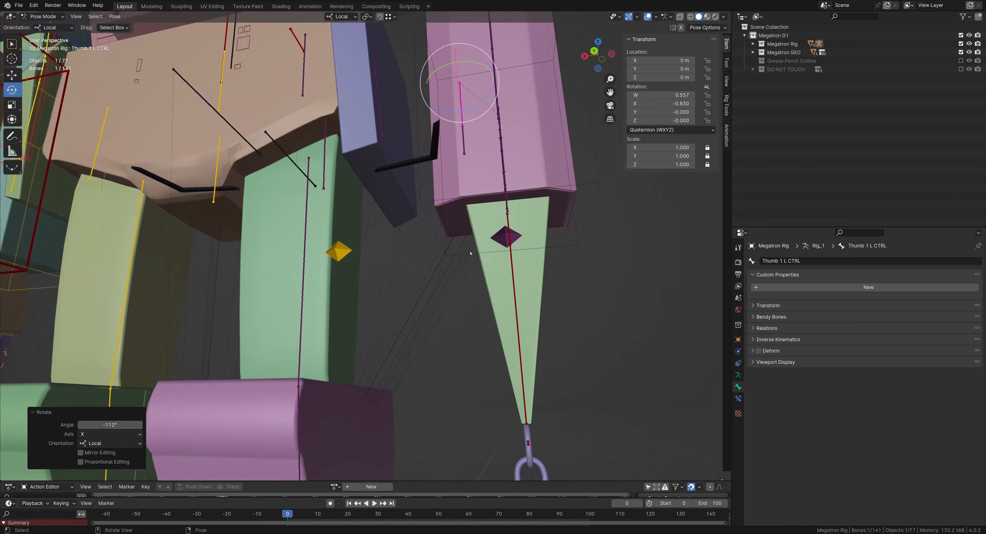
middle_drag(419, 215, 459, 261)
scroll(326, 306, down, 5)
scroll(459, 261, down, 6)
scroll(380, 273, up, 3)
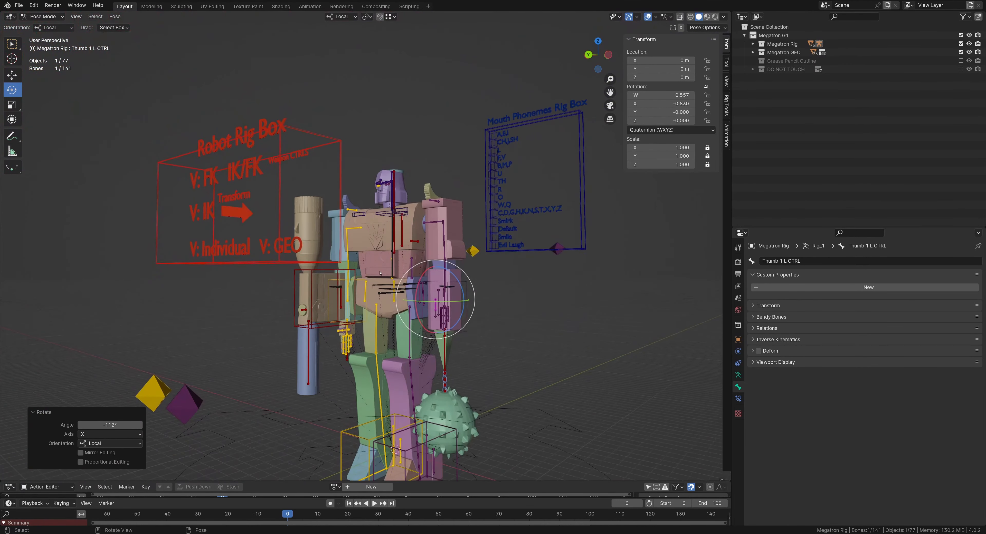
Step: Select Weapon CTRLS and set Attach Gun Sight To Hand L to 1 to put the gun sight on the left arm
click(473, 251)
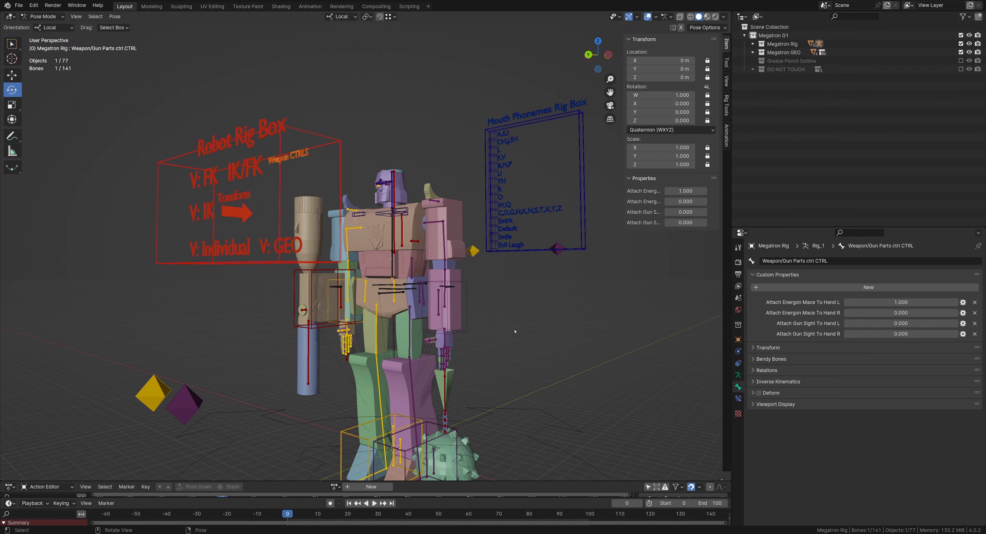
middle_drag(473, 250, 418, 238)
mouse_move(881, 312)
mouse_down()
mouse_move(926, 313)
mouse_move(881, 312)
mouse_up()
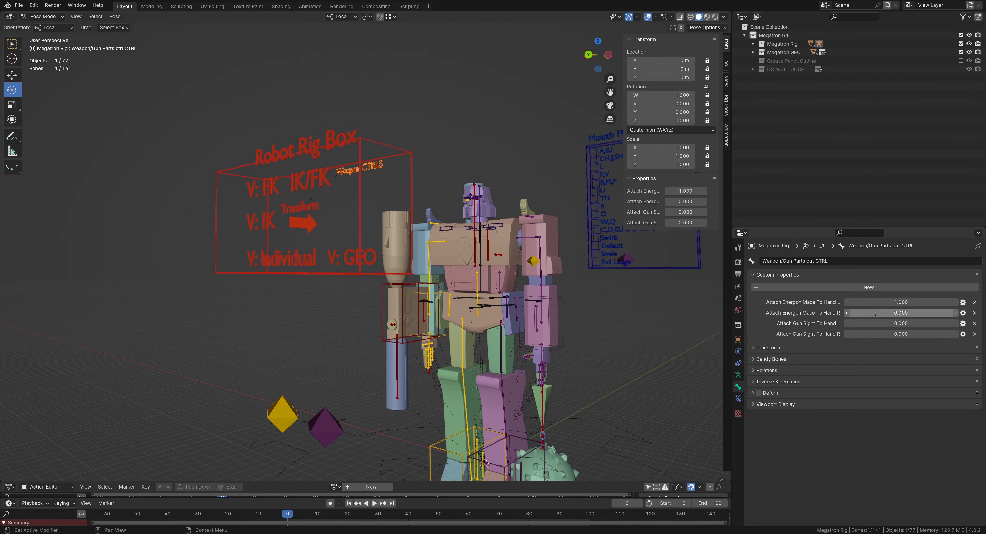
scroll(373, 371, up, 4)
middle_drag(373, 371, 350, 371)
drag(881, 322, 934, 323)
scroll(547, 272, down, 5)
middle_drag(548, 272, 428, 281)
scroll(383, 278, up, 5)
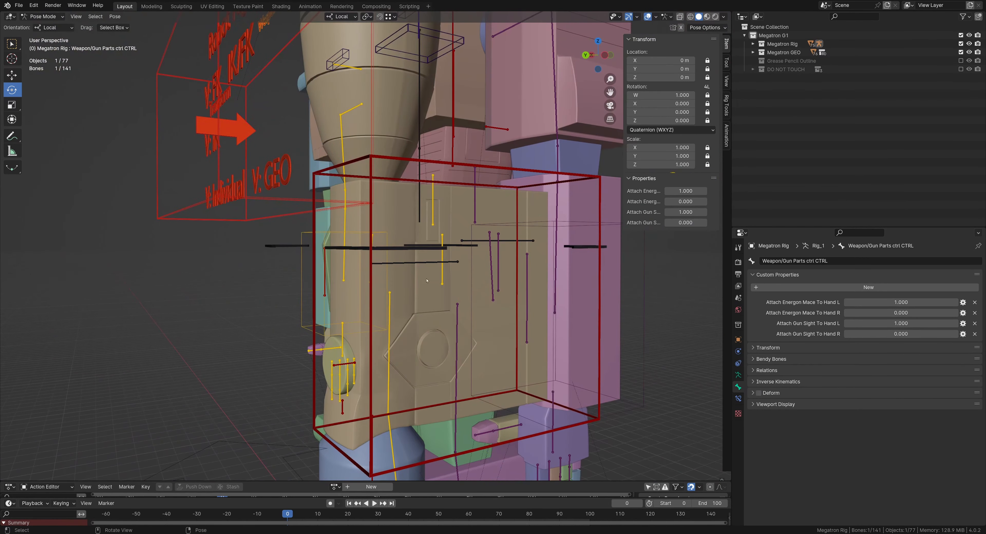
Step: Select the Gun Sight Placement L control inside the gun sight, try moving and rotating it, and undo the changes
click(558, 290)
click(527, 293)
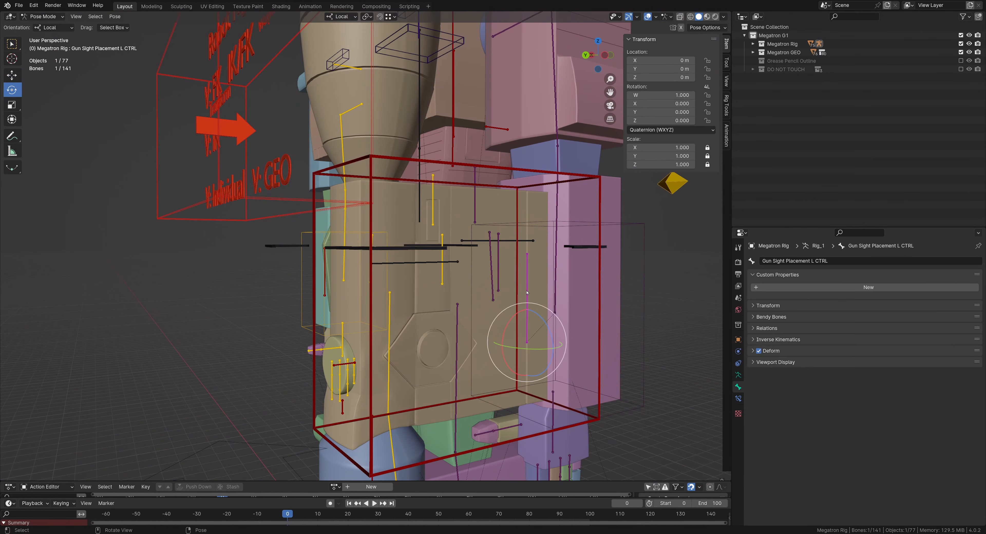
key(g)
drag(503, 348, 532, 325)
key(ctrl+z)
key(r)
key(ctrl+z)
Step: Select the Gun Sight Base control, try rotating the gun sight freely, and cancel the rotation
click(527, 225)
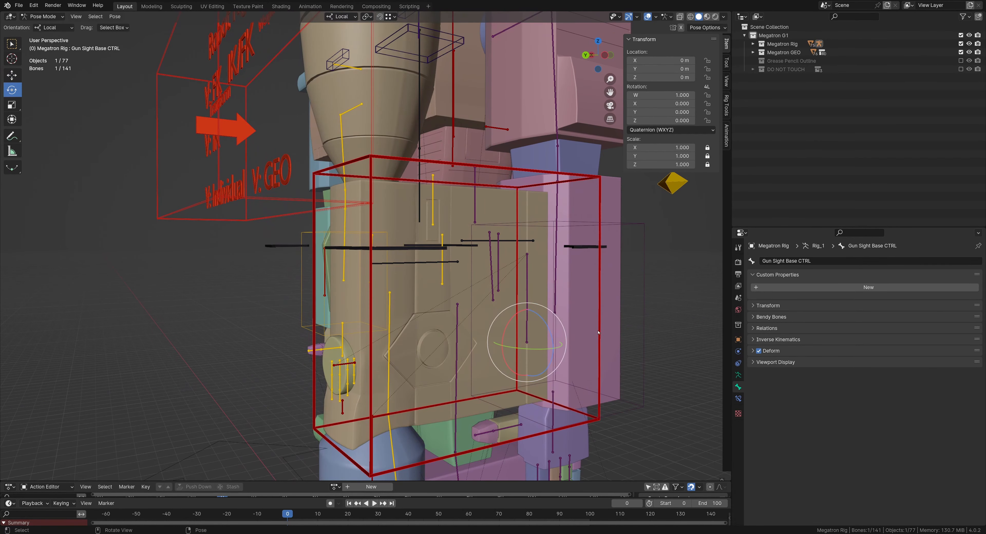
scroll(438, 262, down, 3)
scroll(443, 280, up, 1)
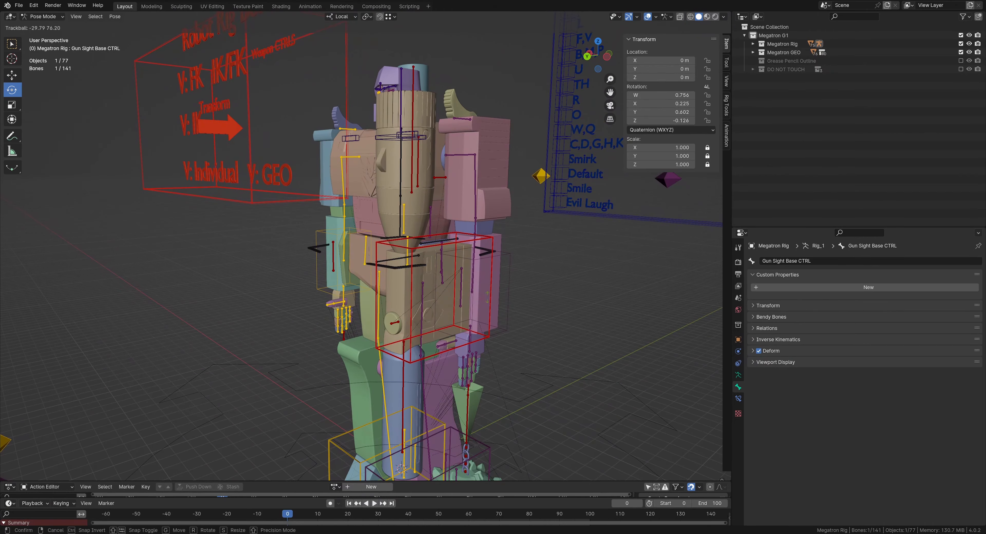
scroll(500, 292, up, 3)
scroll(500, 292, down, 2)
scroll(479, 261, up, 4)
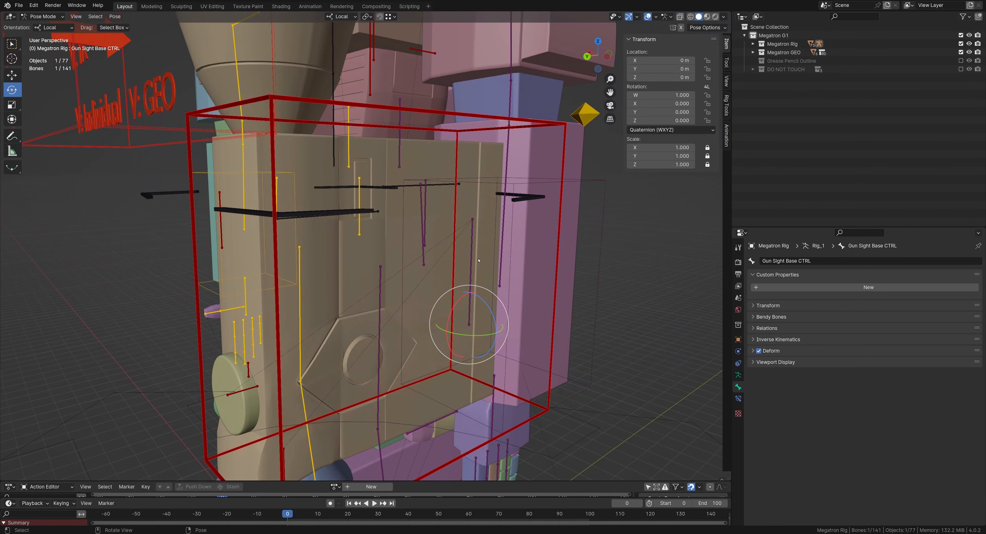
Step: Try rotating the gun sight with the Gun Sight Placement L control and undo the rotation
click(472, 258)
scroll(472, 258, down, 5)
mouse_move(415, 261)
mouse_down()
mouse_move(391, 280)
mouse_move(402, 259)
mouse_up()
key(ctrl+z)
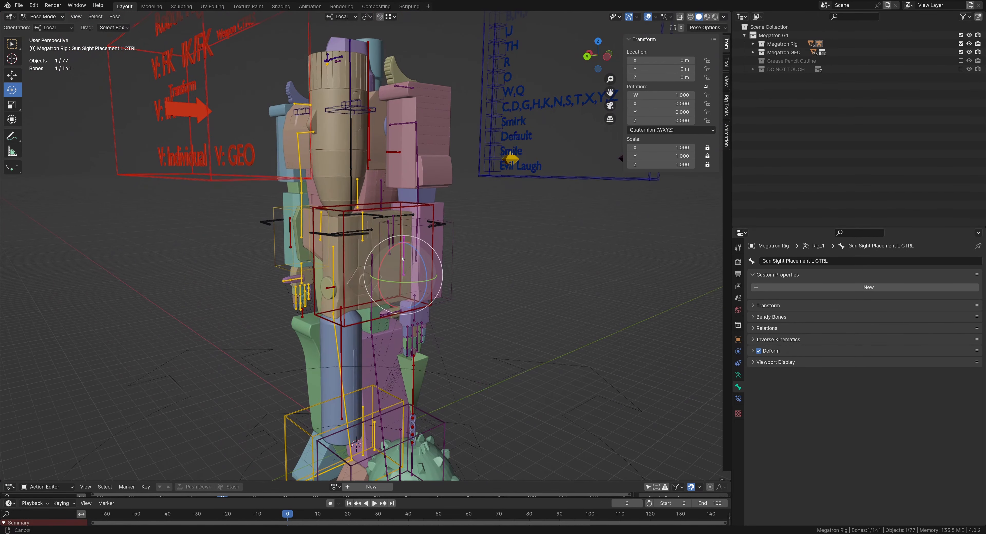
Step: Try moving the gun sight vertically with the Gun Sight Placement L control and undo the move
shift+middle_drag(403, 259, 433, 315)
key(g)
drag(434, 297, 434, 272)
key(ctrl+z)
shift+middle_drag(444, 329, 469, 259)
scroll(470, 260, down, 4)
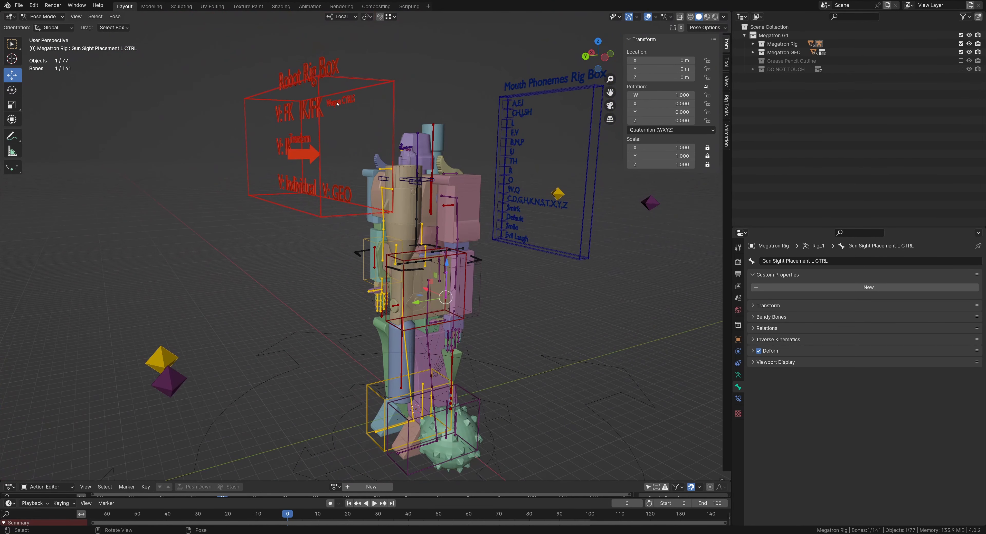
Step: Select Weapon CTRLS in the Robot Rig Box and set Attach Gun Sight To Hand L back to 0
click(337, 104)
drag(926, 323, 907, 333)
middle_drag(425, 247, 451, 233)
shift+middle_drag(451, 234, 466, 290)
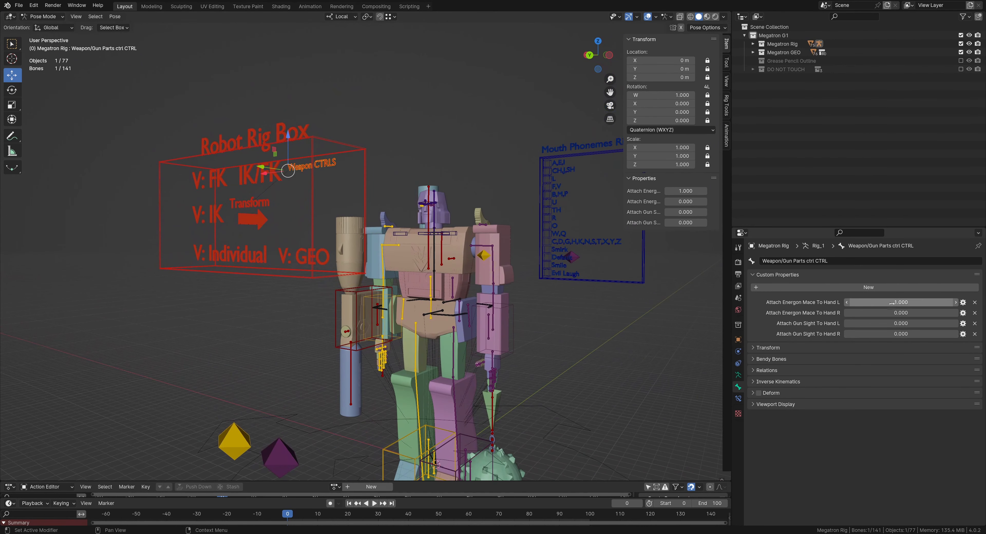
Step: Set Attach Energon Mace To Hand L to 0 and select the V: GEO control in the Robot Rig Box
drag(926, 302, 907, 302)
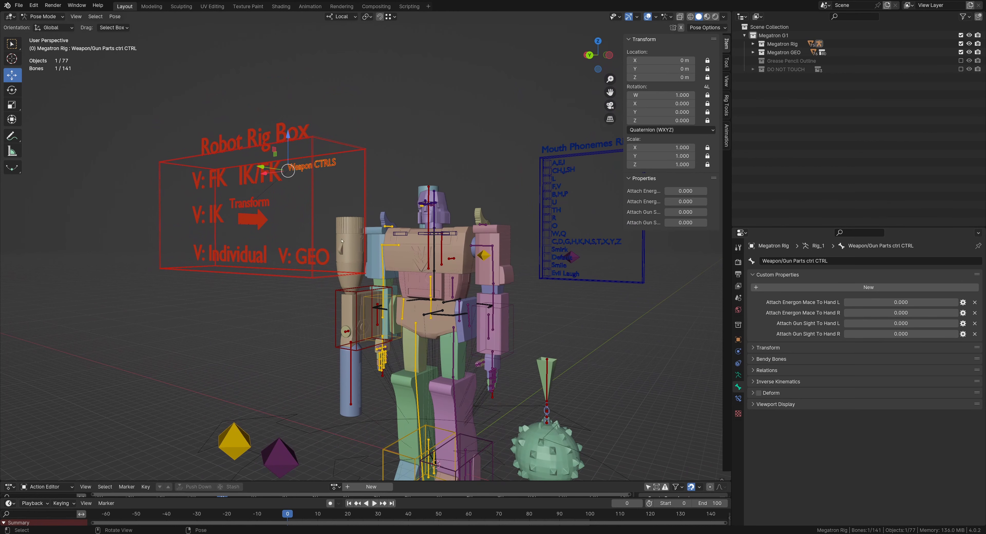
click(305, 254)
middle_drag(326, 257, 347, 259)
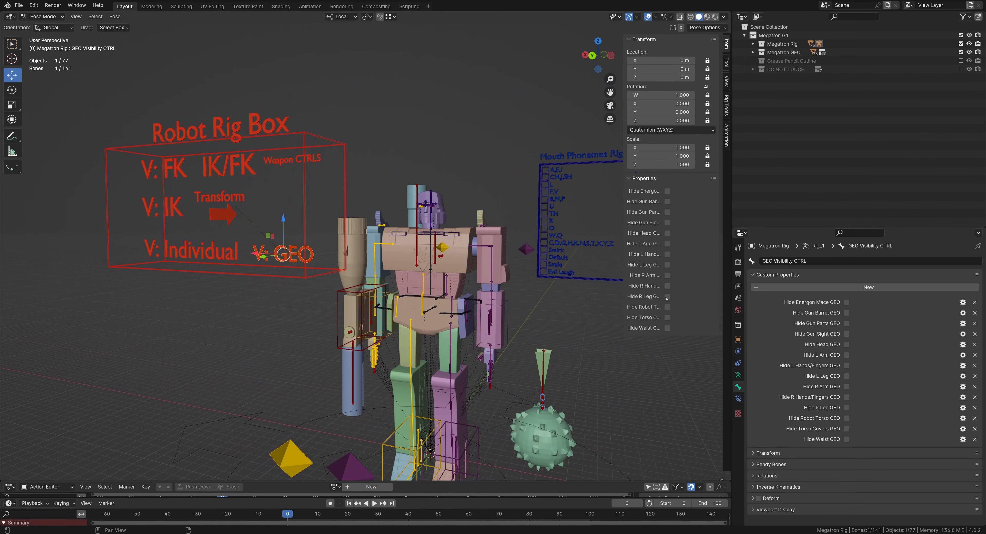
shift+middle_drag(463, 297, 464, 239)
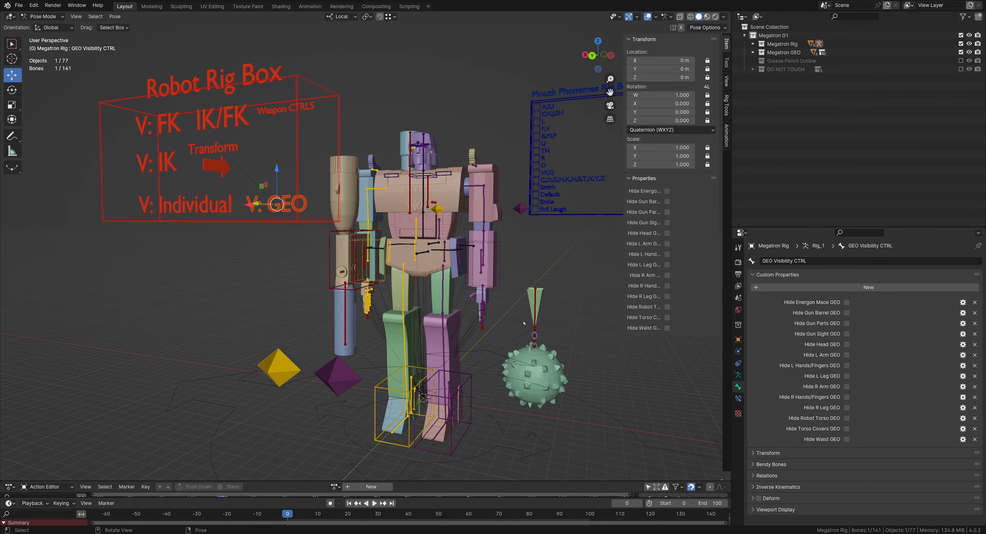
scroll(416, 283, down, 2)
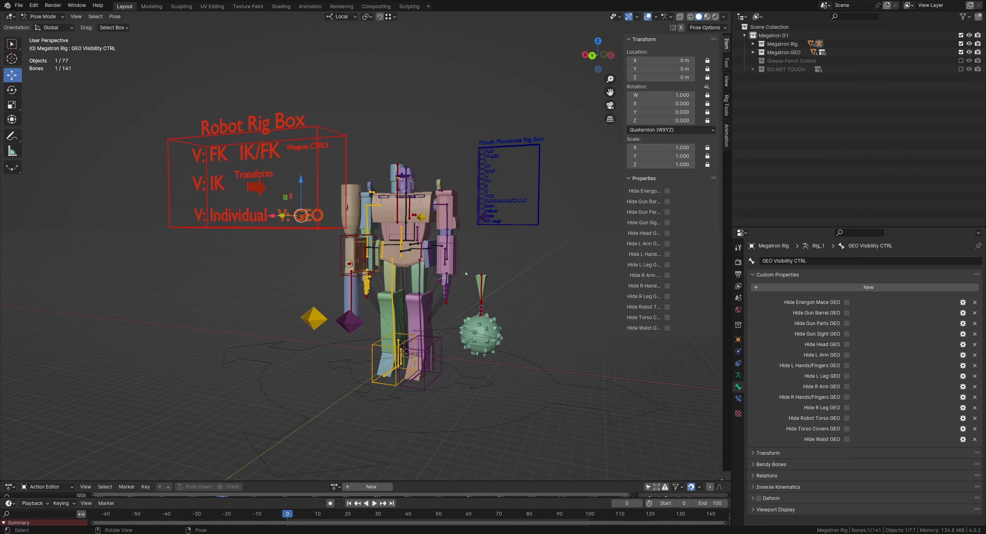
Step: Clear the selection, then select and frame the Mouth Phonemes Rig Box Text control
click(516, 274)
shift+middle_drag(515, 274, 431, 270)
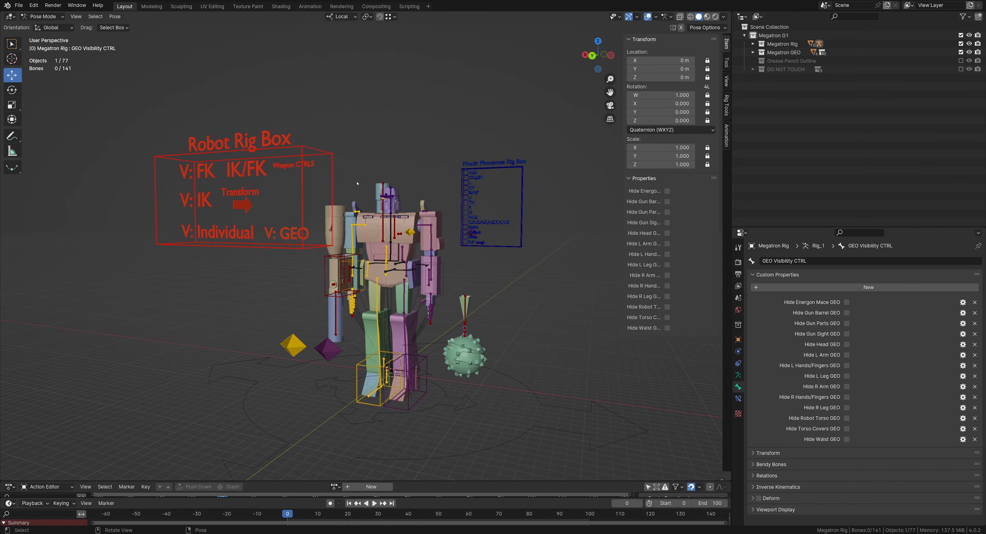
shift+middle_drag(340, 178, 297, 222)
scroll(371, 245, up, 2)
shift+middle_drag(469, 230, 462, 265)
click(414, 232)
key(KP_Decimal)
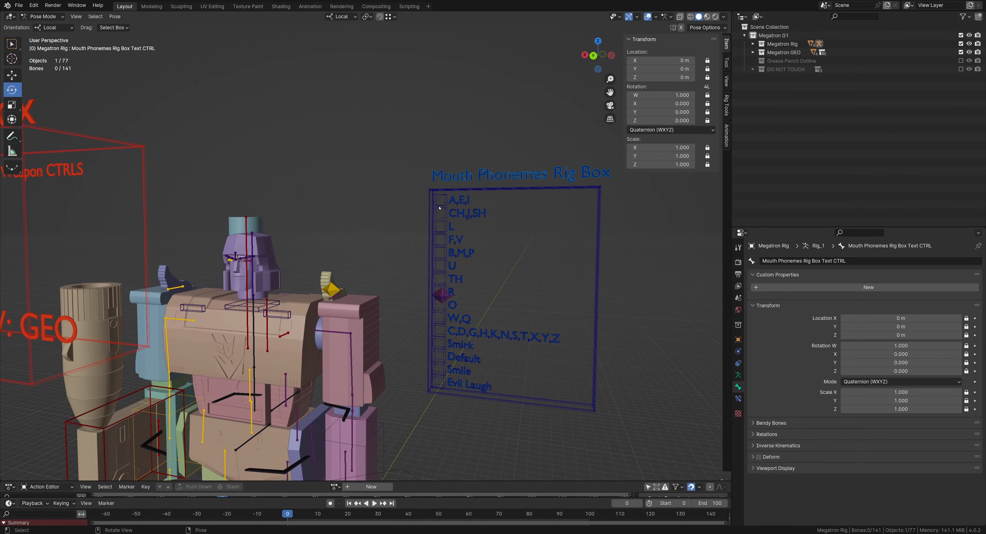
Step: Select the A,E,I, CH,J,SH and Smirk controls one after another in the Mouth Phonemes Rig Box
middle_drag(438, 210, 388, 249)
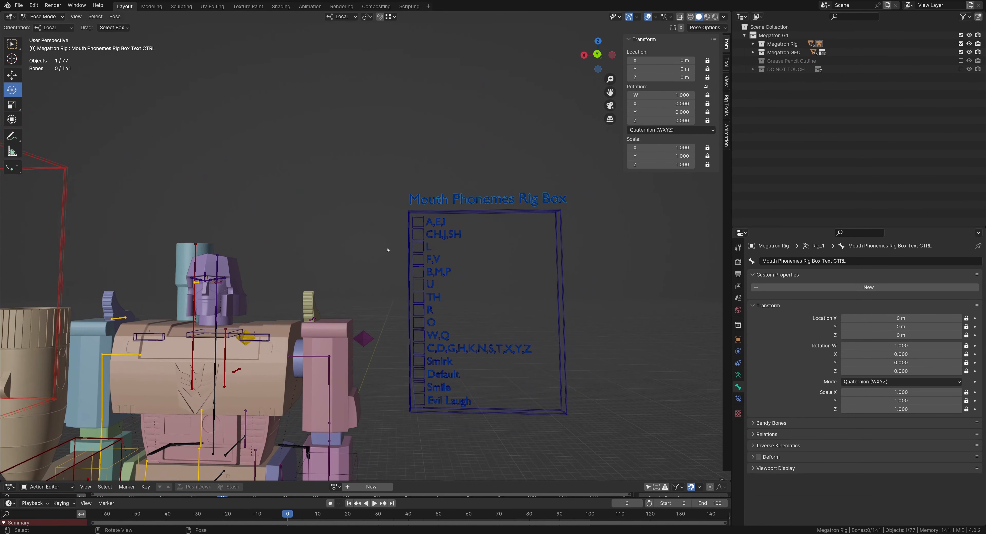
click(423, 222)
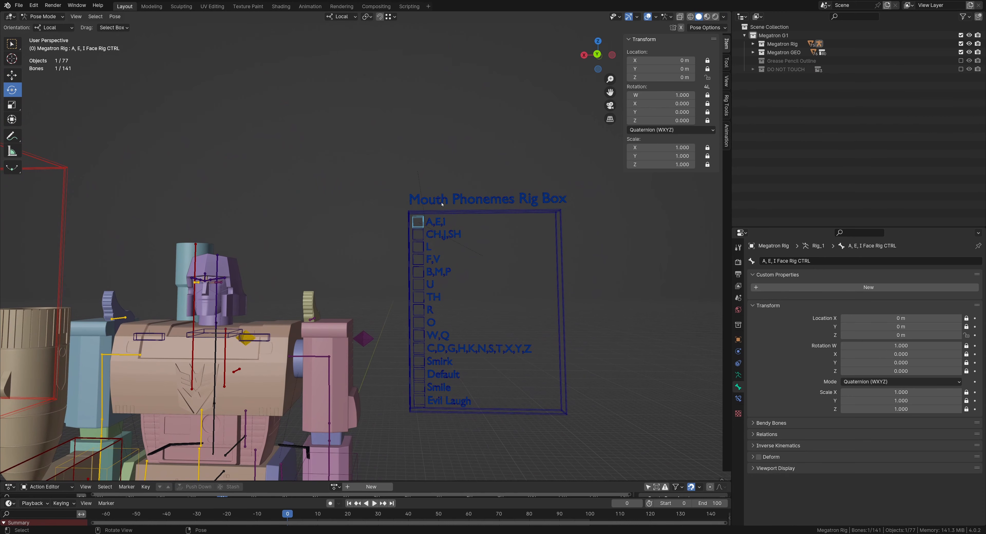
click(424, 237)
middle_drag(425, 237, 421, 204)
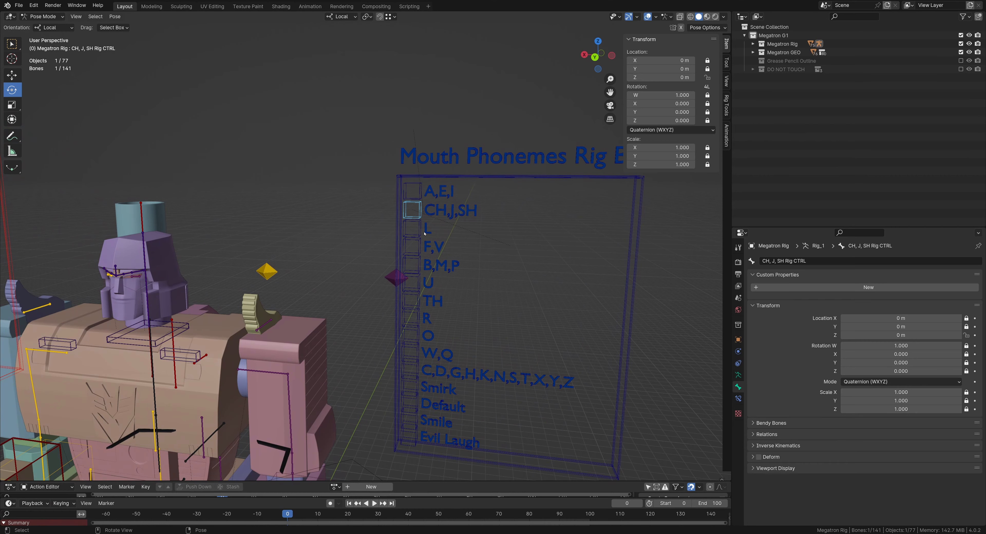
scroll(444, 227, up, 8)
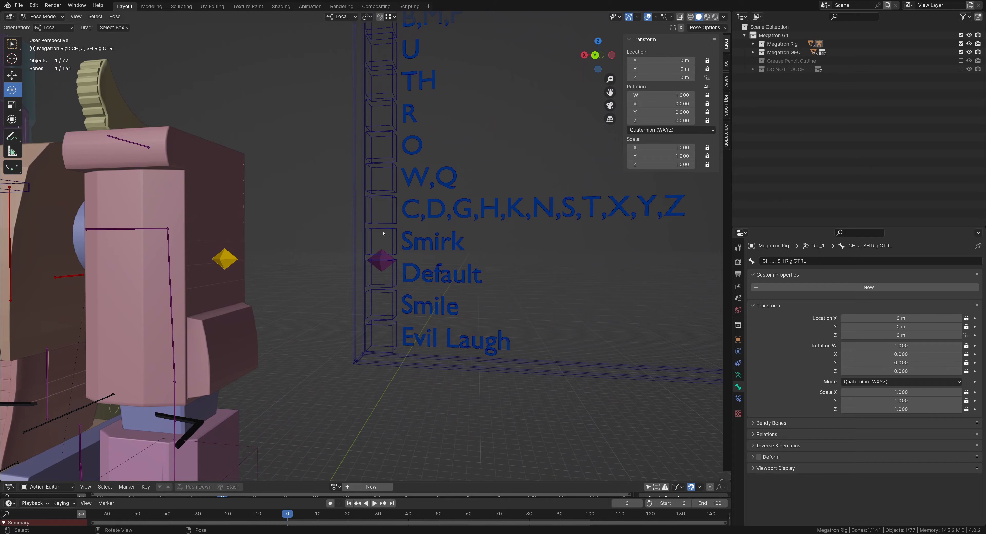
click(383, 233)
Step: Switch the viewport to Material Preview shading and frame Megatron's face together with the mouth controls
scroll(383, 233, down, 6)
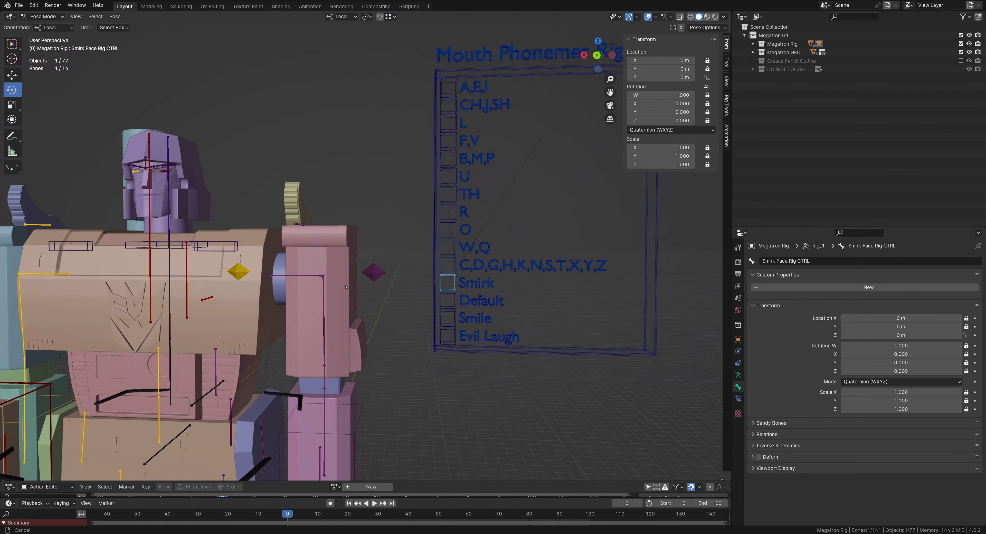
middle_drag(345, 287, 388, 283)
shift+middle_drag(388, 283, 698, 27)
scroll(406, 345, up, 3)
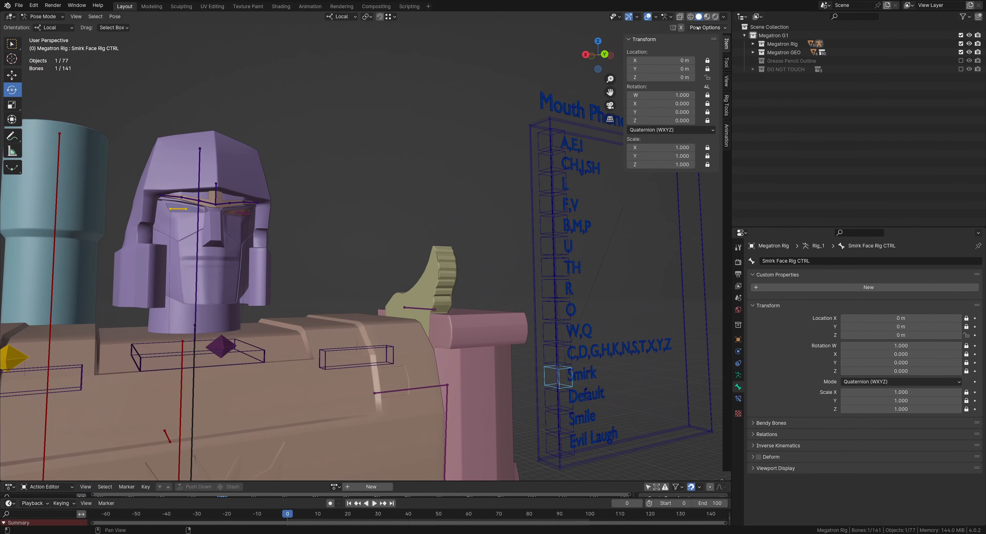
click(706, 18)
mouse_move(360, 311)
shift+middle_down()
mouse_move(444, 294)
mouse_move(474, 277)
mouse_move(464, 285)
shift+middle_up()
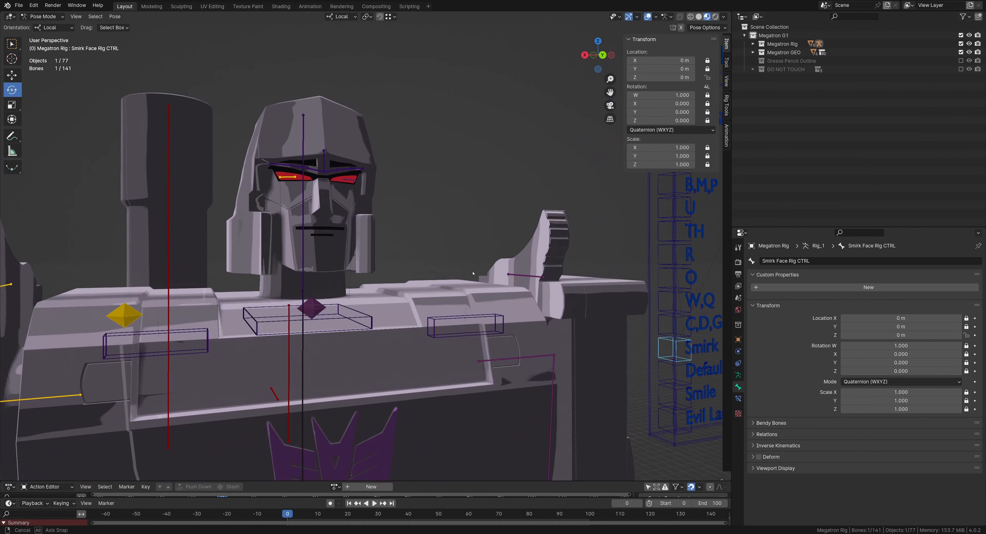
scroll(513, 281, up, 2)
shift+middle_drag(531, 278, 534, 328)
middle_drag(707, 359, 377, 258)
Step: Try moving the Smirk mouth control sideways with the Move tool and undo the move
click(12, 75)
drag(473, 327, 519, 327)
scroll(199, 234, down, 3)
shift+middle_drag(199, 233, 368, 279)
key(ctrl+z)
Step: Try the mouth control movement again, select the Default face control and reset its Z location to 0
scroll(314, 288, up, 3)
drag(628, 434, 629, 459)
click(655, 449)
shift+middle_drag(630, 459, 603, 466)
click(594, 426)
click(615, 442)
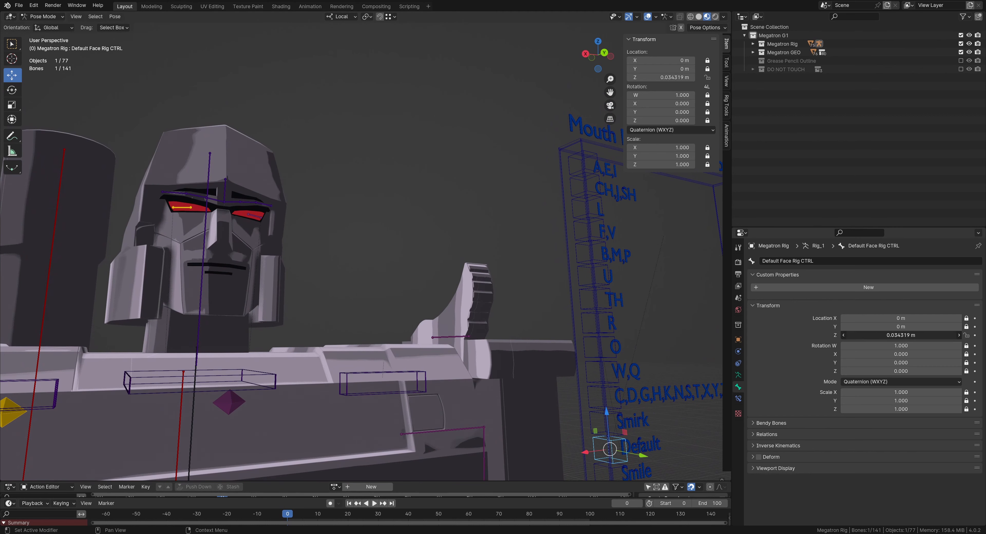
text(0)
key(Return)
Step: Select the Smirk face control and reset its Z location to 0
middle_drag(452, 180, 490, 146)
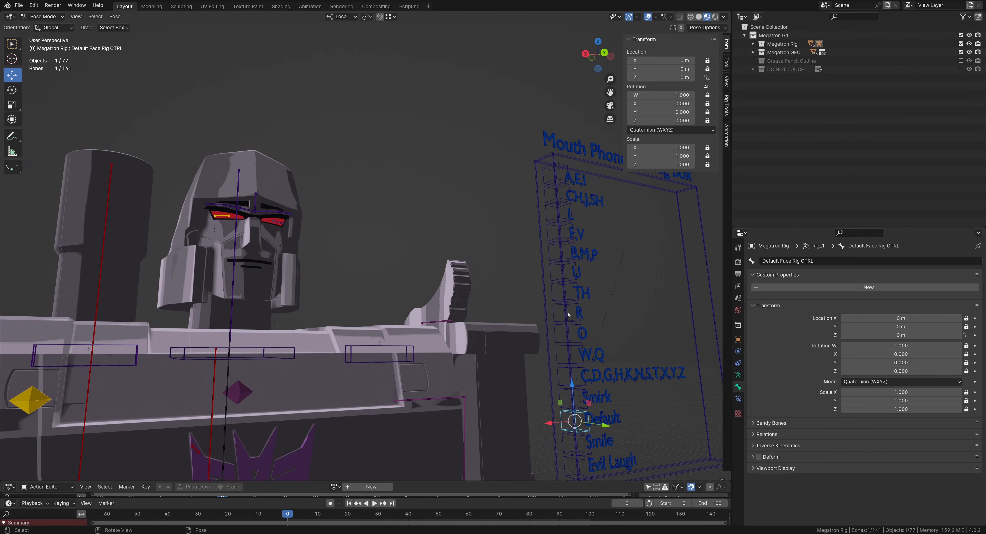
click(575, 393)
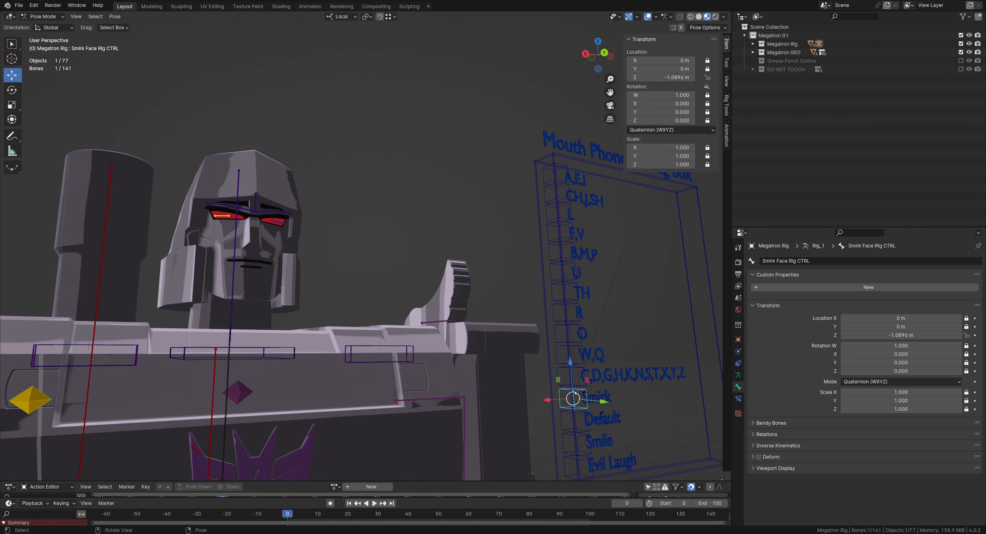
click(909, 336)
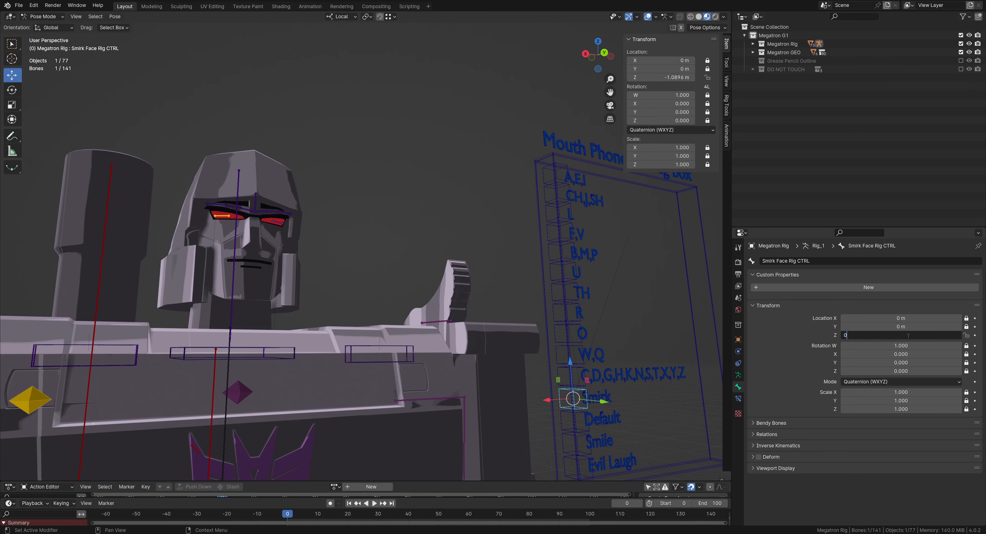
text(0)
key(Return)
Step: Select the A,E,I, Smirk, C,D,G,H,K,N,S,T,X,Y,Z, W,Q, O and TH mouth controls together
middle_drag(429, 276, 463, 263)
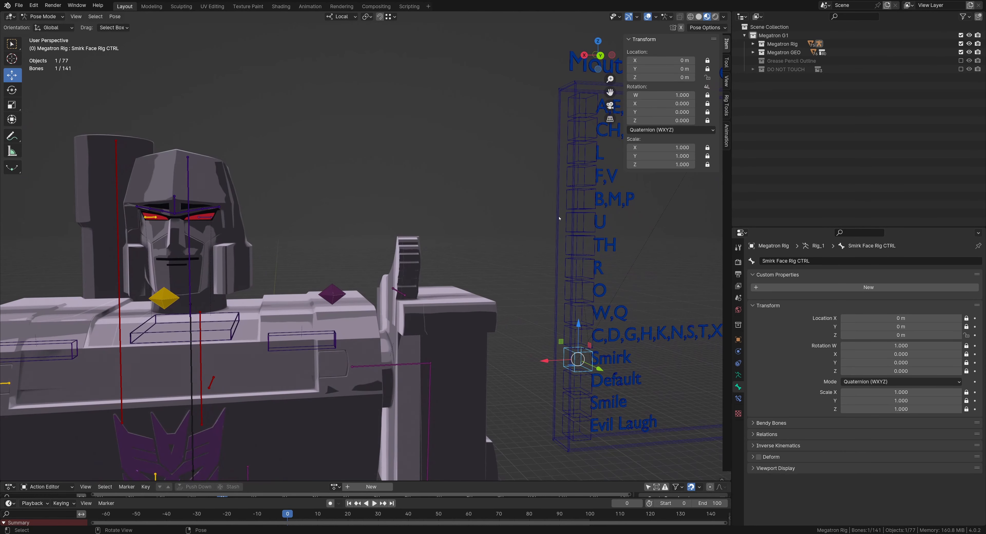
click(578, 267)
middle_drag(578, 267, 541, 244)
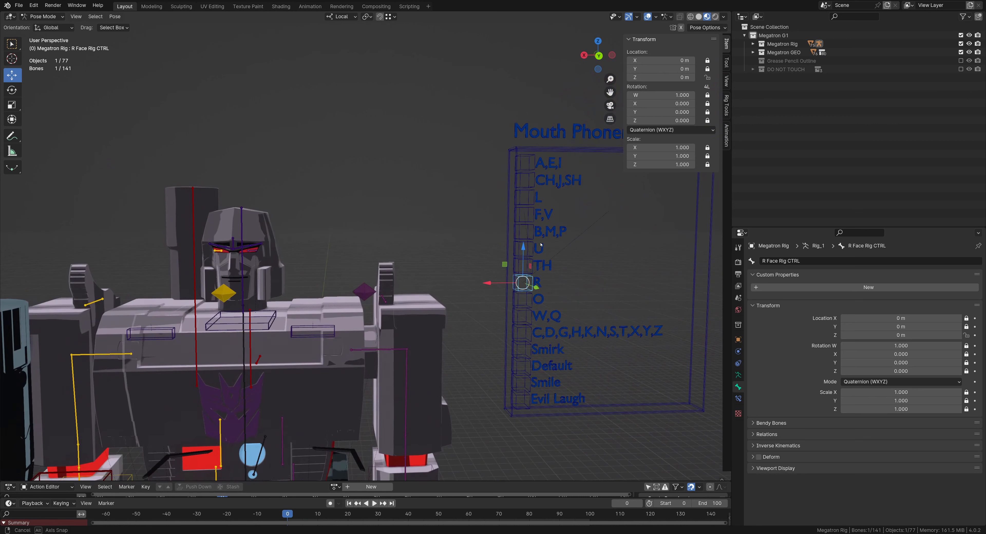
click(530, 169)
shift+click(522, 350)
shift+click(522, 326)
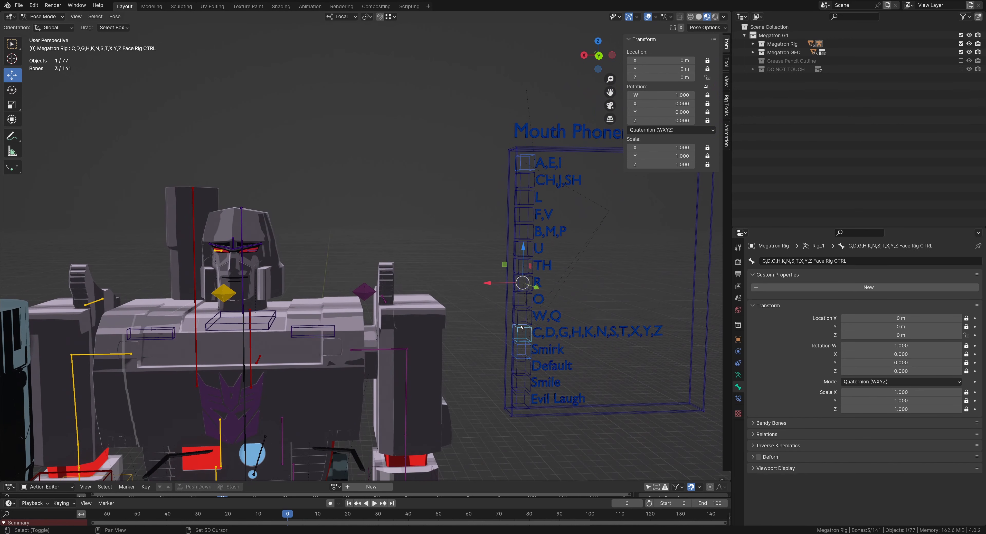
shift+click(521, 313)
shift+click(523, 300)
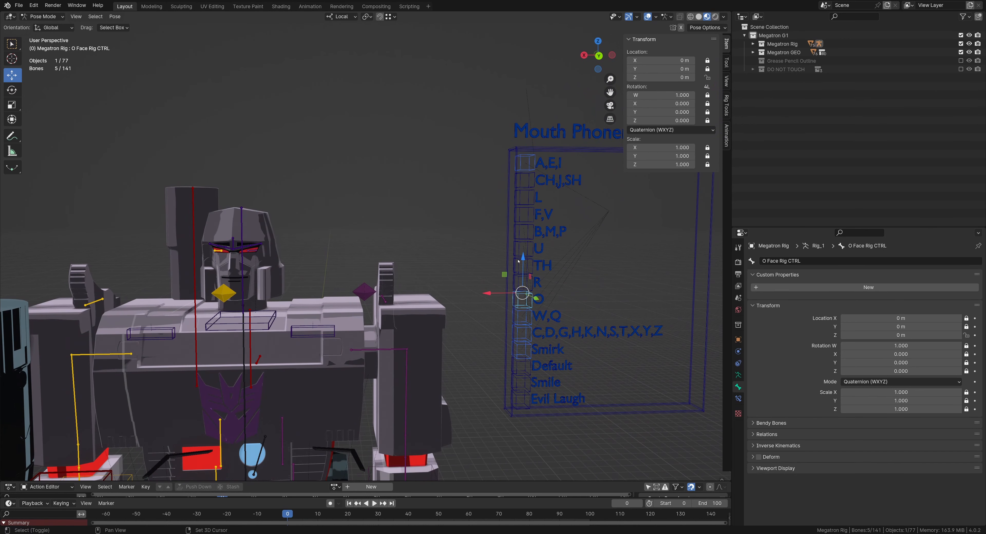
shift+click(518, 261)
Step: Move the selected mouth controls about 0.26 m along global X, set their Z location to 9 m, and clear the selection
key(g)
key(x)
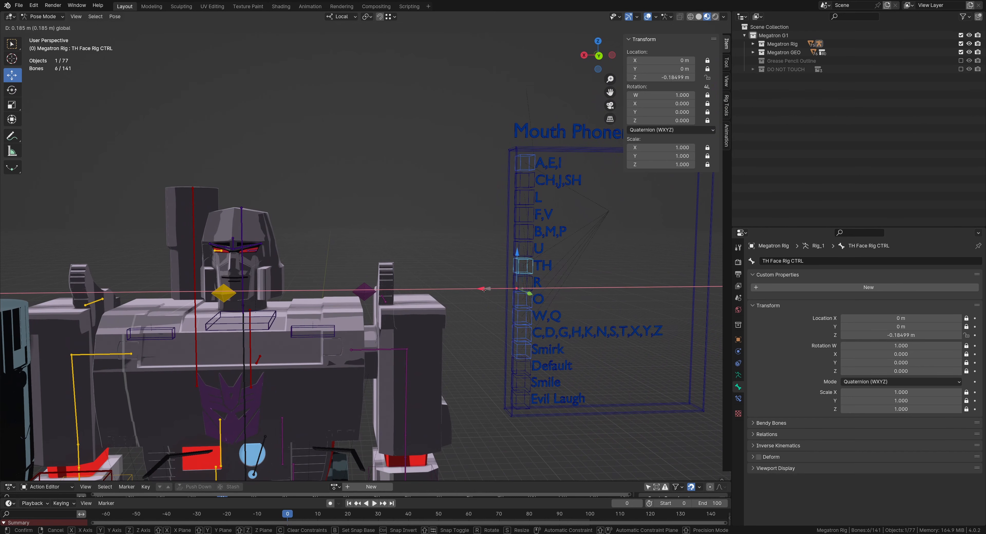
click(483, 290)
click(885, 335)
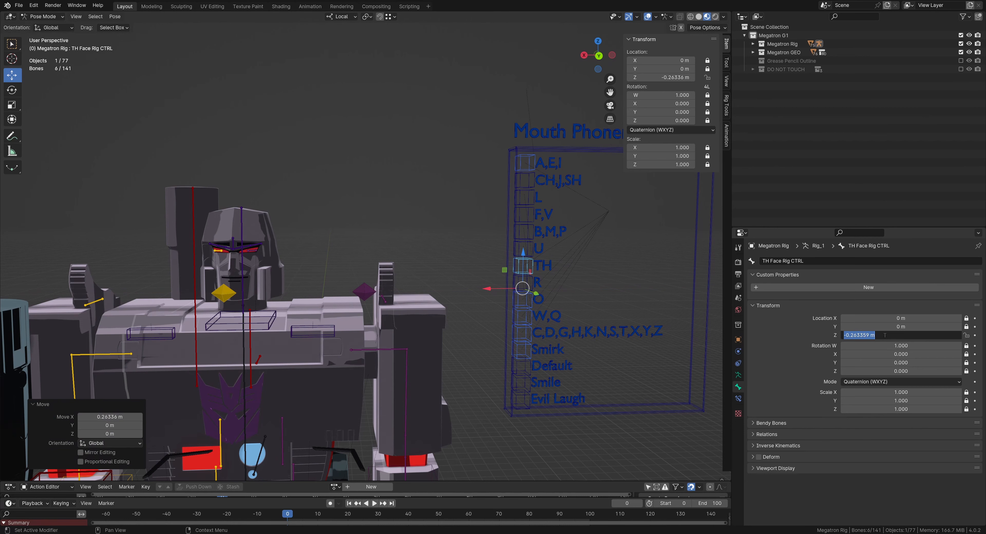
text(9)
key(Escape)
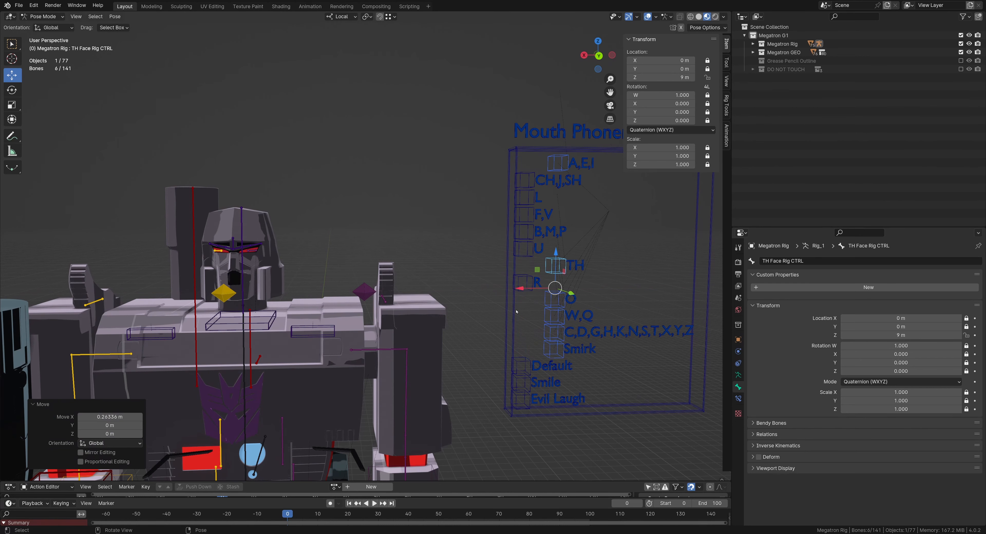
click(472, 240)
scroll(421, 344, up, 3)
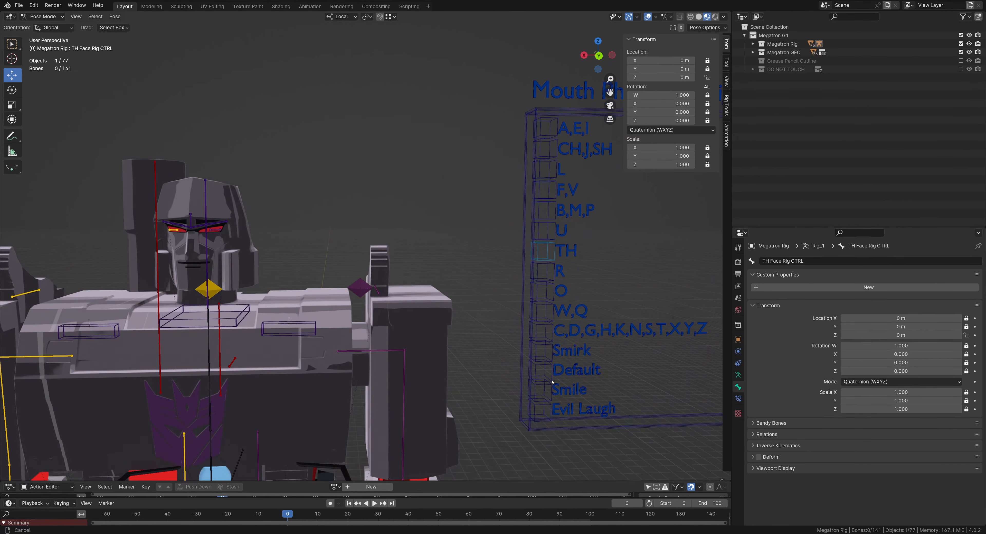
Step: Try moving the Smile mouth control and reset the Z location to 0
click(538, 389)
middle_drag(507, 370, 513, 367)
drag(501, 388, 510, 405)
key(Return)
click(530, 404)
click(914, 335)
text(0)
key(Return)
Step: Select the A,E,I mouth control and move it about 0.10 m along global X
shift+middle_drag(555, 133, 527, 177)
click(522, 179)
click(525, 181)
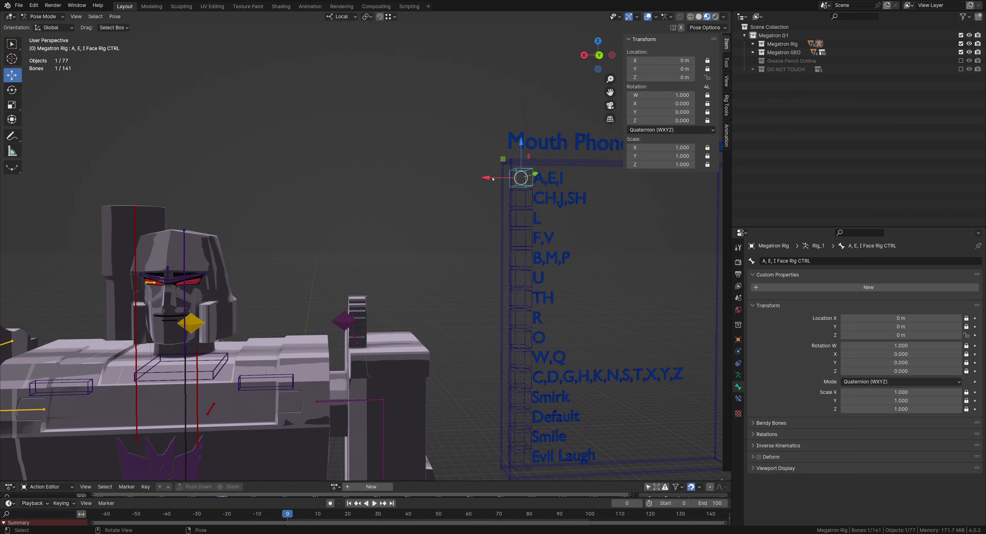
mouse_move(486, 179)
mouse_down()
mouse_move(519, 179)
mouse_move(486, 179)
mouse_up()
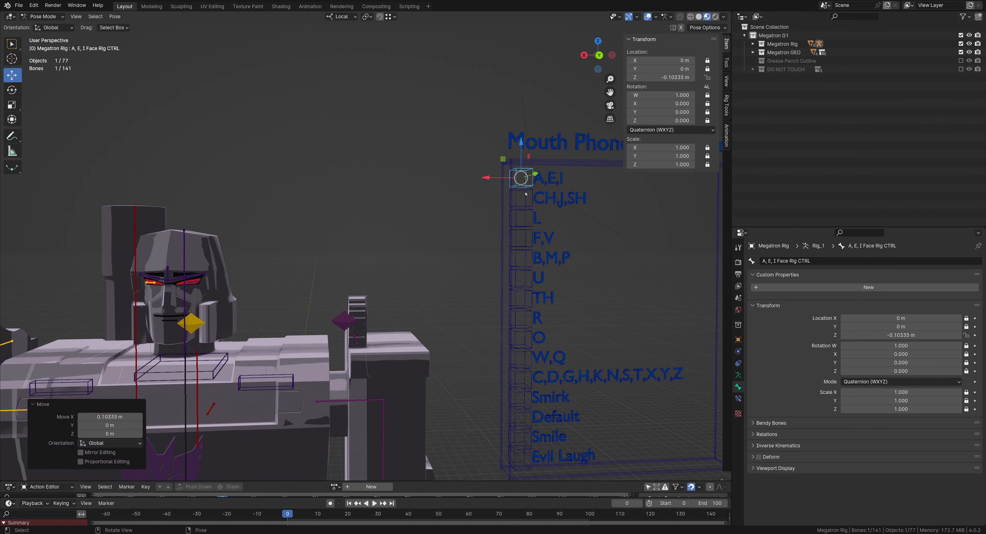
Step: Try sliding the CH,J,SH mouth control along global X, cancel the move, and clear the selection
click(502, 206)
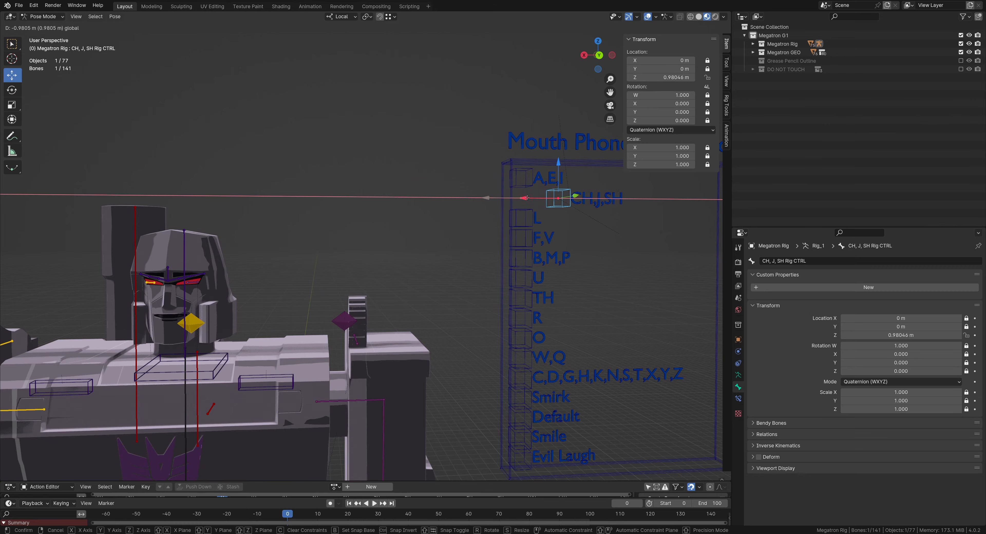
right_click(504, 198)
scroll(363, 229, down, 3)
click(349, 248)
scroll(350, 247, down, 2)
shift+middle_drag(358, 226, 420, 193)
scroll(420, 193, down, 3)
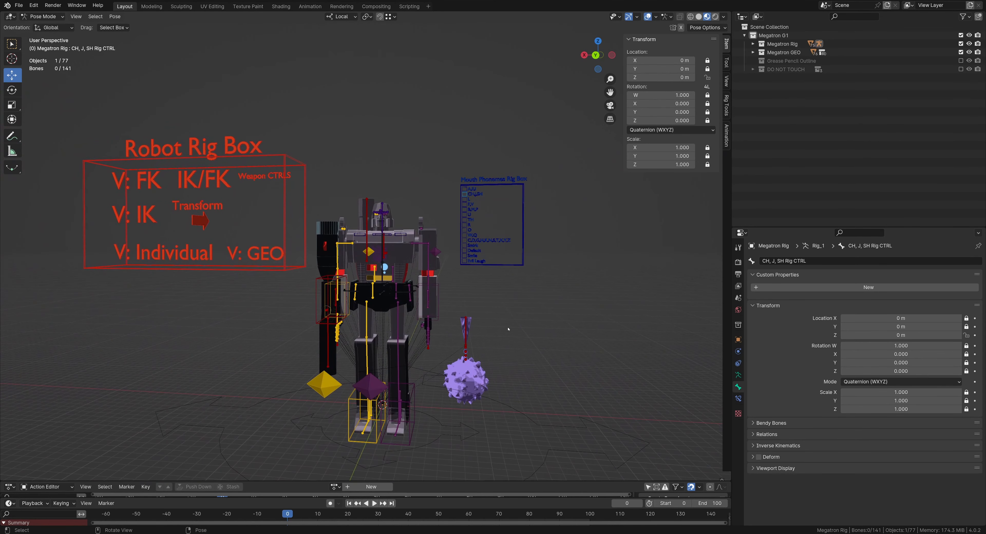
middle_drag(508, 329, 337, 245)
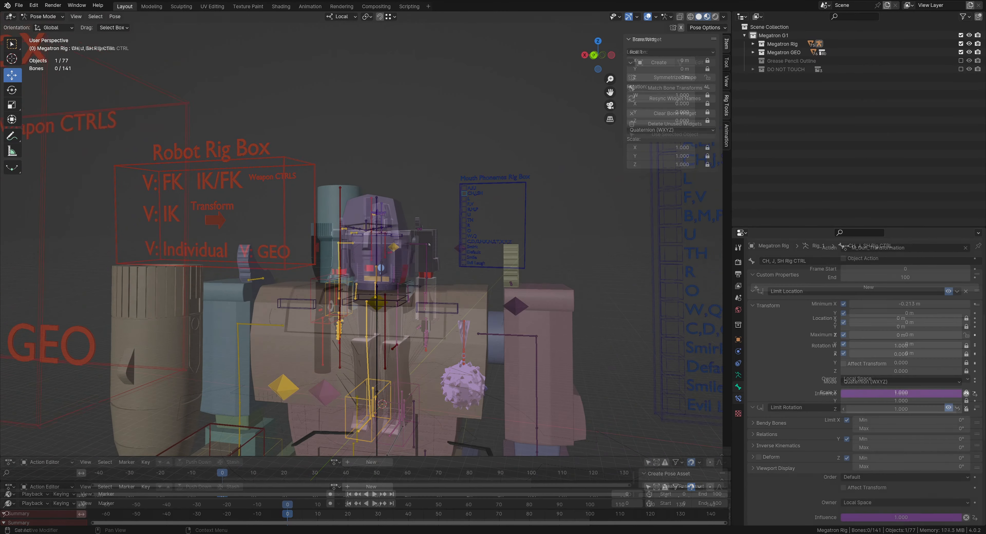
Step: Select the Head control, try rotating the head with the Rotate tool, and cancel the rotation
scroll(413, 249, up, 6)
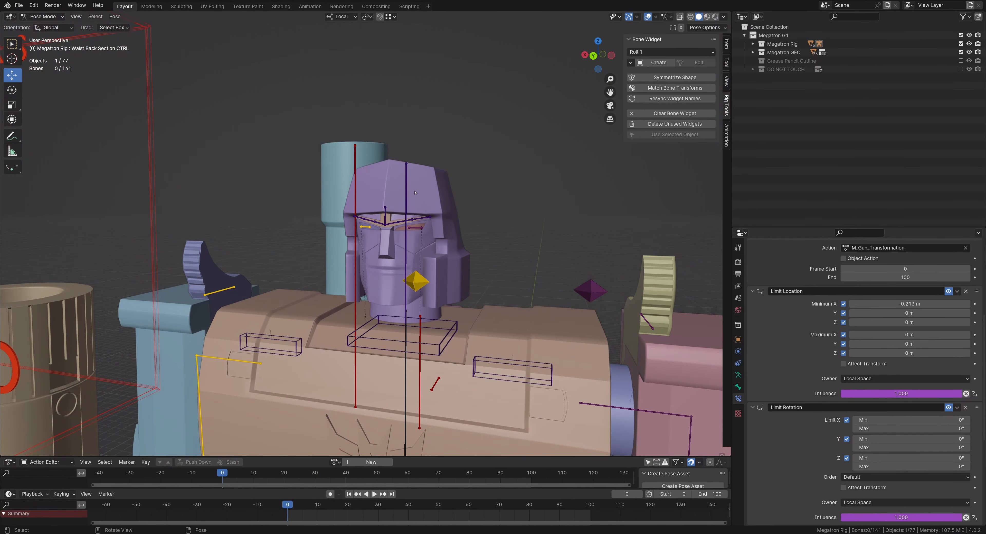
click(405, 187)
scroll(394, 296, down, 2)
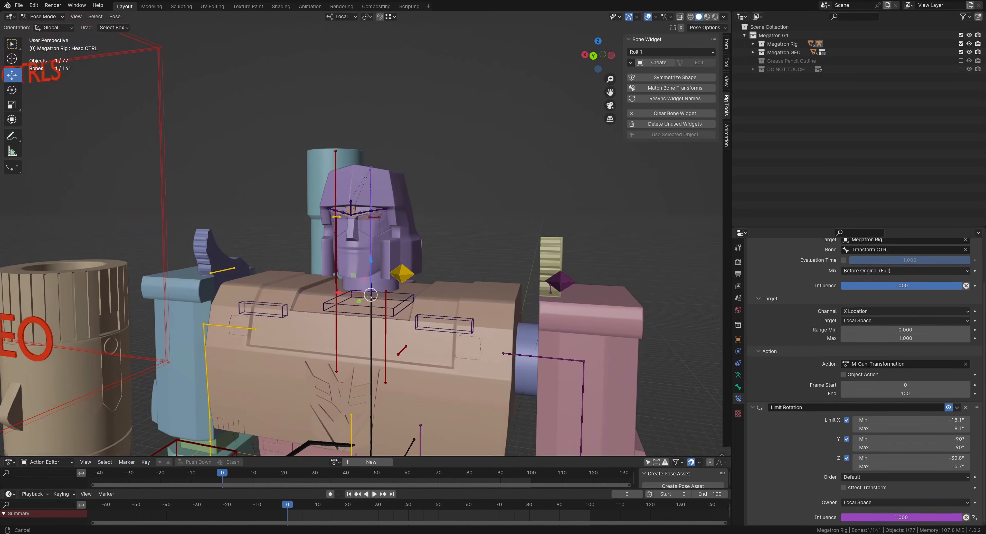
scroll(394, 296, up, 2)
key(shift+space)
key(r)
drag(394, 296, 459, 283)
key(Escape)
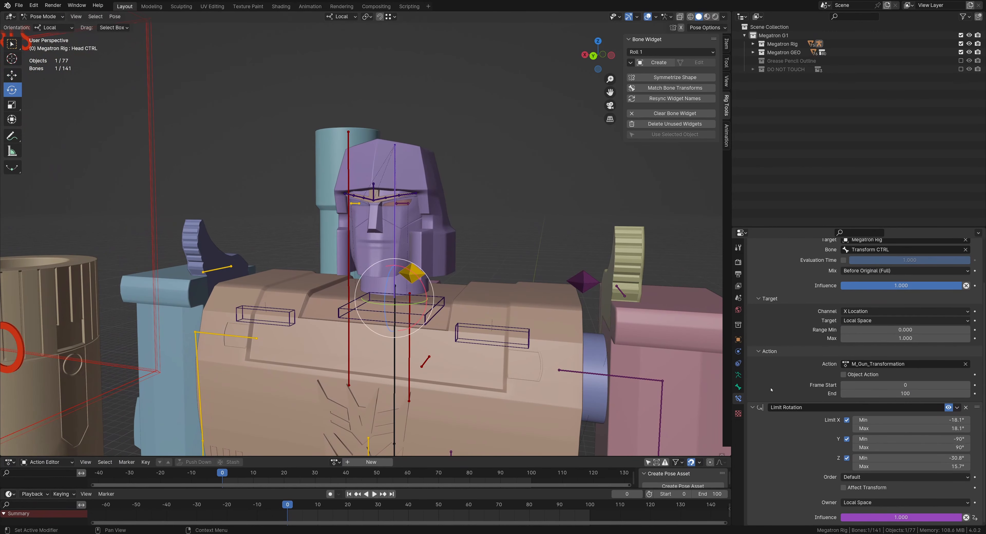
Step: Show the bone properties and select the Eyebrow L 1 control between Megatron's eyes
click(738, 387)
scroll(388, 243, up, 4)
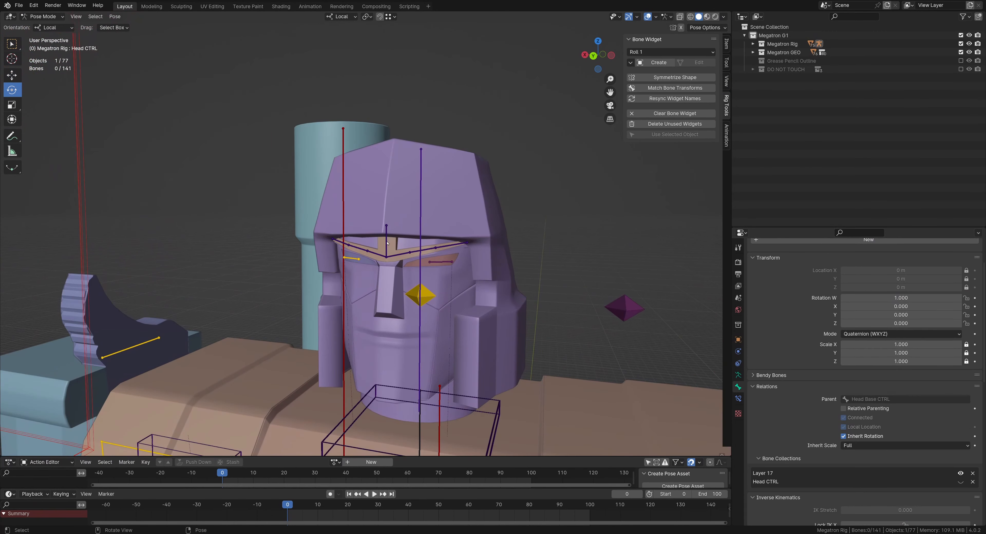
click(387, 245)
scroll(389, 244, up, 2)
scroll(371, 265, down, 1)
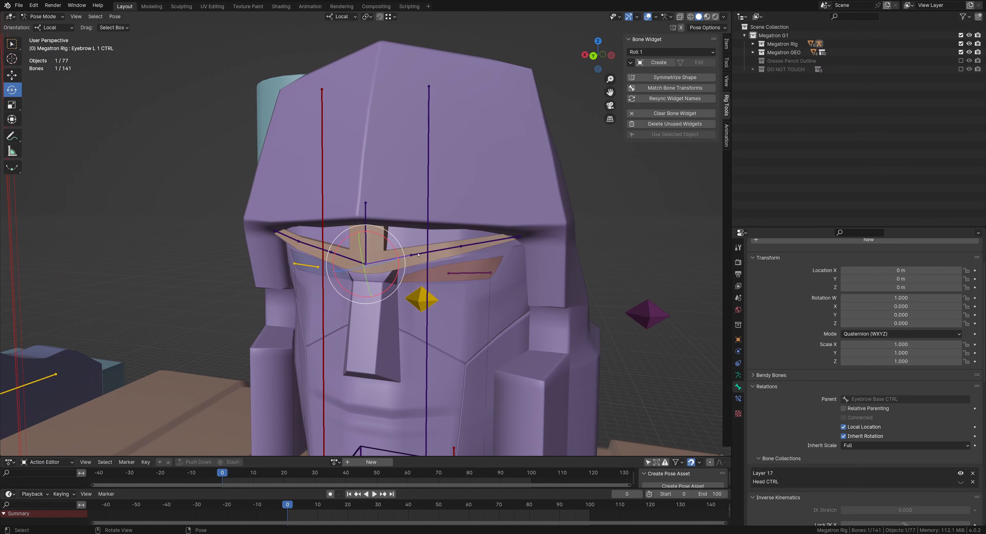
Step: Select the Eyebrow L 2 control, followed by the Eyebrow L 3 control, on the left eyebrow
click(431, 246)
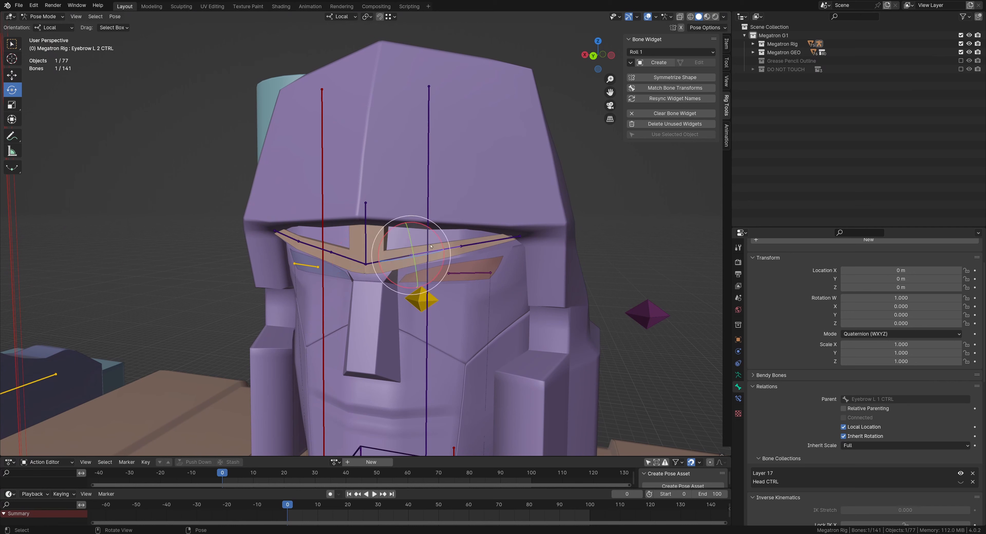
click(482, 242)
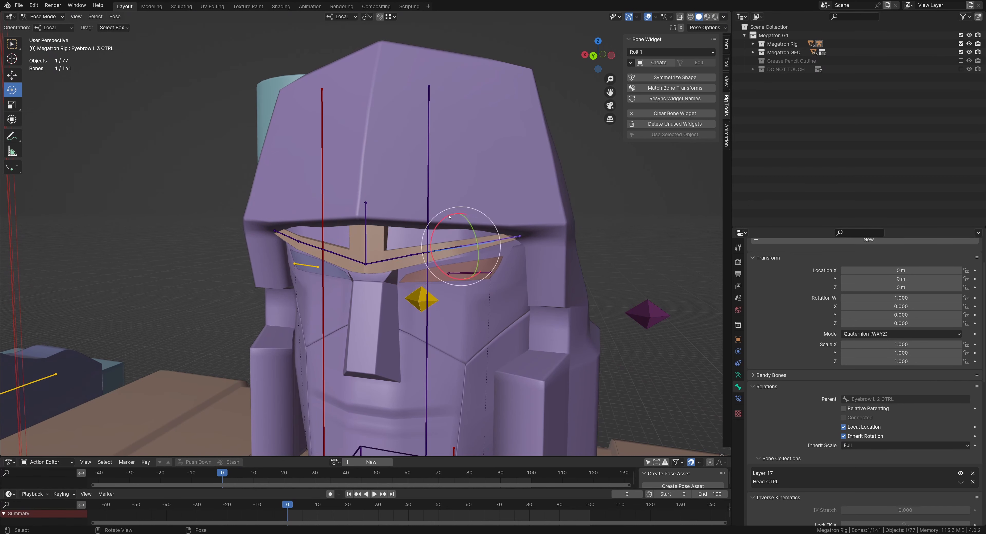
scroll(422, 226, down, 3)
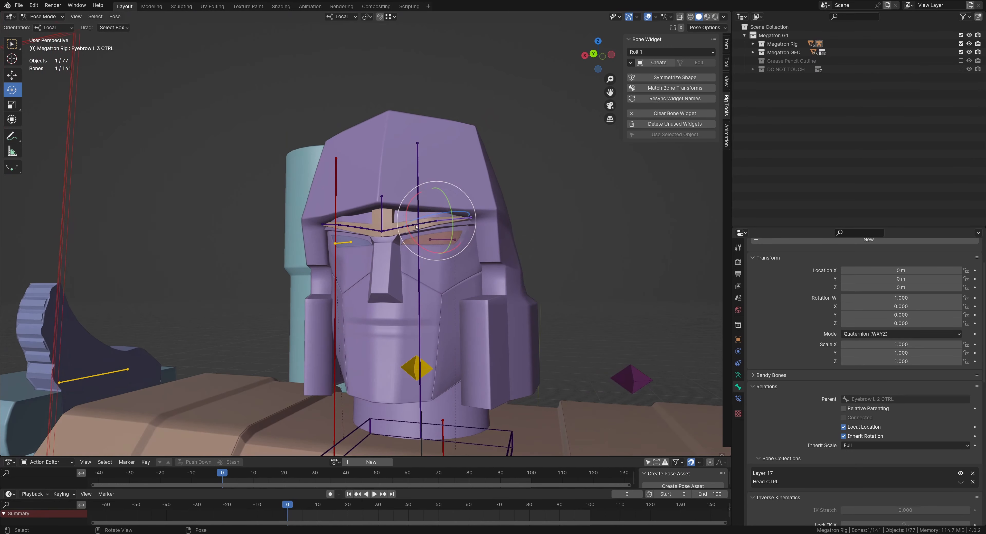
scroll(416, 226, up, 3)
Step: Select the Eye L control, try rotating it slightly, and undo the rotation
click(465, 253)
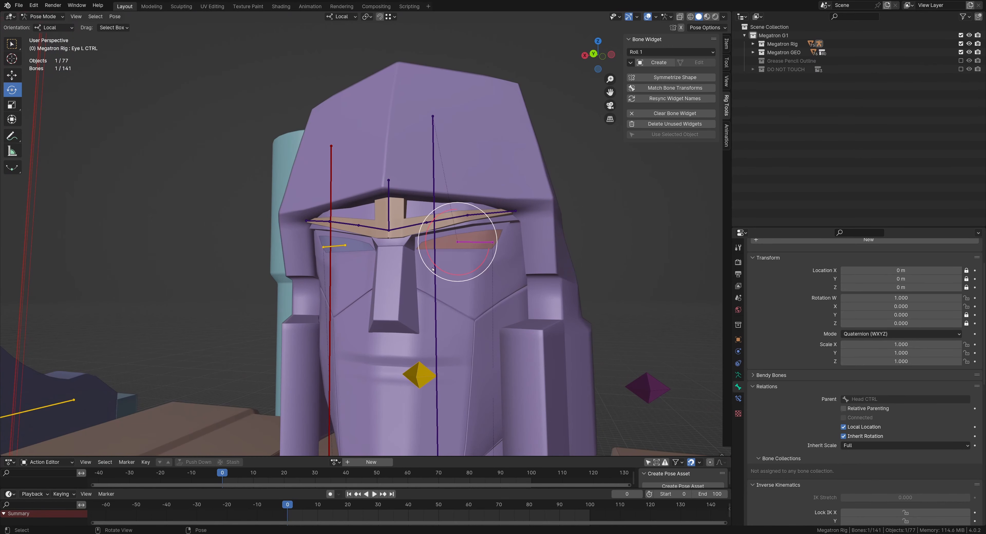
drag(438, 270, 438, 266)
key(ctrl+z)
Step: Try scaling the Eye L control along global Z to about 1.09, and cancel the scaling
key(s)
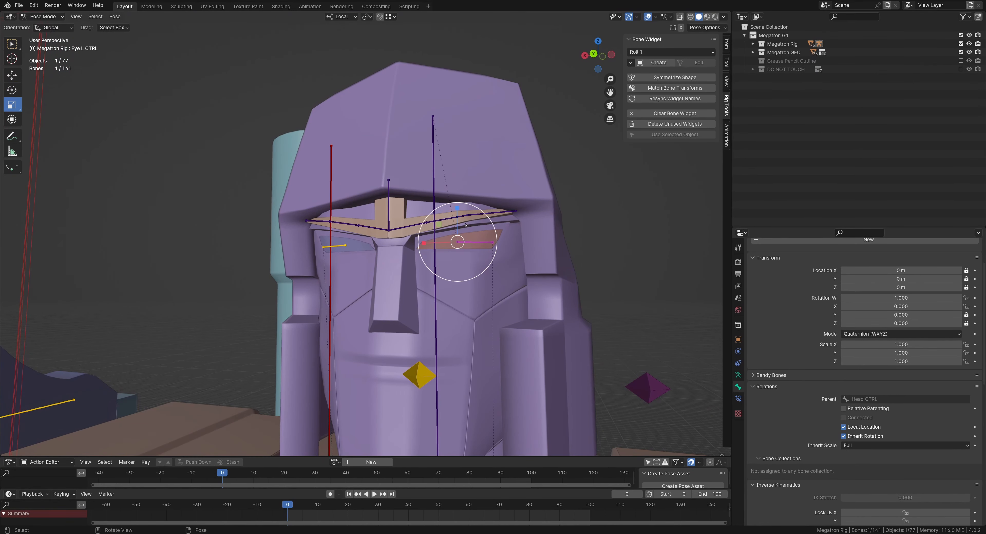
mouse_move(458, 208)
mouse_down()
mouse_move(457, 227)
mouse_move(457, 203)
mouse_up()
key(ctrl+z)
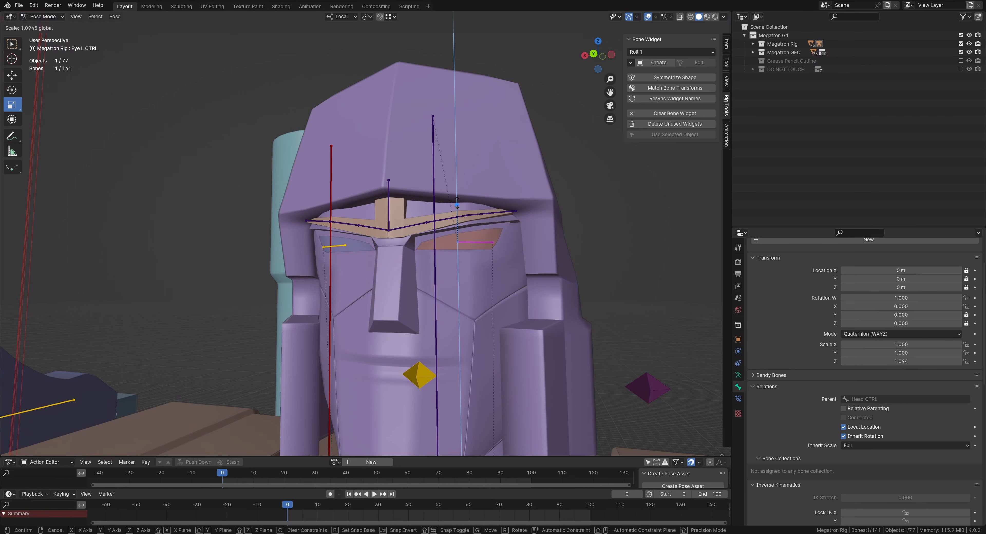
drag(450, 21, 481, 2)
key(Escape)
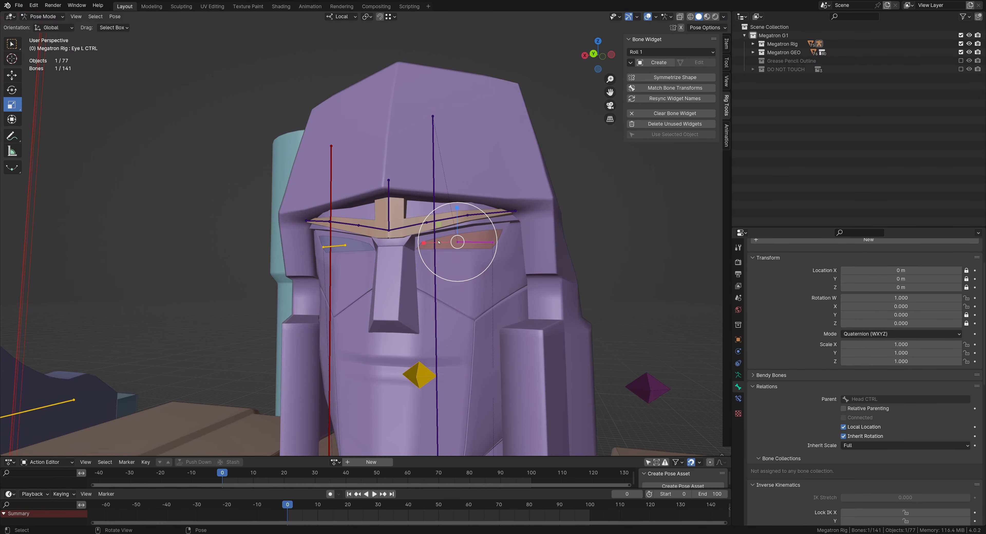
Step: Select the Head Base control and lower the head into the torso by about 2.97 m along global Z
scroll(447, 241, down, 5)
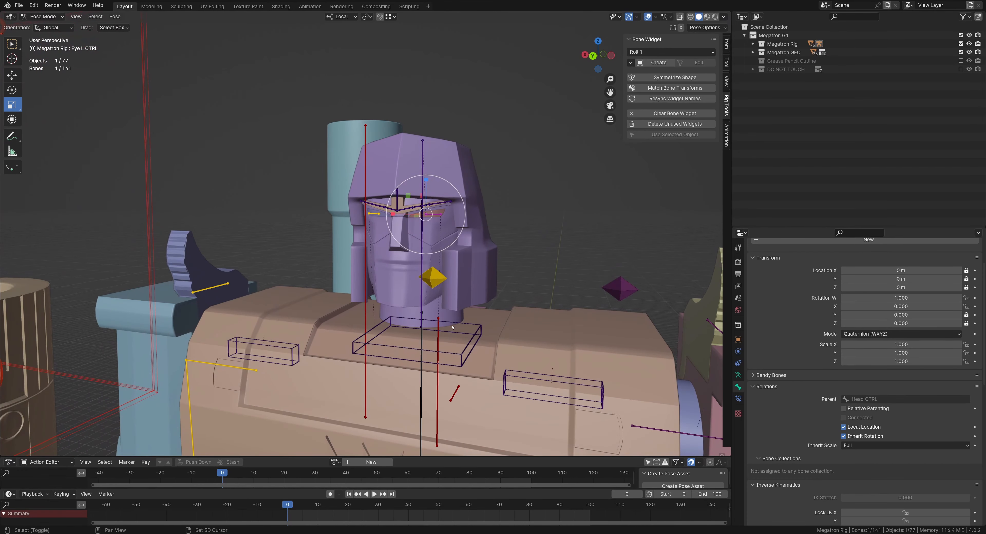
shift+middle_drag(453, 326, 342, 266)
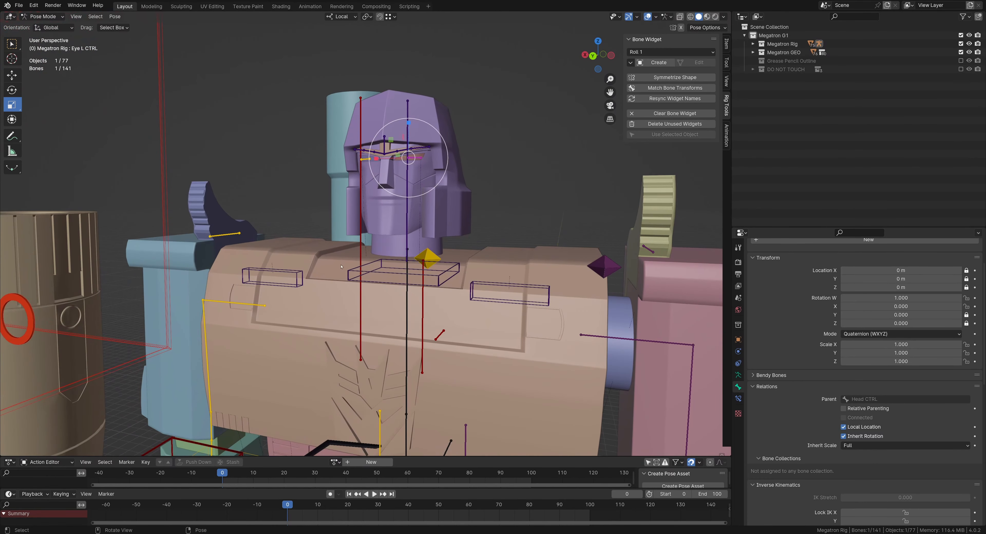
click(367, 273)
scroll(404, 240, down, 2)
drag(395, 225, 399, 337)
scroll(315, 285, up, 2)
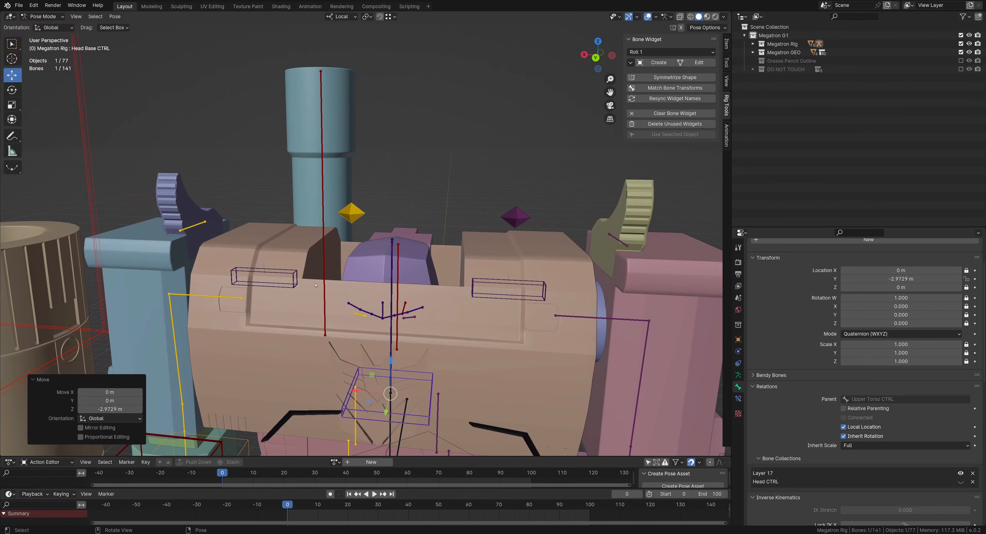
Step: Slide both Head Base Cover controls inward along global X, the left one by about 0.80 m, over the head opening
click(284, 272)
drag(231, 277, 311, 280)
click(474, 284)
drag(474, 284, 424, 285)
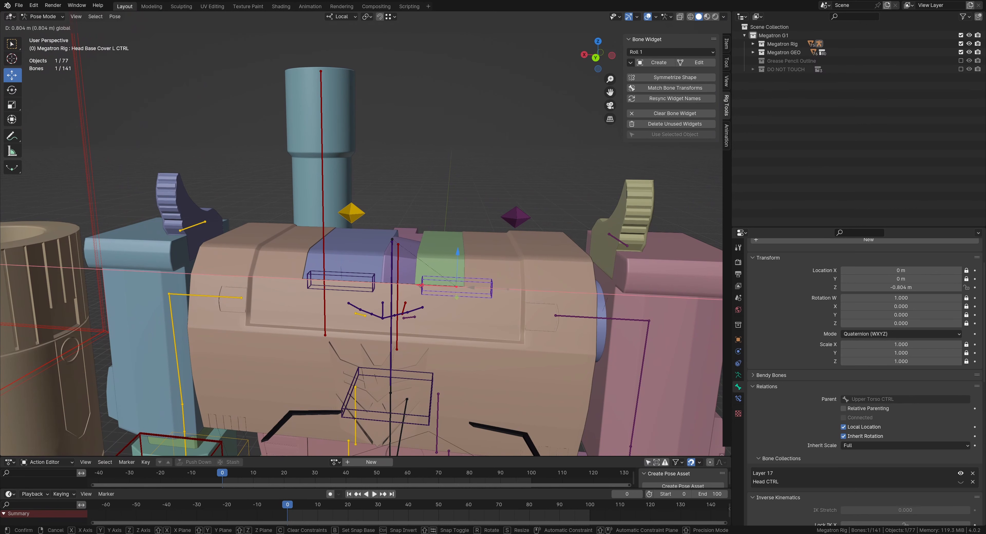
Step: Undo the head cover slides and the lowering of the head
click(387, 282)
key(ctrl+z)
scroll(398, 264, down, 3)
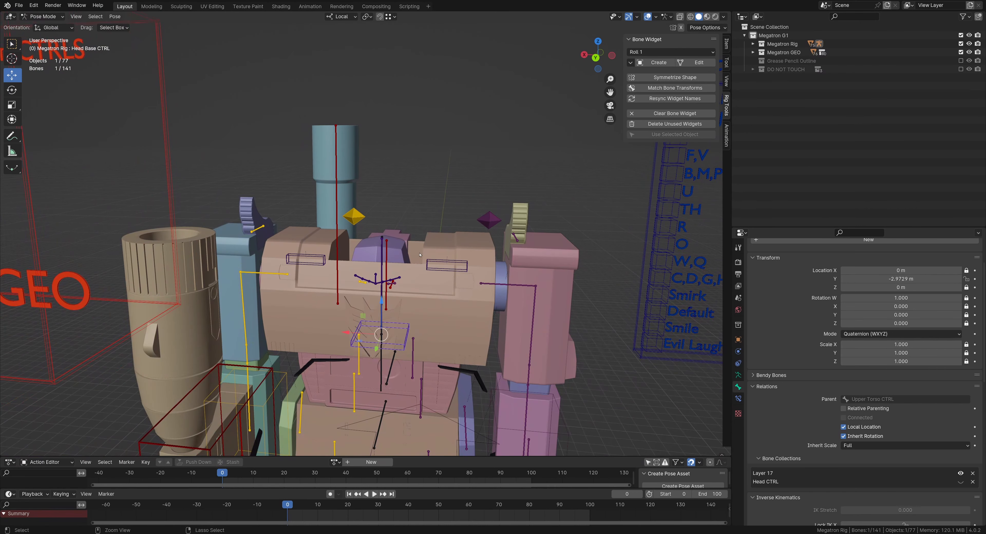
key(ctrl+z)
Step: Select the Upper Torso control, try moving it slightly, and undo the change
middle_drag(463, 166, 352, 154)
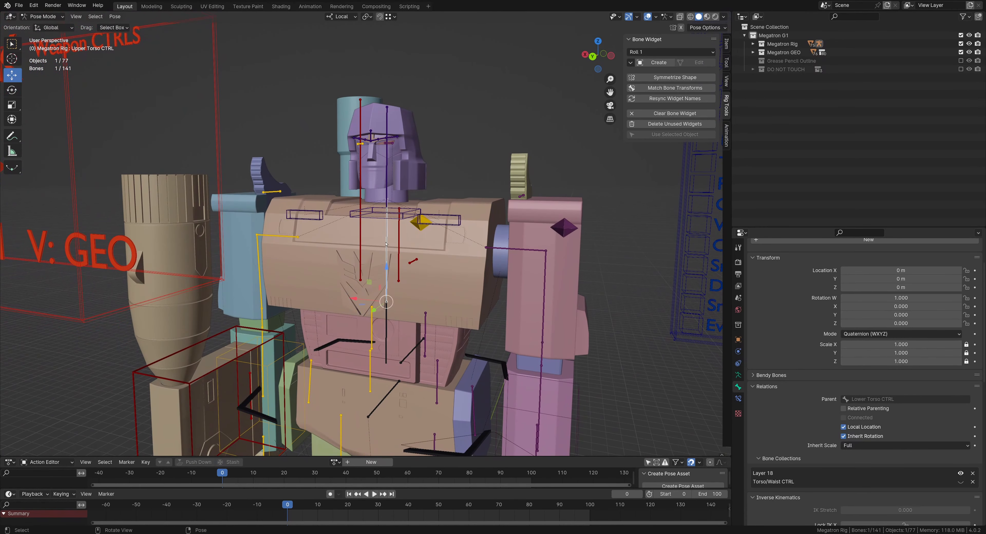
drag(383, 302, 386, 300)
key(ctrl+z)
Step: Select the Lower Torso control, try rotating it with the Rotate tool in local orientation, and undo the rotation
scroll(402, 266, up, 3)
scroll(402, 266, up, 2)
click(402, 337)
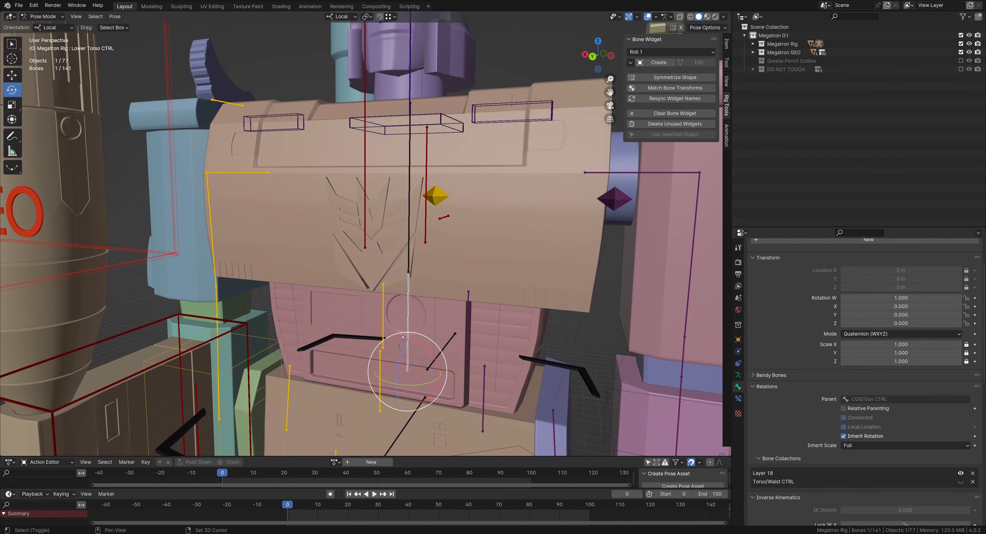
scroll(402, 356, up, 2)
mouse_move(400, 346)
mouse_down()
mouse_move(414, 327)
mouse_move(405, 329)
mouse_up()
key(ctrl+z)
Step: Select the Upper Torso control, try rotating the chest, and undo the rotation
scroll(436, 255, down, 3)
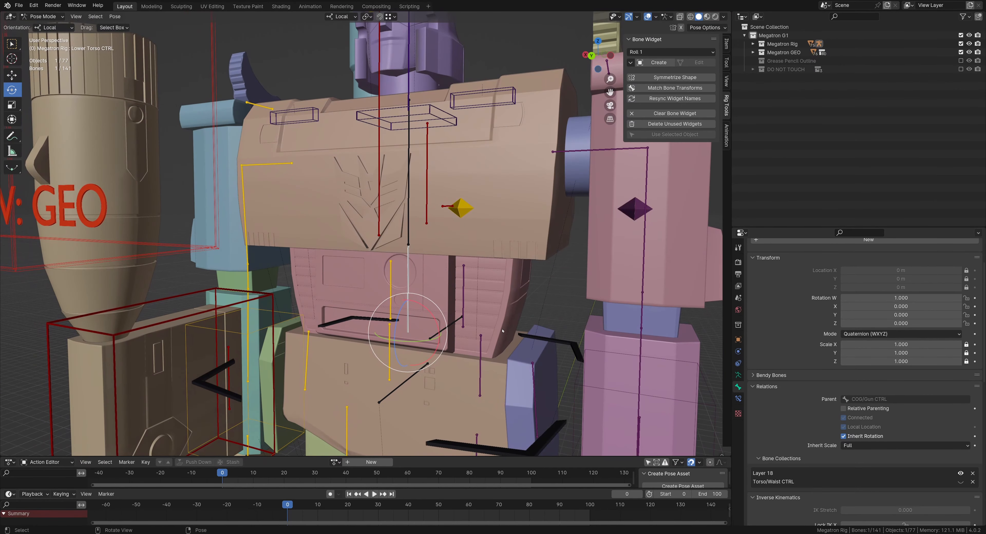
click(407, 244)
drag(395, 238, 403, 240)
key(ctrl+z)
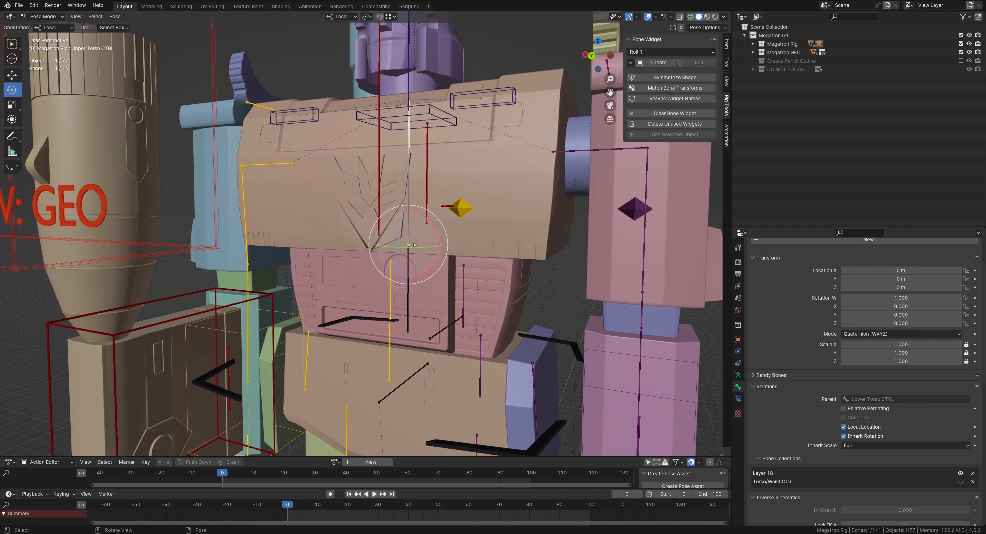
Step: Reselect the Lower Torso control, try rotating it, and clear its rotation
click(408, 309)
drag(410, 309, 420, 316)
key(alt+r)
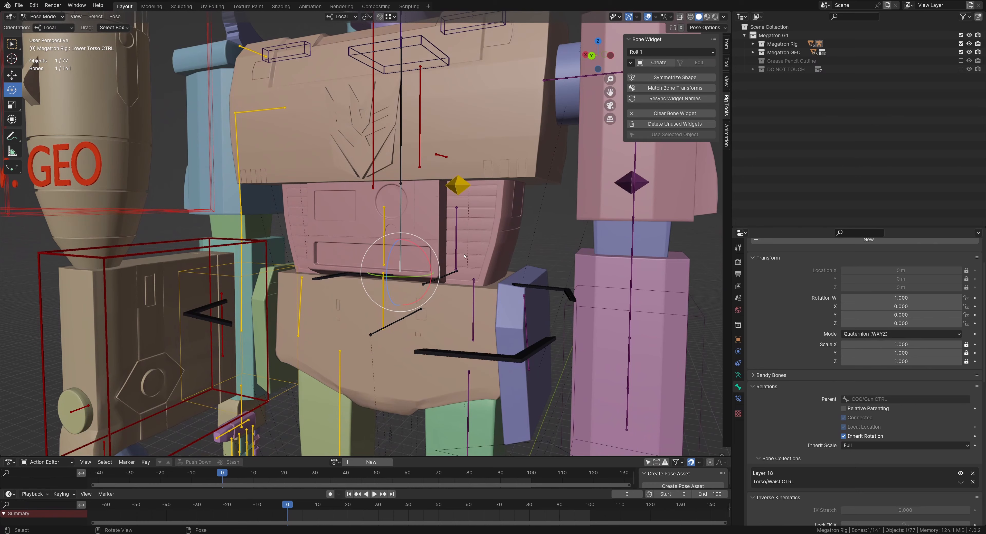
Step: Select the Robot Torso Belt control at the waist with the Move tool active
scroll(462, 220, down, 2)
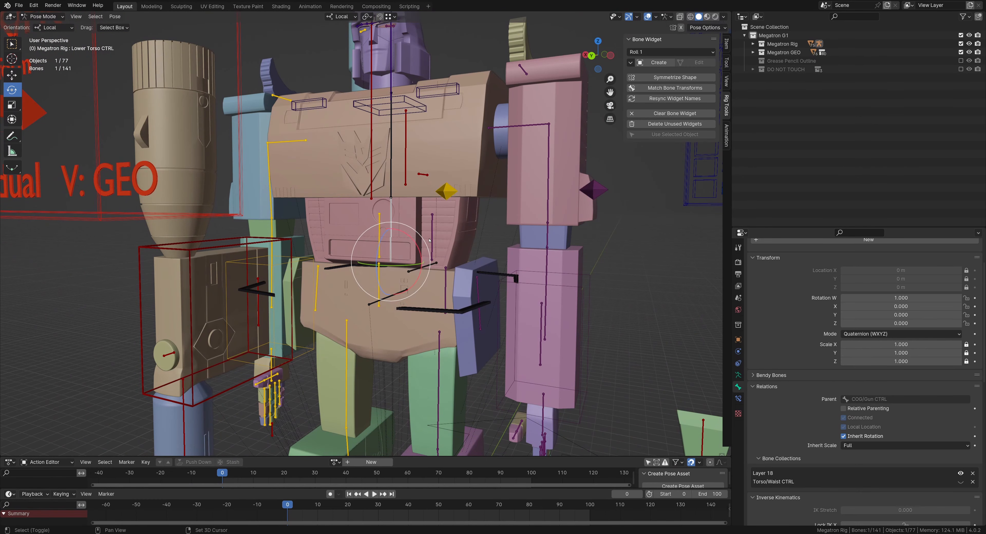
scroll(406, 259, up, 5)
middle_drag(392, 284, 412, 308)
click(358, 283)
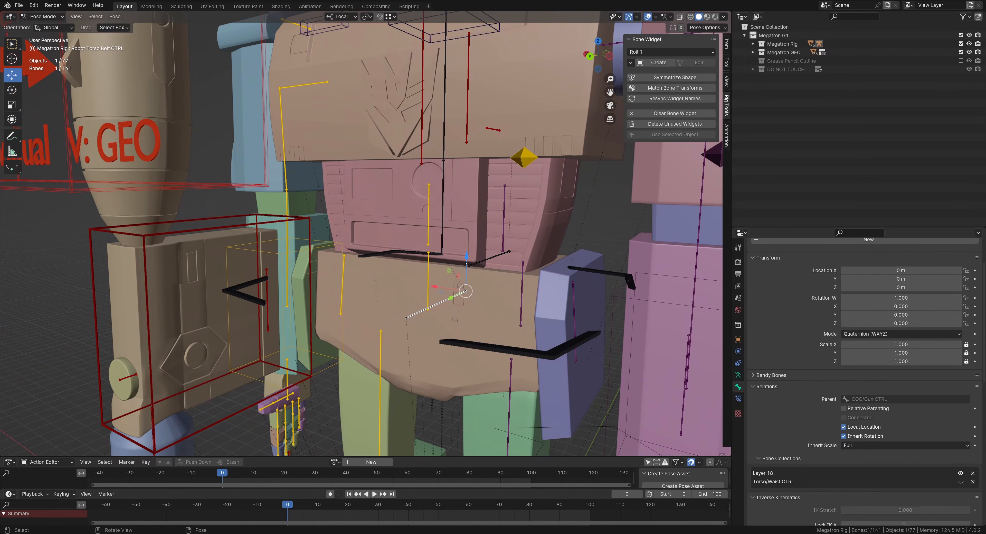
shift+middle_drag(467, 263, 435, 265)
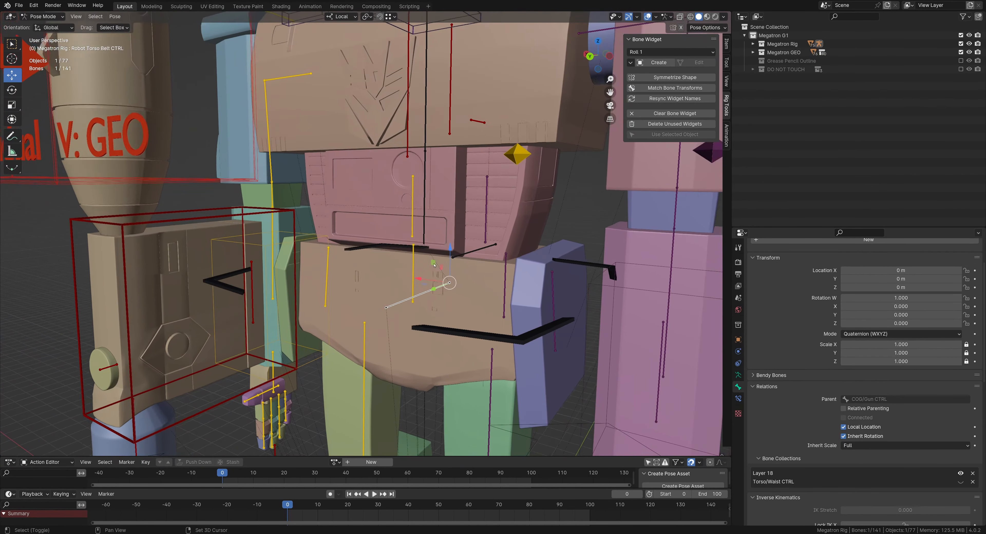
Step: Select the COG/Gun control, try moving the whole body freely, and undo the move
scroll(434, 264, down, 2)
middle_drag(375, 231, 387, 242)
click(388, 243)
scroll(388, 243, down, 2)
key(g)
click(378, 235)
scroll(378, 255, down, 5)
key(ctrl+z)
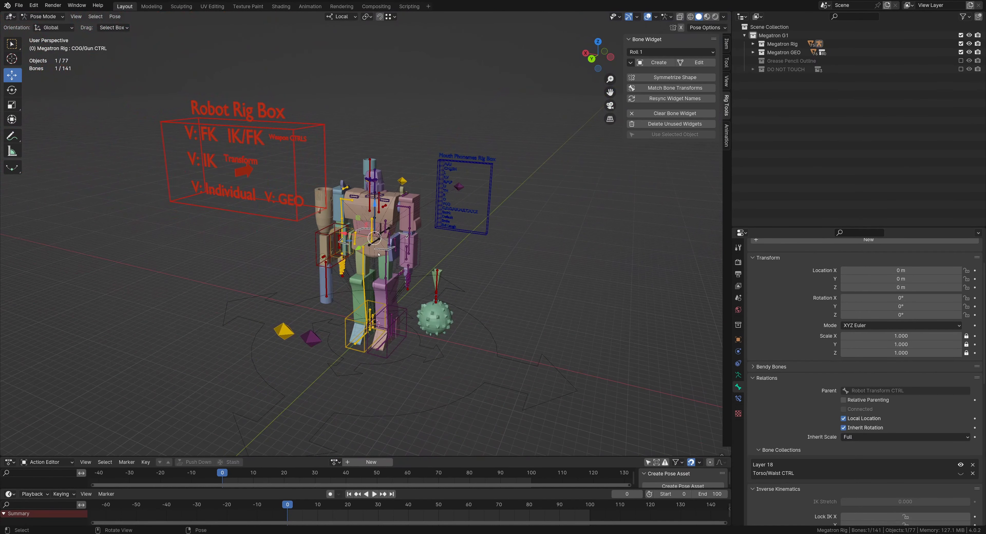
Step: Select the IK FK Switch control in the Robot Rig Box to show its custom properties
click(249, 142)
scroll(883, 316, up, 3)
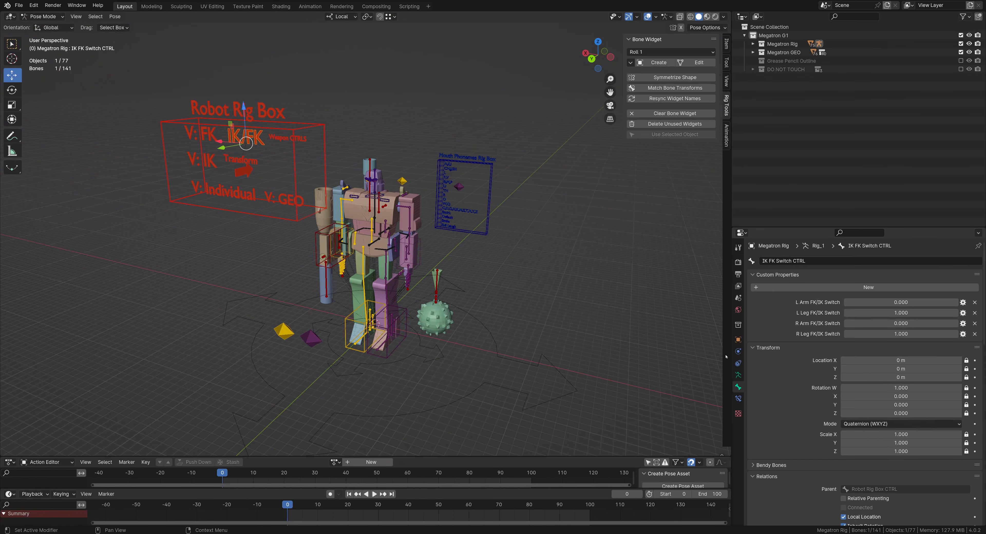
Step: Select the COG/Gun control, try raising the body, and cancel the move
scroll(454, 276, up, 3)
click(395, 261)
drag(394, 261, 397, 216)
key(Escape)
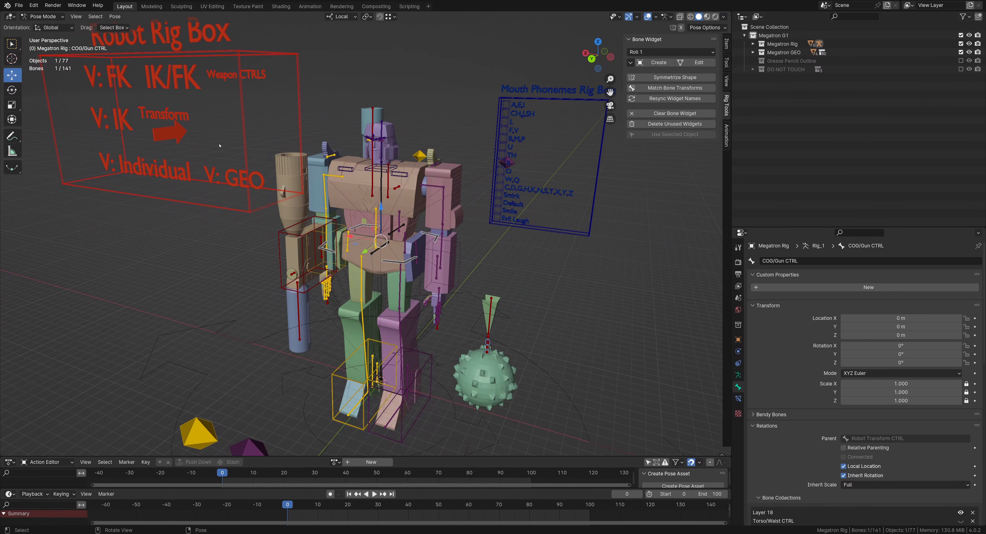
Step: Select the IK FK Switch control, set the L Leg FK/IK Switch to 0, and lower the R Leg FK/IK Switch
click(177, 83)
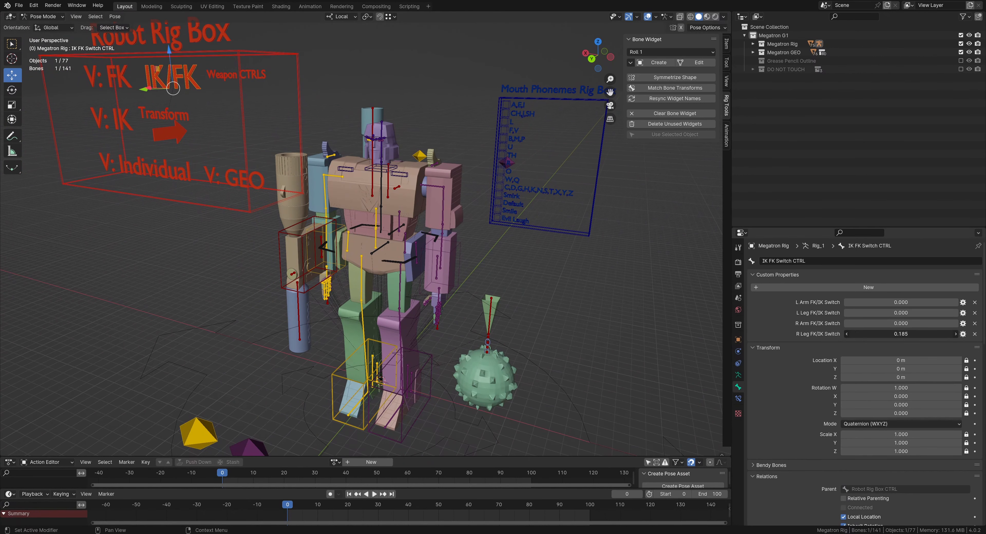
scroll(390, 321, up, 2)
shift+middle_drag(390, 321, 387, 284)
Step: Try rotating the controls at the hip and thigh of the right leg, reverting each rotation
click(346, 218)
key(r)
drag(335, 200, 363, 204)
right_click(362, 203)
right_click(364, 204)
click(352, 295)
drag(342, 285, 360, 288)
key(ctrl+z)
Step: Select a control lower on the right leg, frame it, try rotating it, and cancel the rotation
shift+middle_drag(354, 344, 374, 255)
scroll(376, 249, up, 3)
click(366, 299)
key(KP_Decimal)
scroll(366, 299, down, 5)
middle_drag(365, 299, 413, 303)
drag(393, 284, 404, 305)
right_click(404, 305)
Step: Select the neighbouring lower leg control, try rotating and moving it, and revert both changes
middle_drag(398, 303, 337, 268)
click(334, 264)
drag(323, 274, 333, 302)
right_click(313, 273)
key(ctrl+z)
key(g)
right_click(332, 302)
Step: Select and frame the Arm Joint L control at the left shoulder, and trackball-rotate it by about 11.5° and -14.9°
scroll(344, 268, down, 5)
shift+middle_drag(402, 153, 428, 302)
middle_drag(429, 302, 427, 216)
scroll(343, 306, up, 3)
click(442, 232)
key(KP_Decimal)
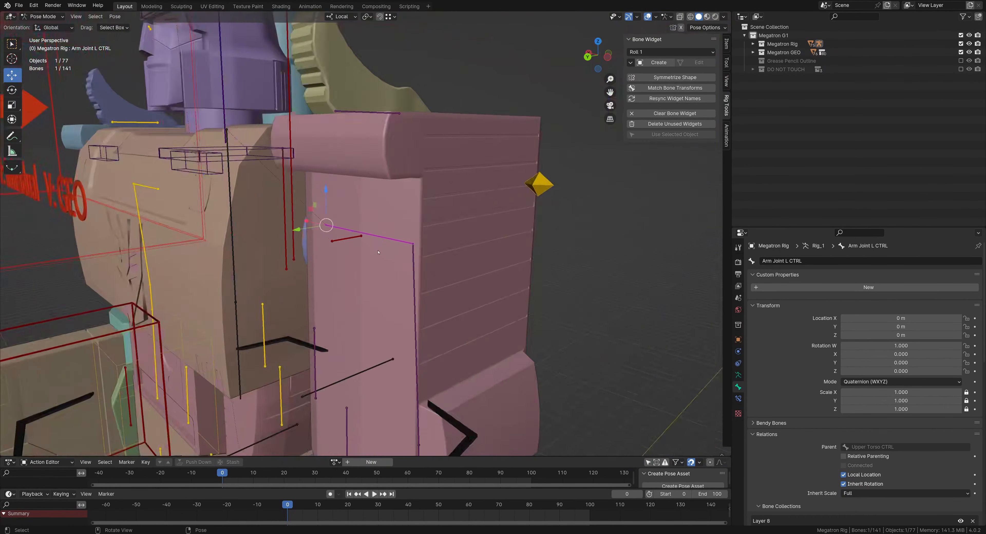
scroll(387, 241, down, 3)
middle_drag(387, 241, 447, 249)
key(r)
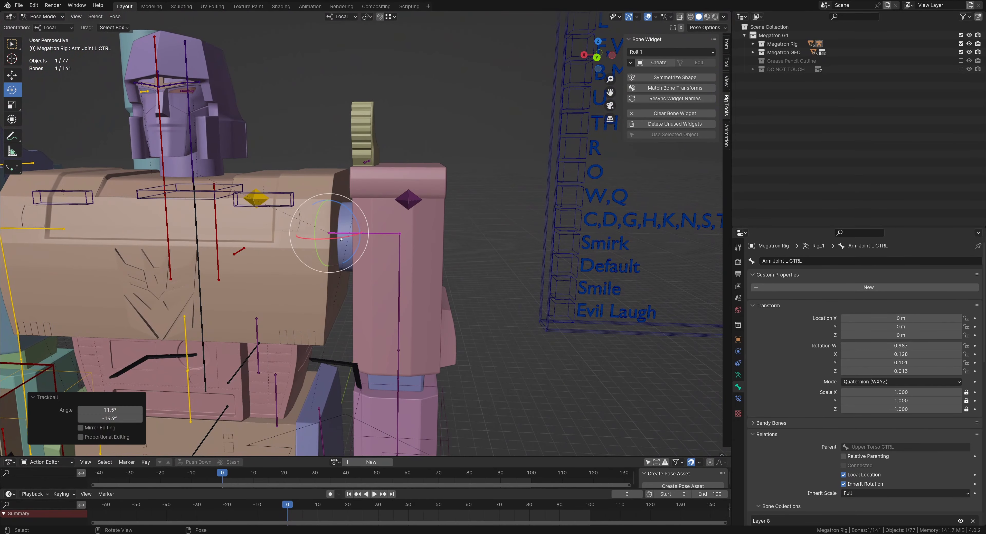
Step: Select and frame the Gun Hammer L control on the left shoulder, try rotating it, and undo the rotation
middle_drag(344, 233, 400, 232)
click(381, 212)
key(KP_Decimal)
mouse_move(401, 232)
mouse_down()
mouse_move(409, 210)
mouse_move(400, 217)
mouse_move(422, 203)
mouse_move(397, 218)
mouse_up()
key(ctrl+z)
Step: Try rotating the Gun Hammer L control by about -32° around its local axis, and cancel the rotation
scroll(369, 228, down, 3)
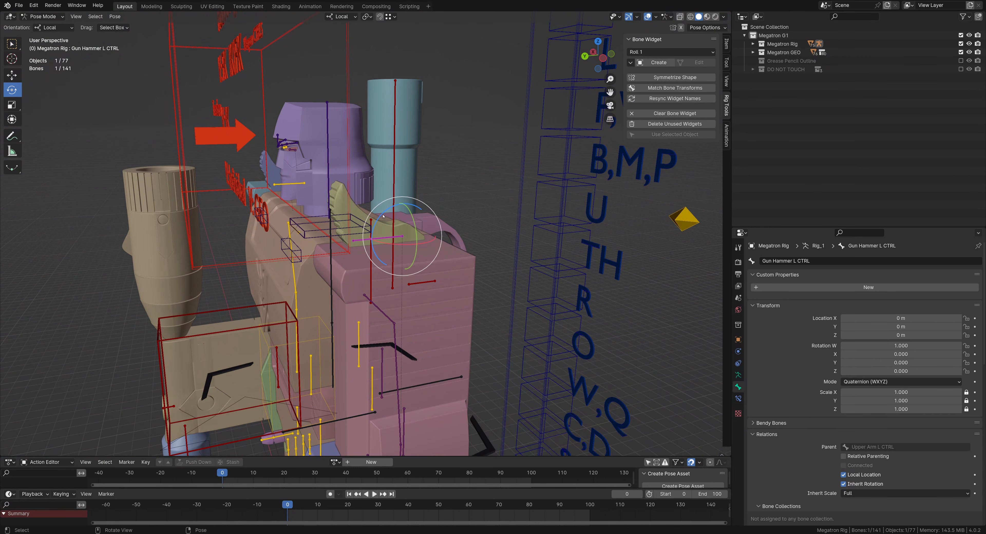
middle_drag(374, 227, 385, 234)
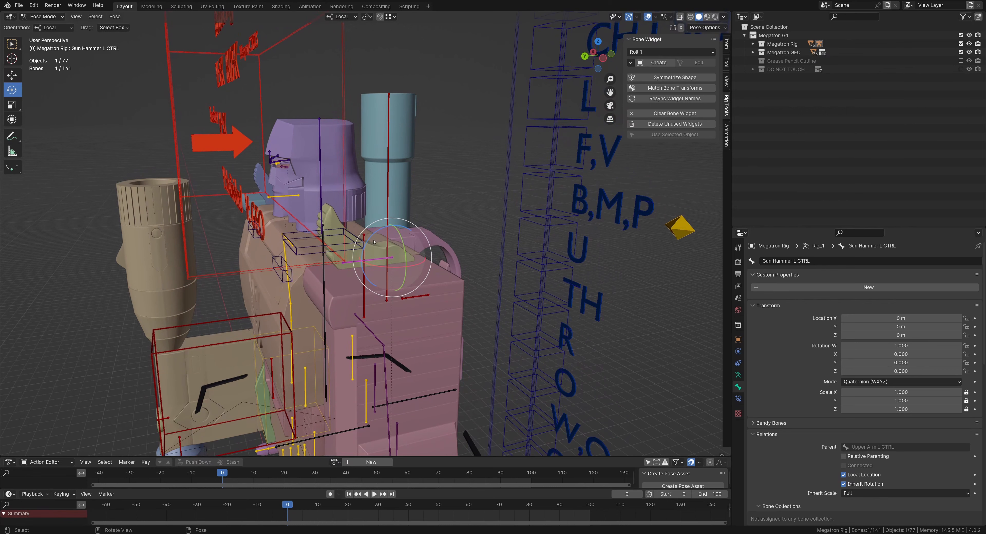
drag(375, 234, 392, 227)
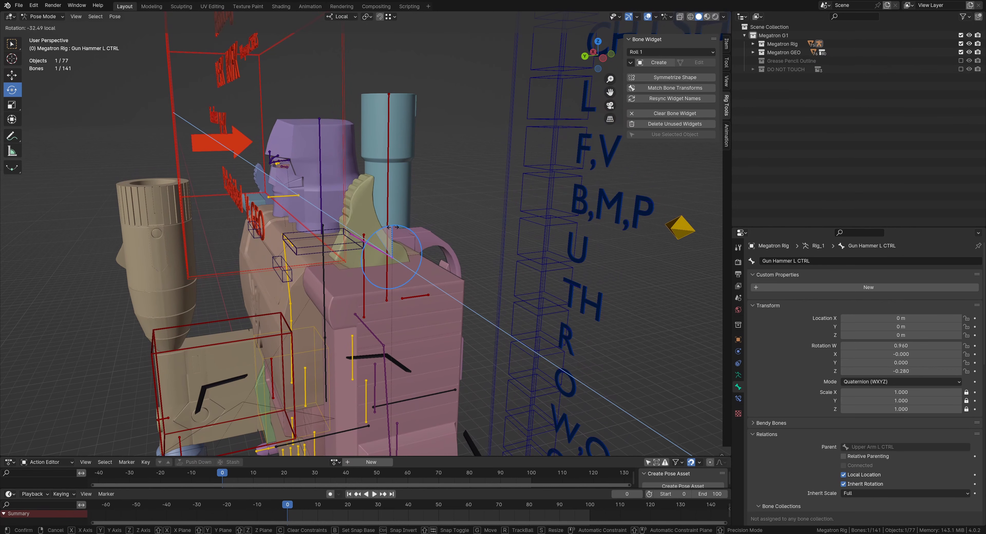
key(Escape)
Step: Select the Upper Arm L control, try rotating the arm, and cancel the rotation
middle_drag(363, 229, 390, 270)
click(352, 247)
drag(357, 249, 379, 221)
right_click(379, 221)
Step: Select the Arm Bend Point L control above the elbow, try rotating it about 5.5° locally, and cancel the rotation
shift+middle_drag(404, 298, 407, 178)
scroll(407, 178, up, 4)
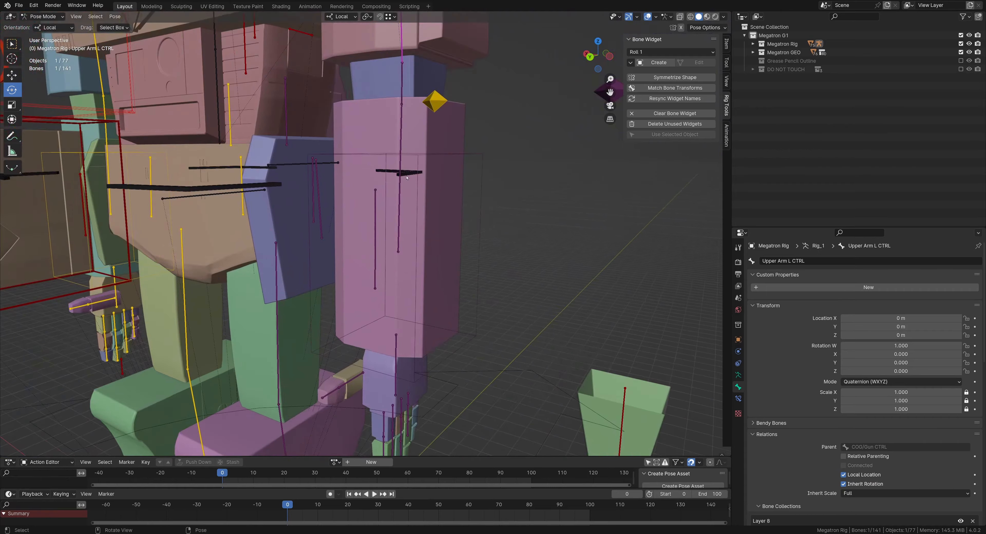
scroll(407, 178, down, 1)
click(368, 172)
scroll(367, 172, up, 5)
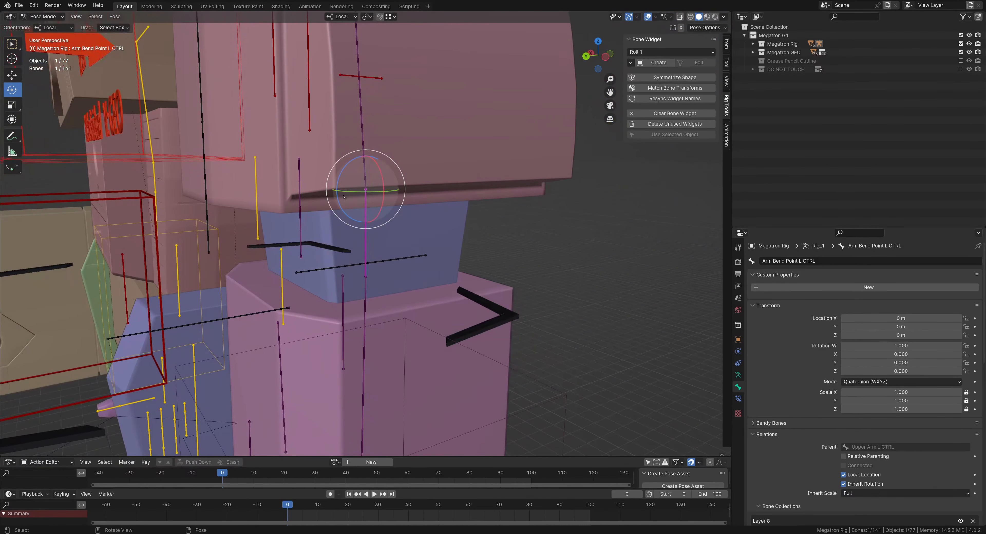
drag(343, 197, 337, 210)
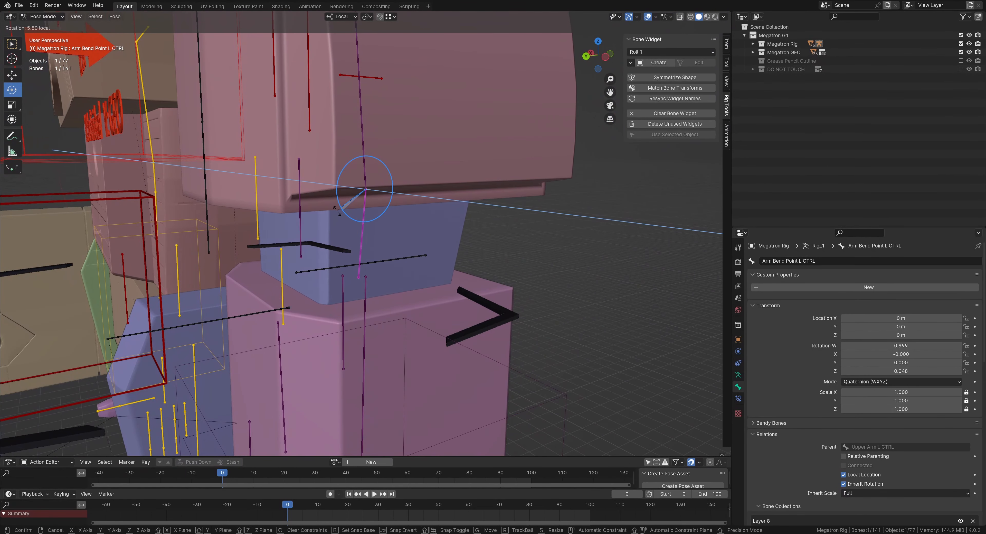
right_click(337, 210)
Step: Select the Lower Arm L control and bend the forearm forward by about 85° around its local axis
middle_drag(337, 210, 380, 278)
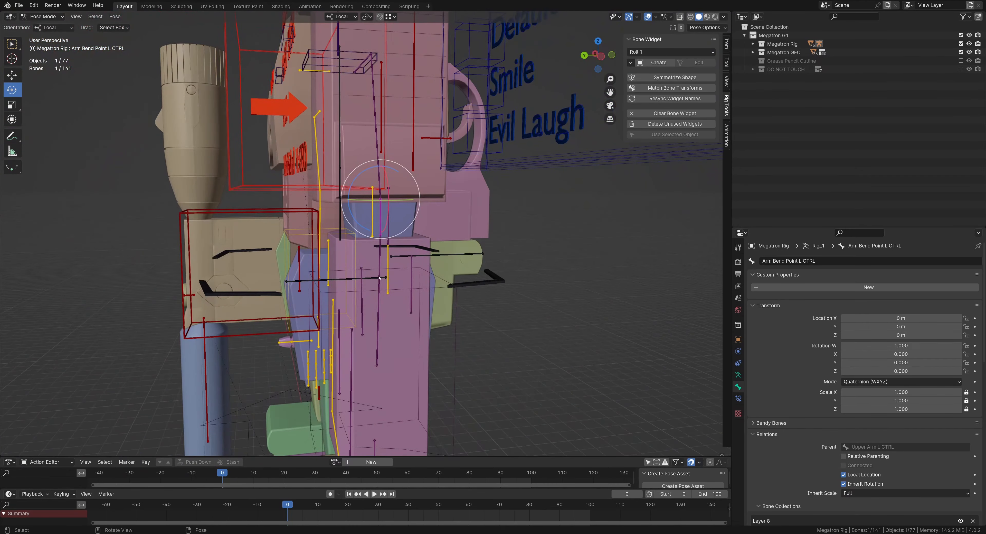
click(386, 263)
drag(394, 208, 360, 230)
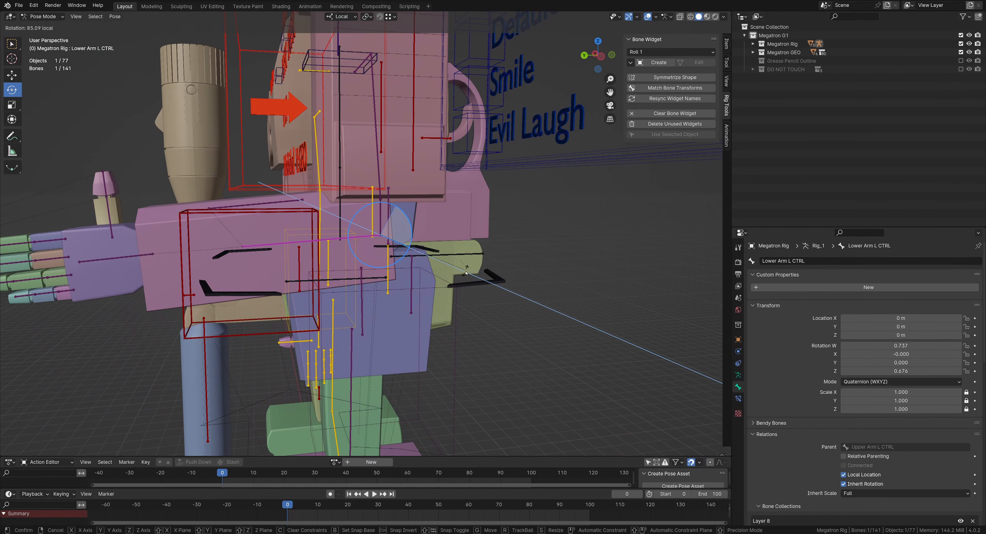
Step: Select the Arm Bend Point L control, try rotating it in trackball mode, and undo the left-arm rotations
middle_drag(359, 230, 373, 216)
click(374, 215)
key(r)
key(r)
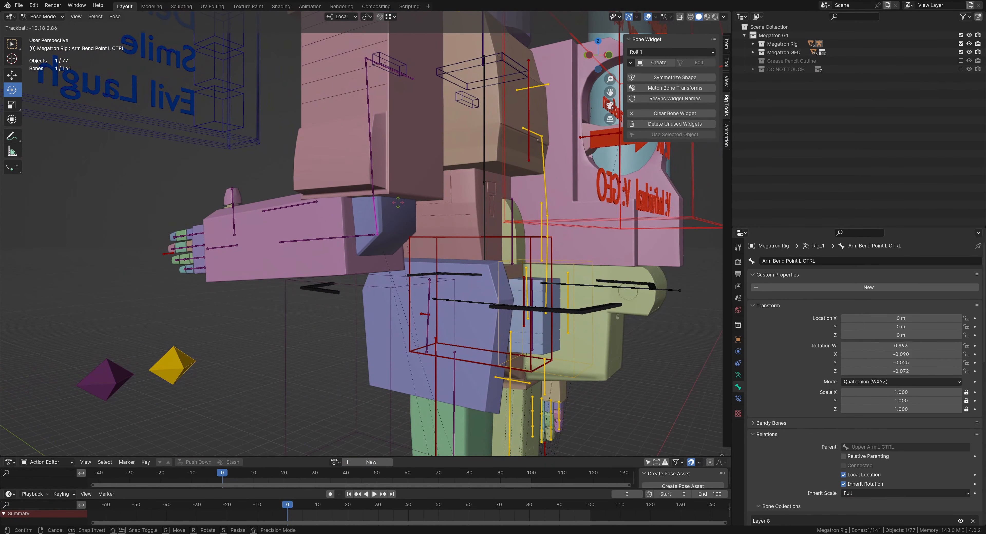
drag(401, 205, 401, 200)
middle_drag(401, 200, 451, 179)
mouse_move(403, 223)
mouse_down()
mouse_move(413, 218)
mouse_move(397, 230)
mouse_up()
click(309, 240)
key(ctrl+z)
Step: Try one more rotation on the left arm's controls and undo it
scroll(301, 259, down, 4)
middle_drag(302, 259, 416, 230)
scroll(416, 229, up, 3)
middle_drag(347, 97, 358, 117)
mouse_move(359, 84)
mouse_down()
mouse_move(379, 89)
mouse_move(345, 92)
mouse_up()
key(ctrl+z)
Step: Select the Palm L control, try rotating the left hand around its local axis, and undo the rotation
middle_drag(398, 209, 381, 190)
click(384, 246)
key(KP_Decimal)
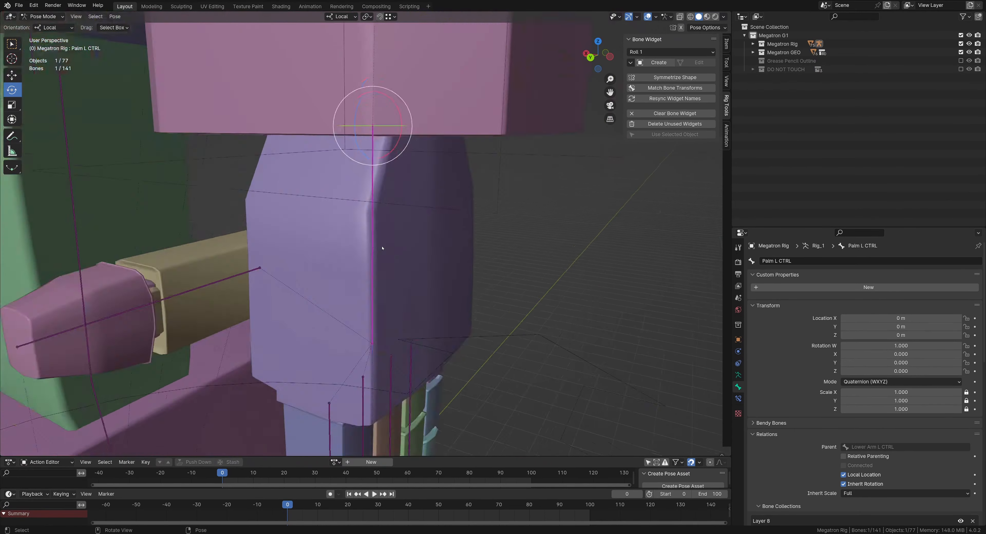
scroll(382, 247, down, 5)
middle_drag(382, 246, 379, 224)
mouse_move(377, 207)
mouse_down()
mouse_move(360, 207)
mouse_move(371, 226)
mouse_move(355, 214)
mouse_move(368, 223)
mouse_up()
key(ctrl+z)
Step: Try moving the Palm L control up about 3.23 m along global Z so the hand enters the forearm, and undo it
middle_drag(368, 223, 364, 189)
key(g)
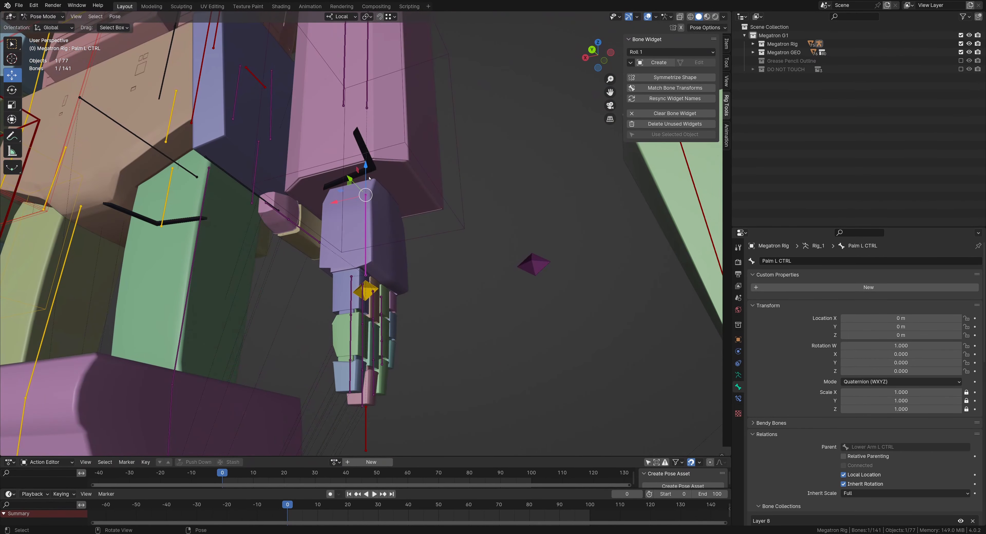
drag(369, 178, 366, 144)
scroll(367, 145, down, 2)
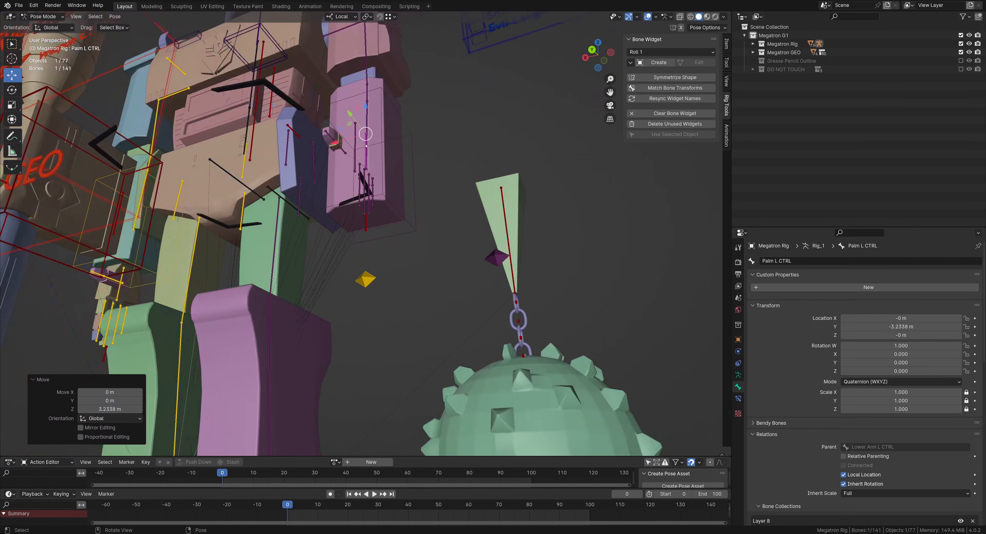
middle_drag(367, 144, 366, 258)
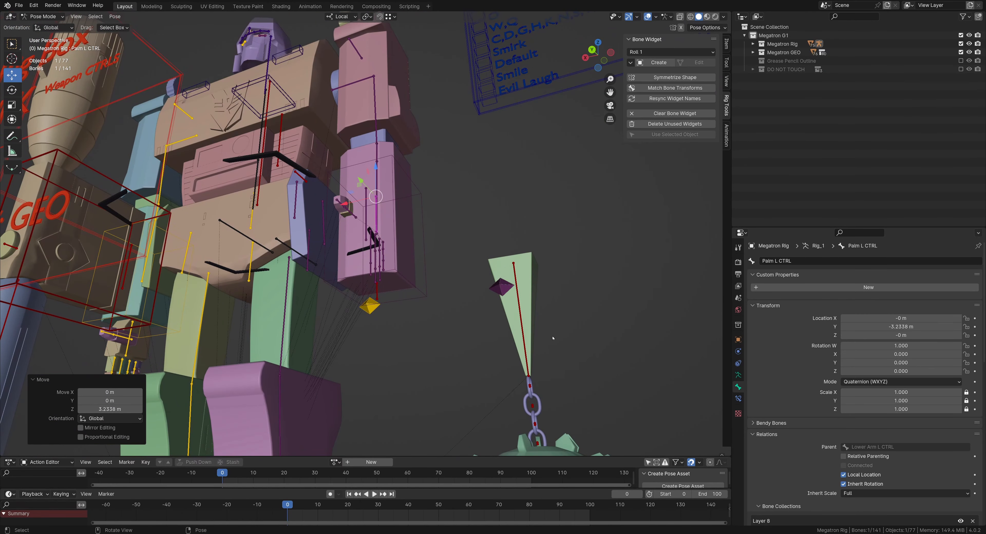
key(ctrl+z)
Step: Select the First 1 L control on the left hand and try rotating it about 41.7° around its local X axis
middle_drag(375, 309, 378, 343)
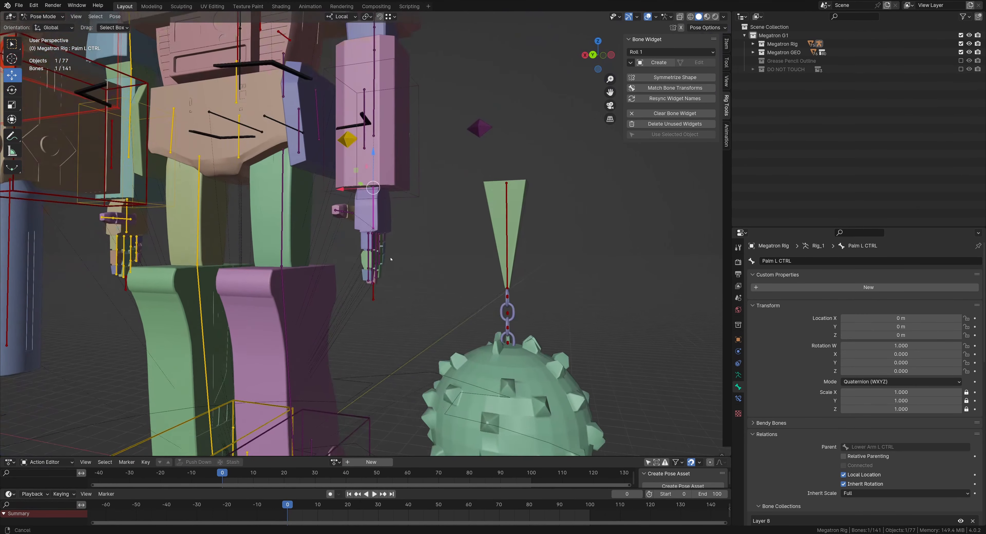
scroll(380, 291, up, 5)
click(381, 280)
scroll(382, 280, up, 3)
shift+middle_drag(385, 283, 394, 214)
key(r)
mouse_move(405, 174)
mouse_down()
mouse_move(387, 198)
mouse_move(411, 155)
mouse_move(374, 210)
mouse_move(396, 180)
mouse_up()
drag(384, 185, 384, 186)
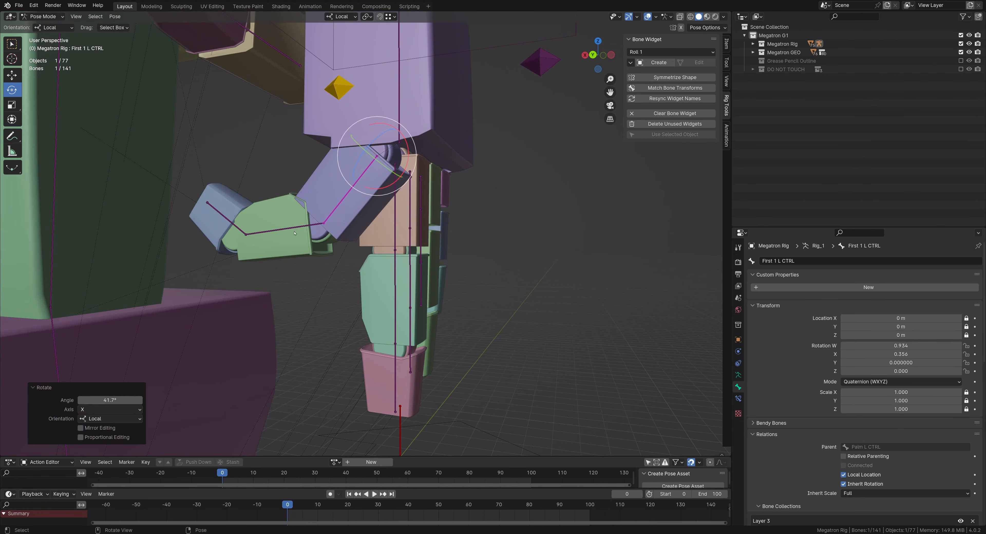
Step: Try rotating the First 2 L control about -7.4° around local X, and rotate the fingertip control beyond it
click(289, 228)
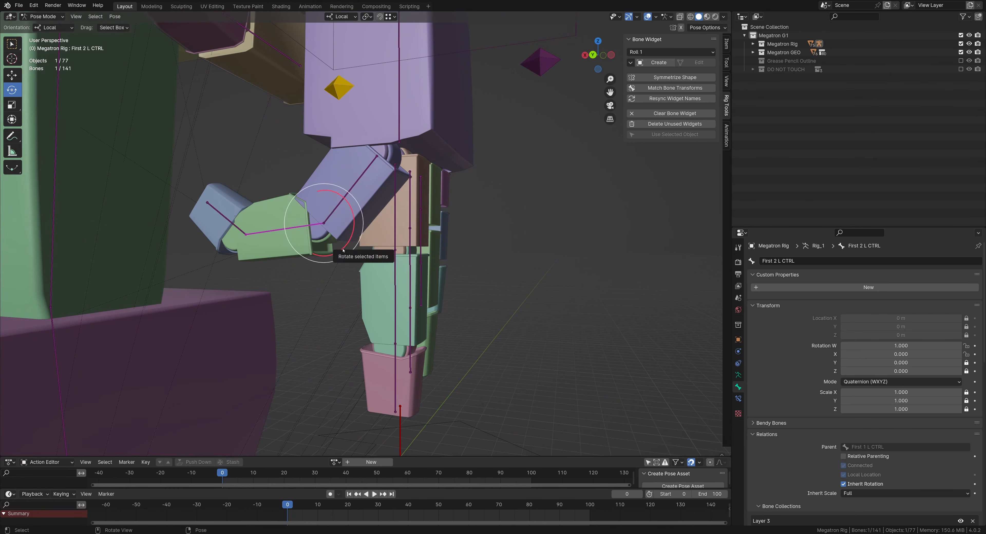
mouse_move(343, 249)
mouse_down()
mouse_move(355, 225)
mouse_move(355, 254)
mouse_up()
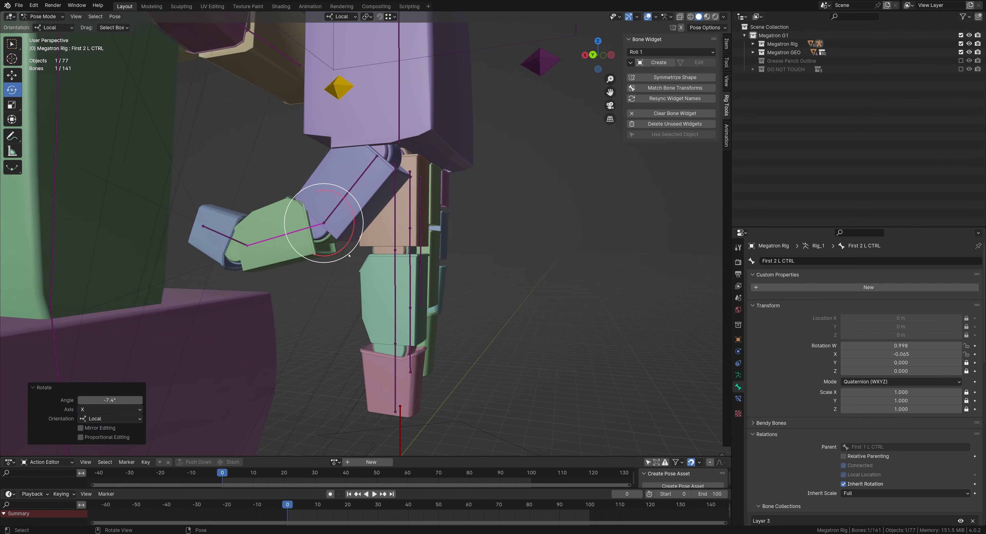
click(231, 242)
drag(269, 265, 281, 245)
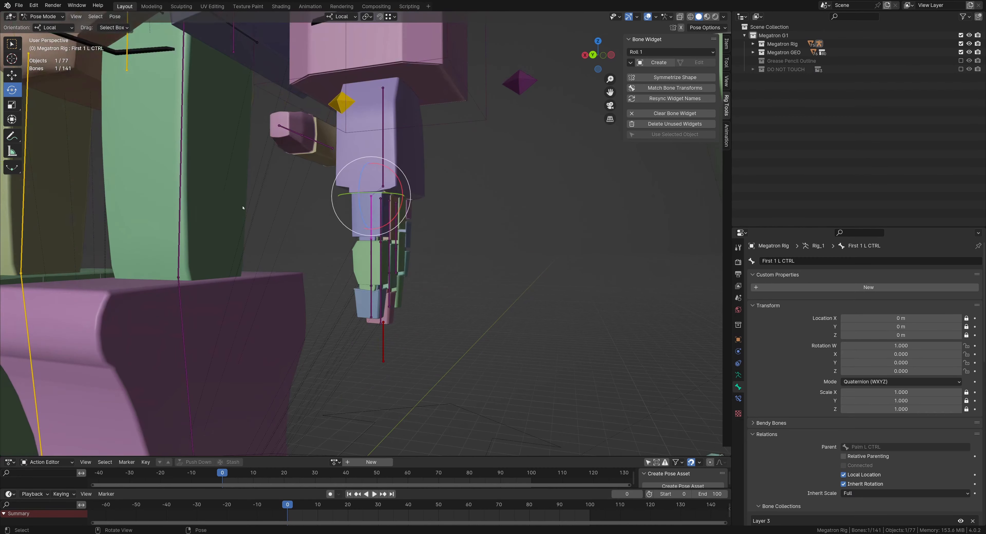
Step: Select the Thumb 1 L control and try rotating it about 37.4° around its local X axis
middle_drag(242, 208, 383, 229)
click(406, 226)
scroll(406, 226, up, 3)
mouse_move(411, 230)
mouse_down()
mouse_move(414, 238)
mouse_move(419, 224)
mouse_up()
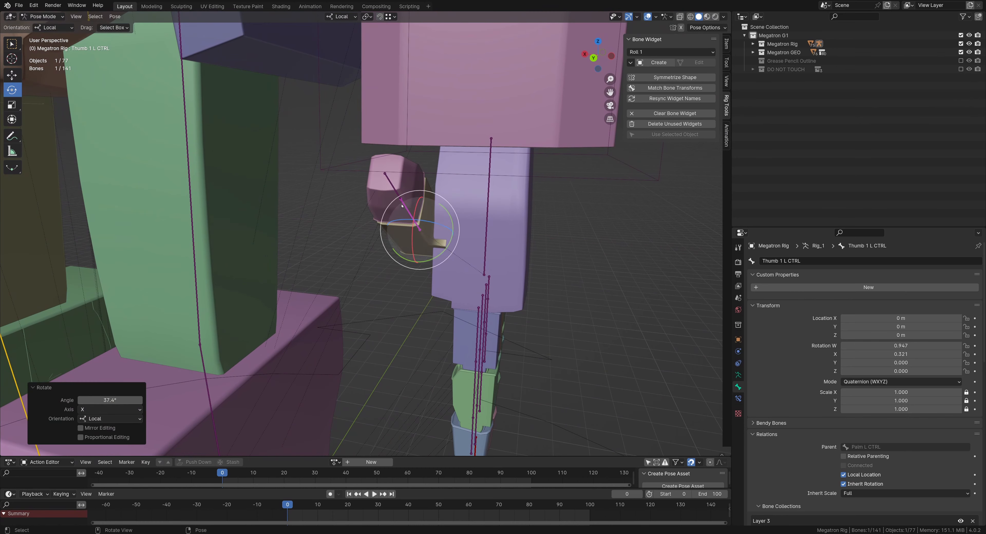
Step: Select the Thumb 2 L control and try rotating the thumb tip in trackball mode
click(400, 207)
key(r)
key(r)
key(Return)
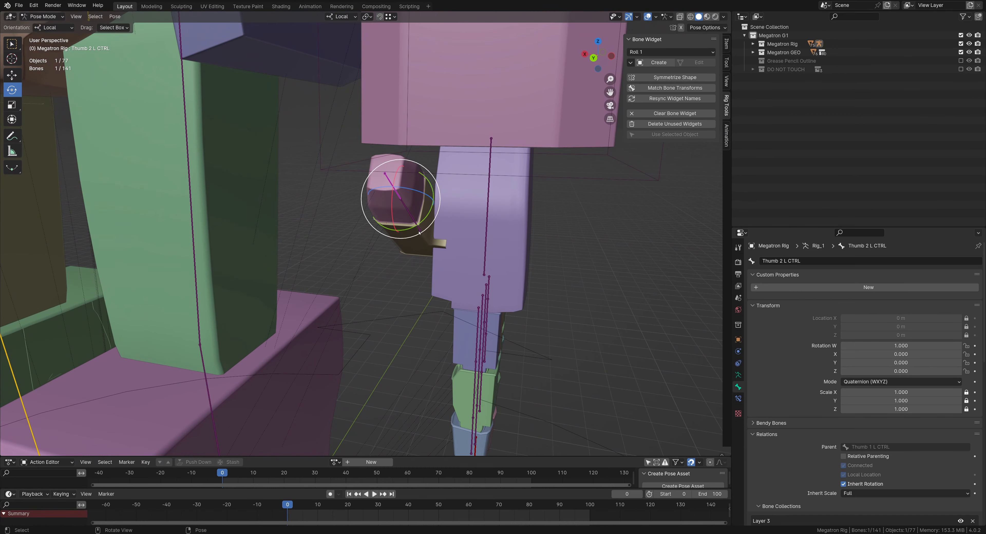
Step: Try moving and trackball-rotating the Thumb 1 L control by about 28.1° and 2.86°, and clear the pose transforms
click(414, 237)
middle_drag(414, 238, 401, 232)
drag(357, 230, 386, 230)
key(r)
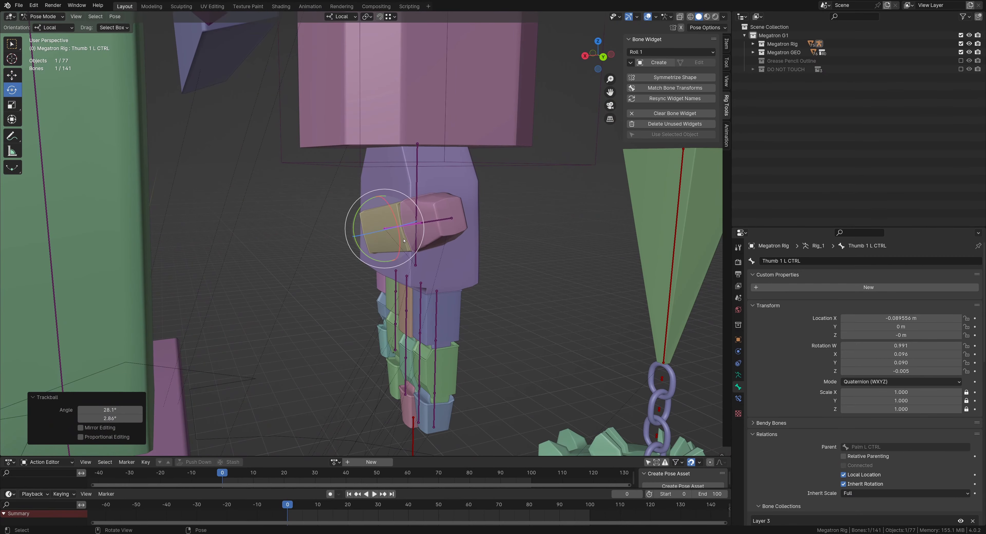
right_click(373, 354)
click(373, 356)
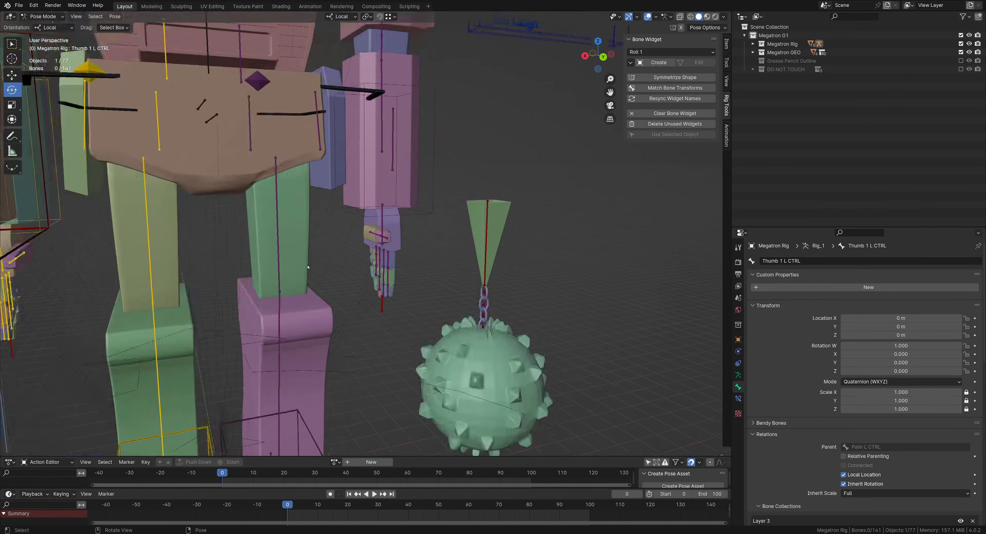
Step: Select the Gun Sight Base control and move the gun sight about 2.84 m in X, 5.56 m in Y and 0.64 m in Z
scroll(308, 267, down, 5)
middle_drag(326, 262, 440, 245)
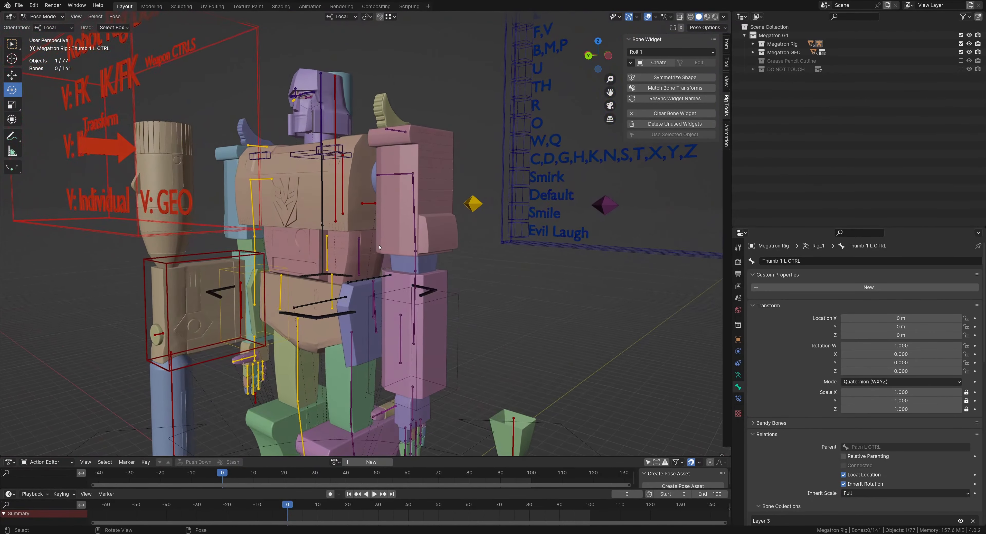
scroll(421, 245, down, 4)
mouse_move(363, 245)
shift+middle_down()
mouse_move(459, 188)
mouse_move(378, 250)
shift+middle_up()
scroll(432, 180, up, 5)
click(373, 250)
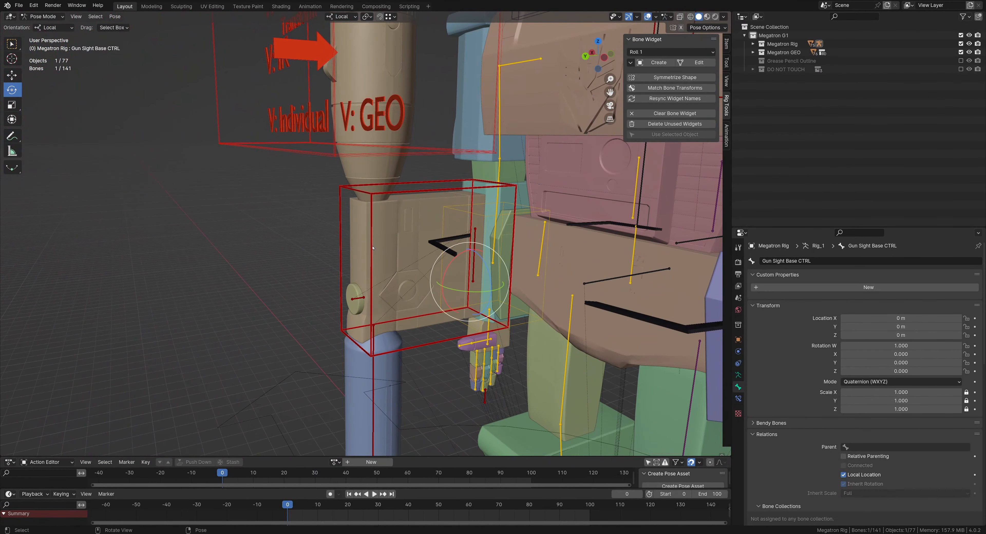
scroll(398, 253, down, 5)
key(g)
click(316, 249)
Step: Try rotating the Gun Sight Base control in trackball mode and undo the rotation
key(r)
key(r)
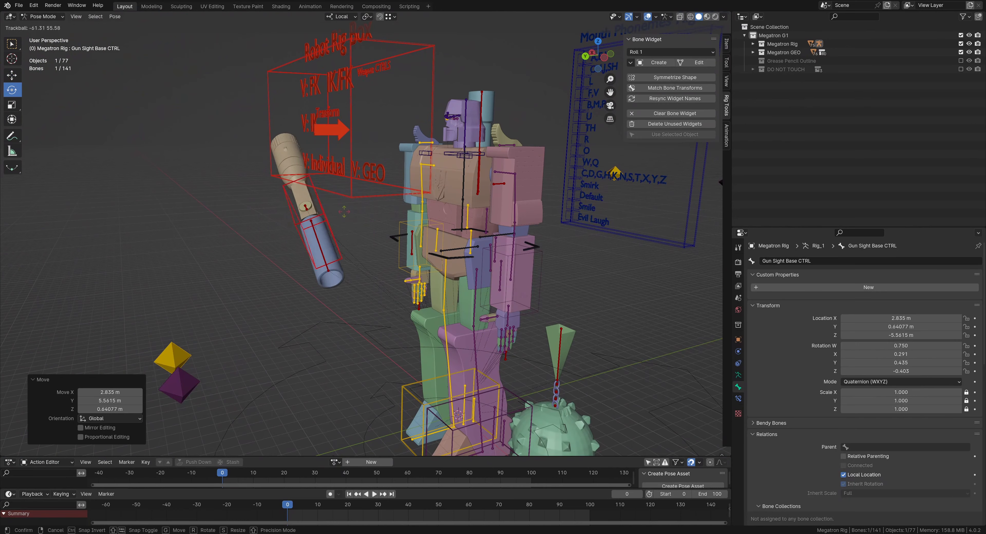
click(291, 255)
key(ctrl+z)
Step: Select the Gun Sight Button control, try moving the button along the Y axis, and undo the move
scroll(290, 256, up, 4)
shift+middle_drag(290, 256, 498, 235)
scroll(498, 236, up, 3)
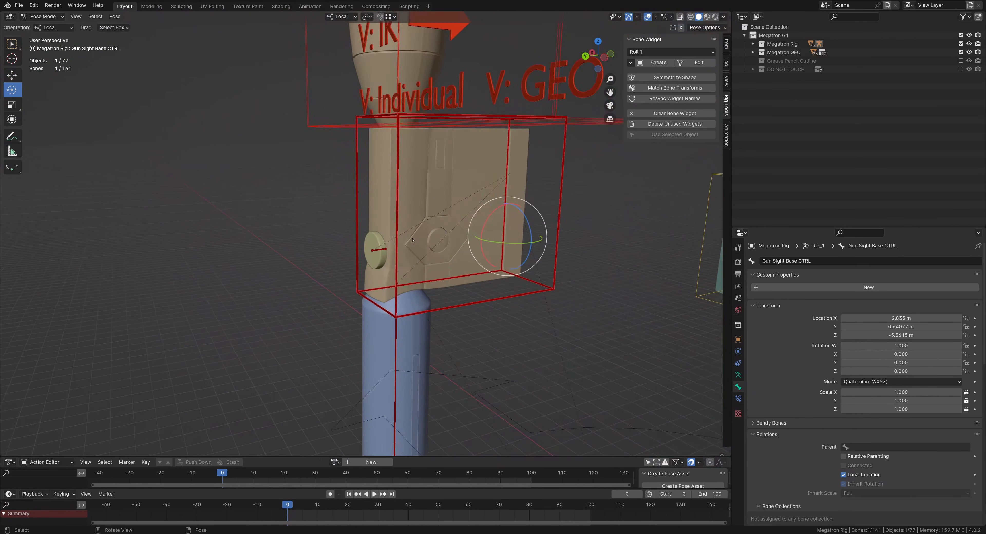
click(384, 253)
key(KP_Decimal)
scroll(390, 247, down, 7)
key(g)
scroll(338, 236, down, 4)
key(g)
key(y)
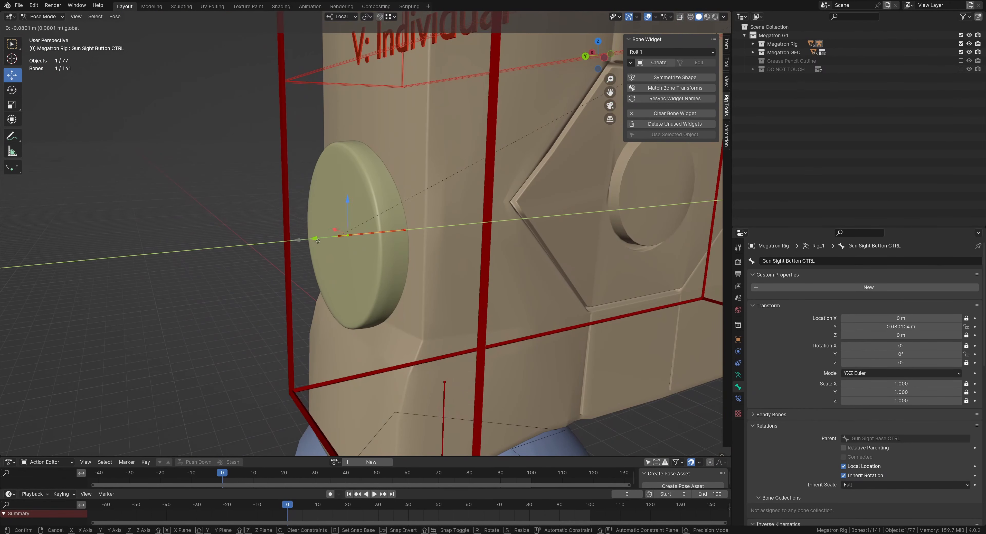
click(352, 233)
key(ctrl+z)
Step: Select the Gun Sight Barrel control, try moving it along the Z axis, and undo the move
scroll(403, 335, down, 3)
shift+middle_drag(402, 335, 398, 283)
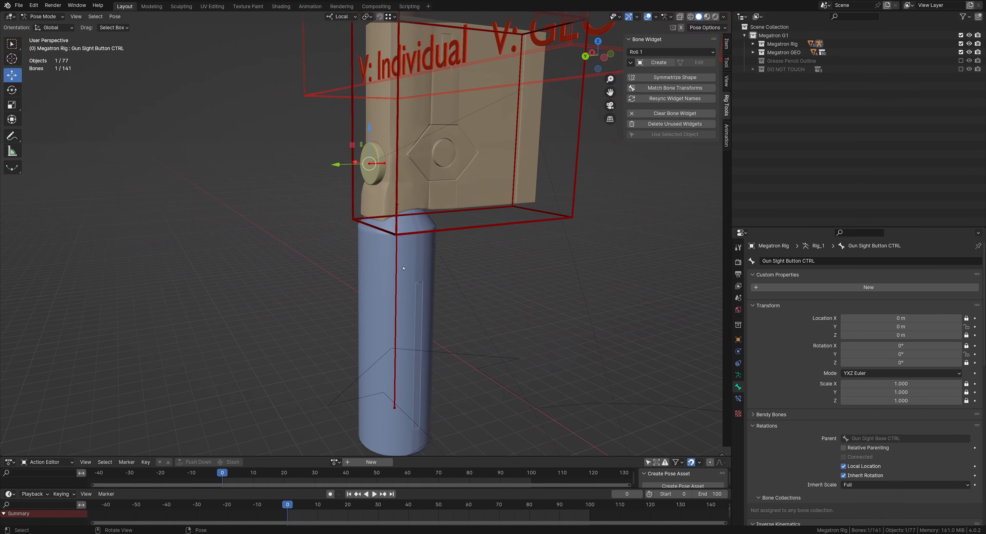
click(395, 265)
key(KP_Decimal)
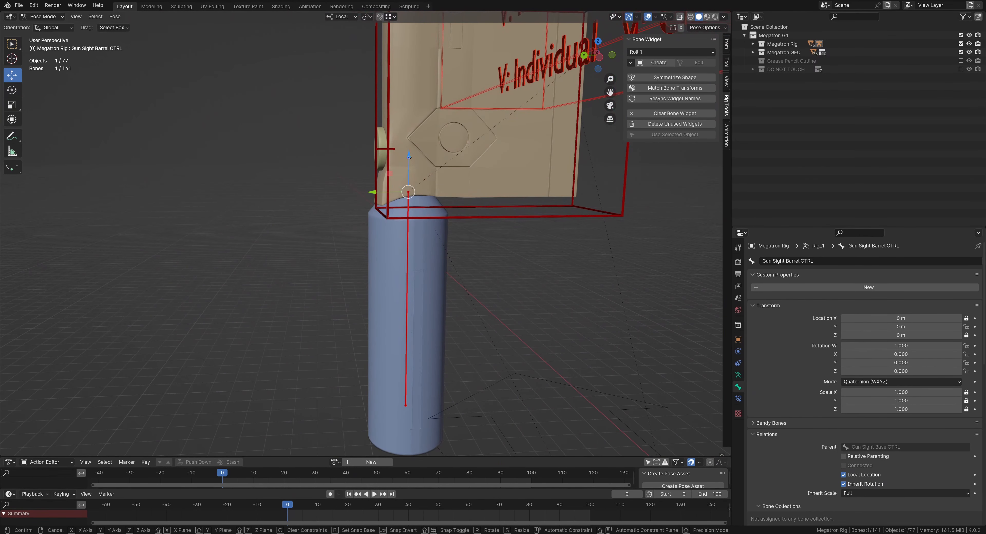
key(g)
key(z)
click(408, 157)
key(ctrl+z)
Step: Try rotating the Gun Sight Barrel control around its local axis and cancel the rotation
key(shift+space)
key(r)
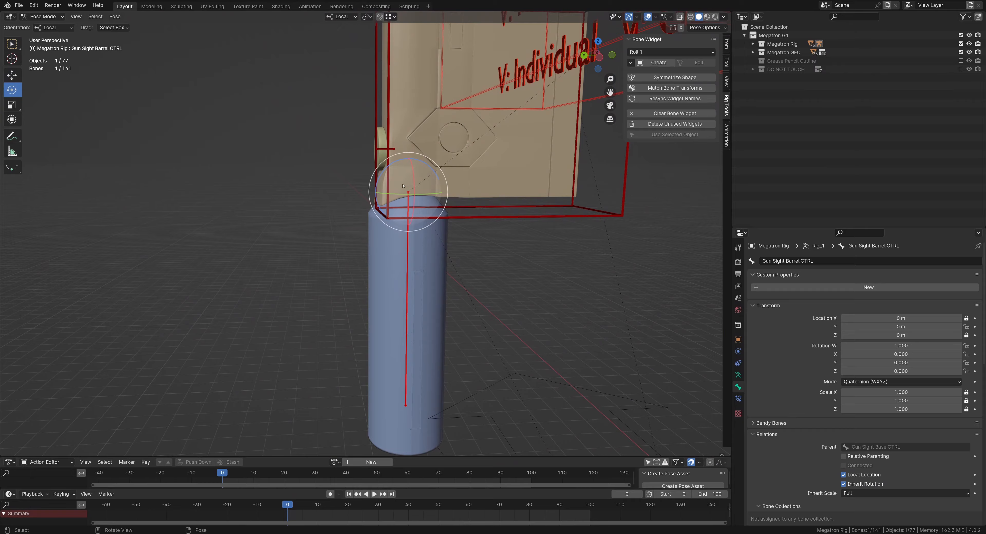
drag(408, 180, 413, 181)
right_click(412, 182)
Step: Select all bones of the rig, clear their user transforms, and deselect them
scroll(413, 182, down, 5)
middle_drag(413, 182, 349, 257)
key(a)
right_click(351, 286)
click(354, 286)
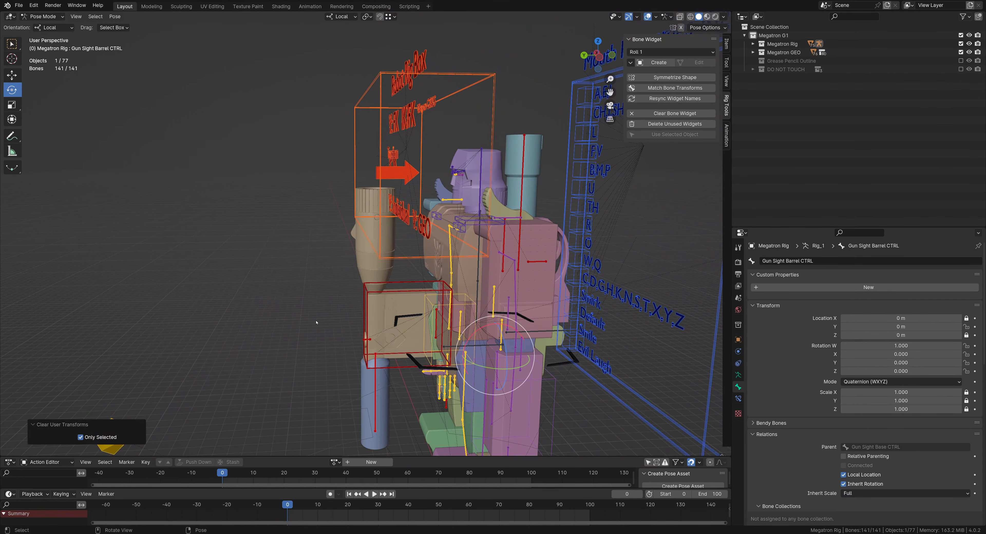
click(315, 321)
Step: Try adjusting two further rig controls one after the other, and undo each change
middle_drag(406, 279, 364, 265)
click(388, 230)
drag(388, 283, 377, 279)
key(ctrl+z)
middle_drag(345, 254, 358, 225)
scroll(396, 252, up, 4)
click(395, 251)
scroll(390, 234, down, 5)
scroll(386, 230, up, 9)
scroll(379, 229, down, 5)
drag(358, 225, 376, 239)
key(ctrl+z)
Step: Select the Waist Lower Torso Cube R control at the back of the waist, try moving it, and cancel the move
middle_drag(376, 239, 402, 220)
click(389, 187)
key(shift+space)
key(g)
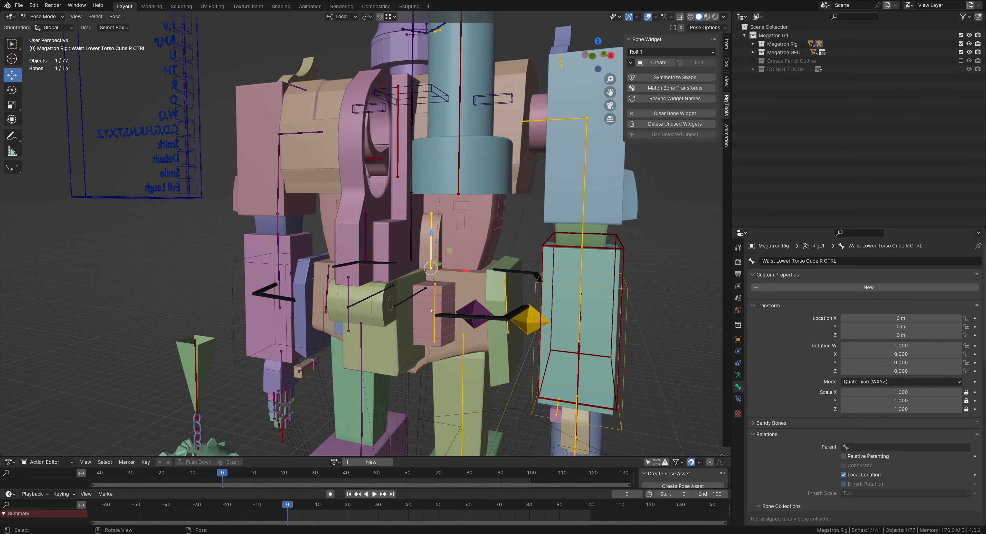
key(g)
key(Escape)
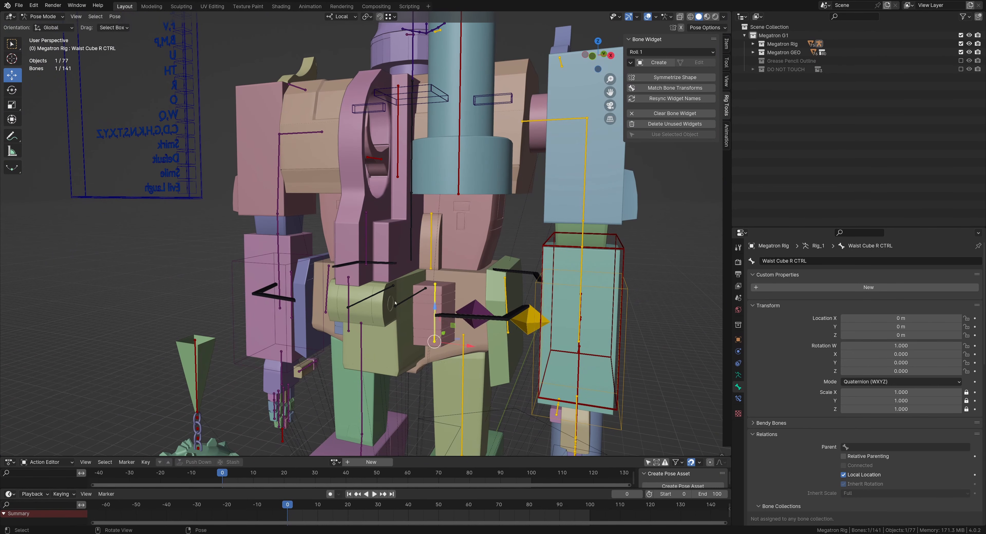
Step: Try moving the remaining waist cube controls around the back of the waist and undo the moves
middle_drag(447, 326, 396, 297)
drag(311, 344, 288, 265)
key(ctrl+z)
key(ctrl+z)
middle_drag(289, 295, 317, 280)
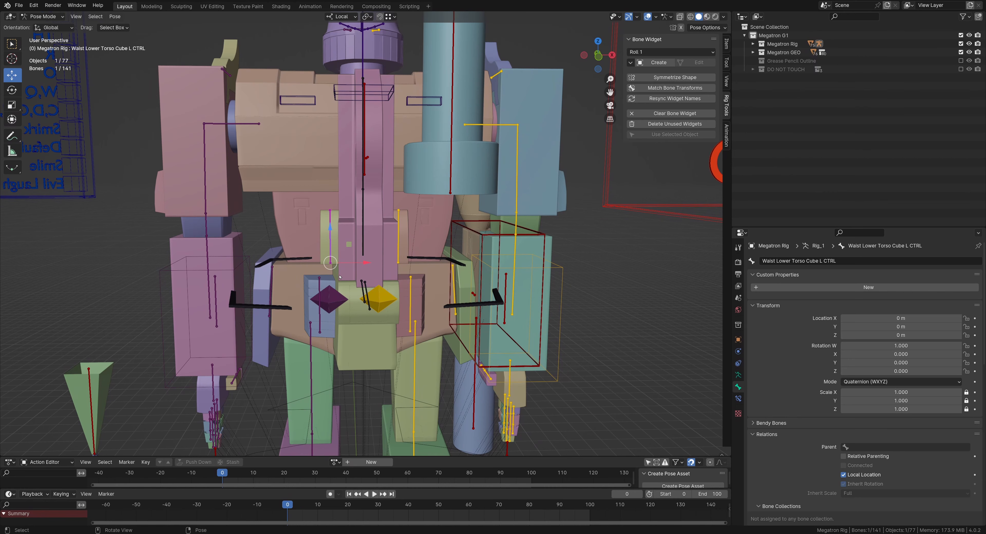
Step: Select the Waist Side Plates L control, try rotating the side plate around its local axis, and cancel the rotation
shift+middle_drag(340, 277, 434, 267)
scroll(422, 268, up, 2)
click(347, 275)
scroll(352, 273, down, 3)
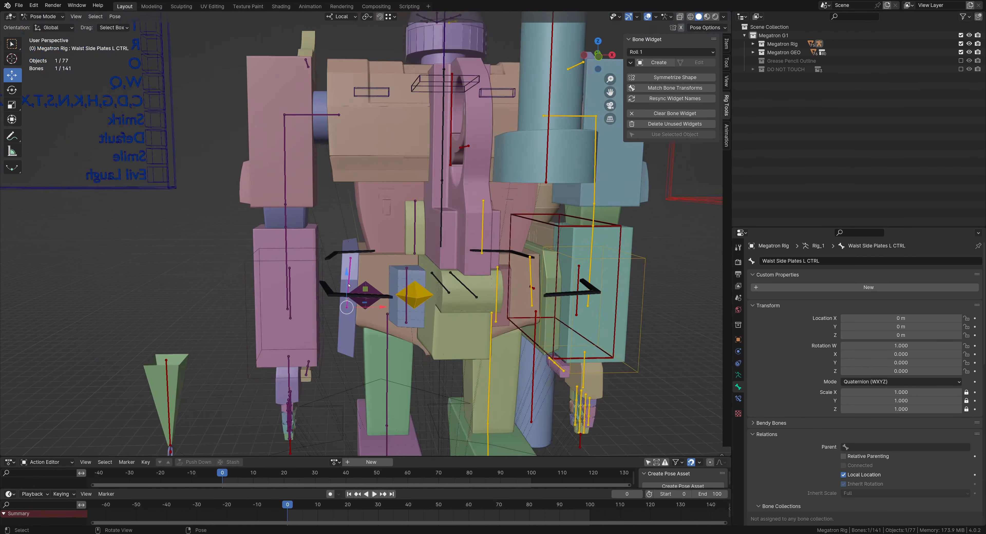
key(r)
drag(359, 271, 358, 266)
right_click(358, 268)
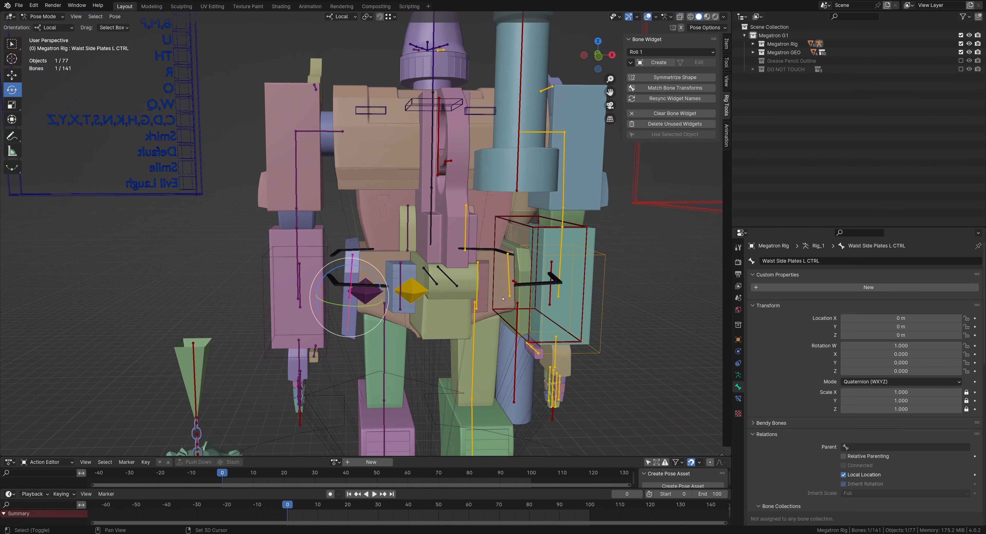
Step: Select the control on the rear centre piece of the waist, try moving it, and undo the move
scroll(405, 241, up, 3)
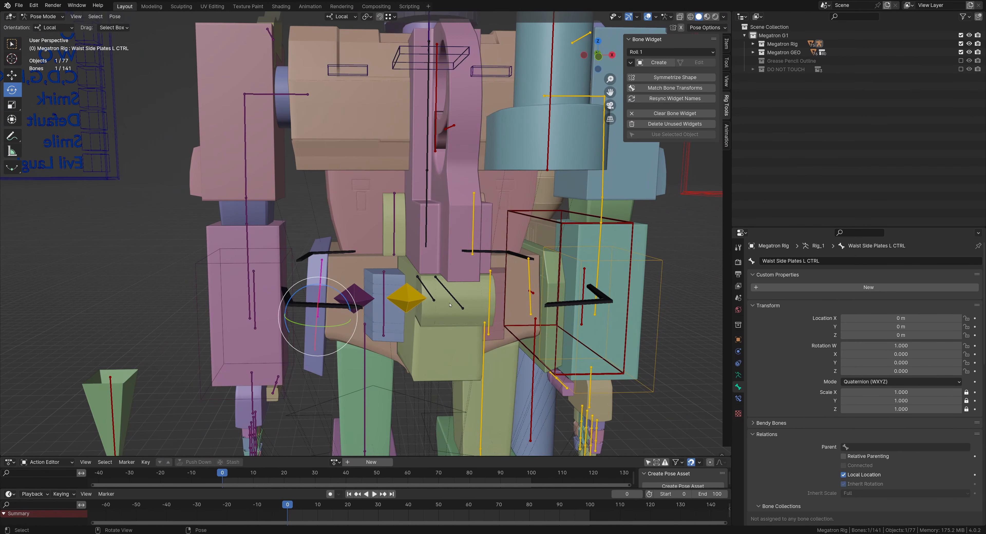
click(453, 299)
middle_drag(454, 299, 466, 292)
key(g)
drag(465, 300, 458, 303)
key(ctrl+z)
Step: Select the Energon Mace Base control, try moving the whole mace freely, and undo the move
scroll(429, 314, down, 4)
scroll(329, 344, up, 1)
middle_drag(316, 345, 491, 315)
shift+middle_drag(417, 263, 344, 217)
click(432, 254)
scroll(448, 282, up, 4)
shift+middle_drag(452, 286, 407, 265)
key(g)
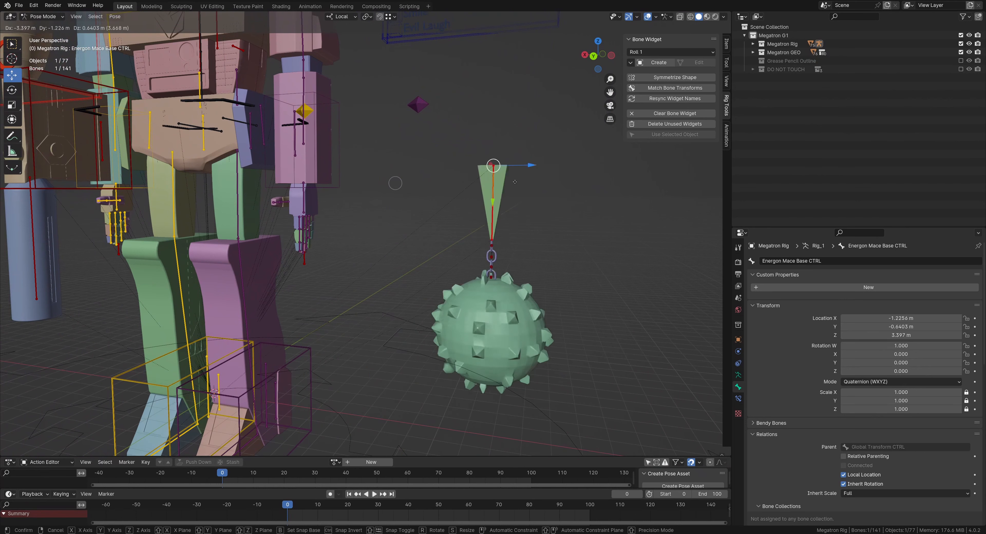
mouse_move(355, 193)
mouse_down()
mouse_move(411, 167)
mouse_move(391, 167)
mouse_move(389, 179)
mouse_up()
key(ctrl+z)
Step: Try a trackball rotation of about -6.3° and -34.4° on the mace base under Material Preview shading, and clear the rotation
key(r)
click(707, 17)
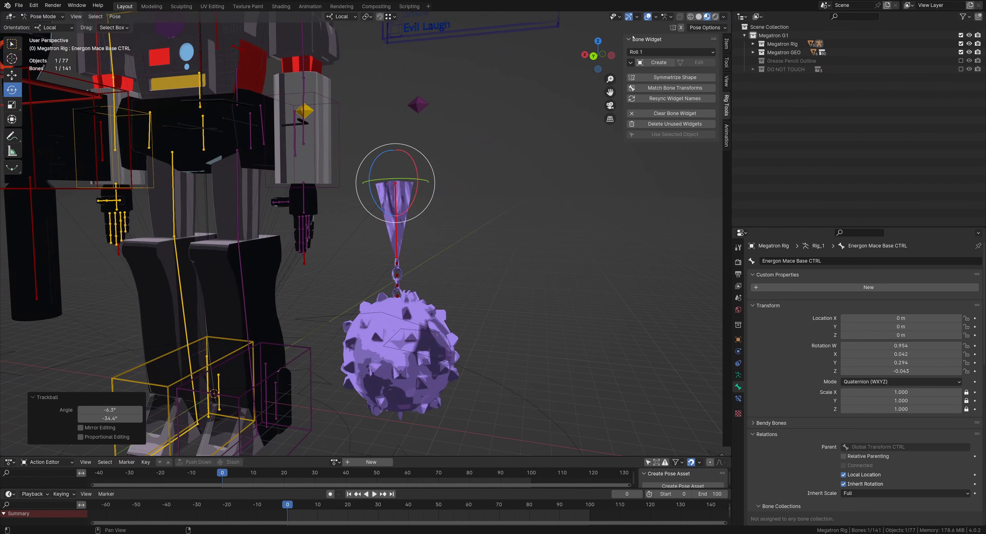
key(alt+r)
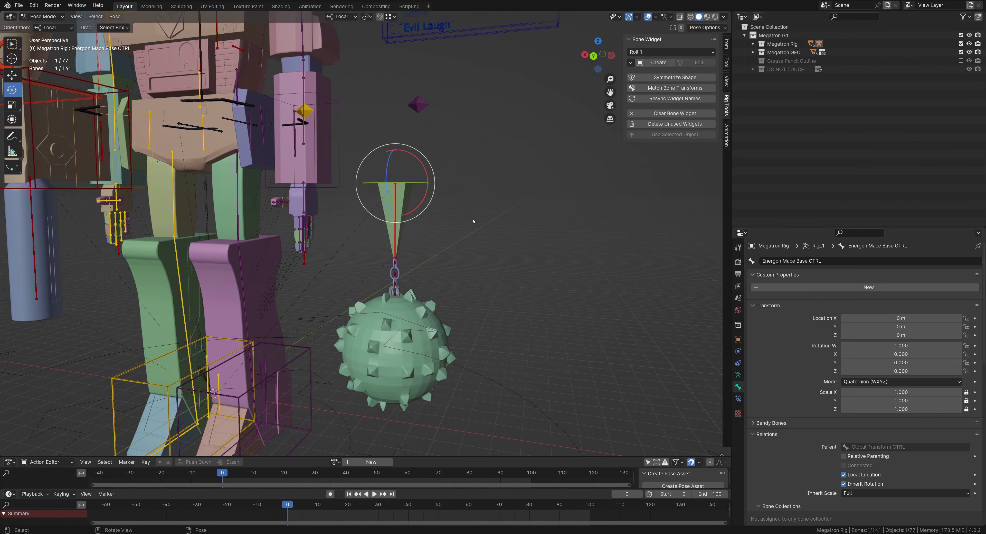
Step: Select the four Energon Mace chain point controls, try moving them together, and undo the move
scroll(472, 237, up, 3)
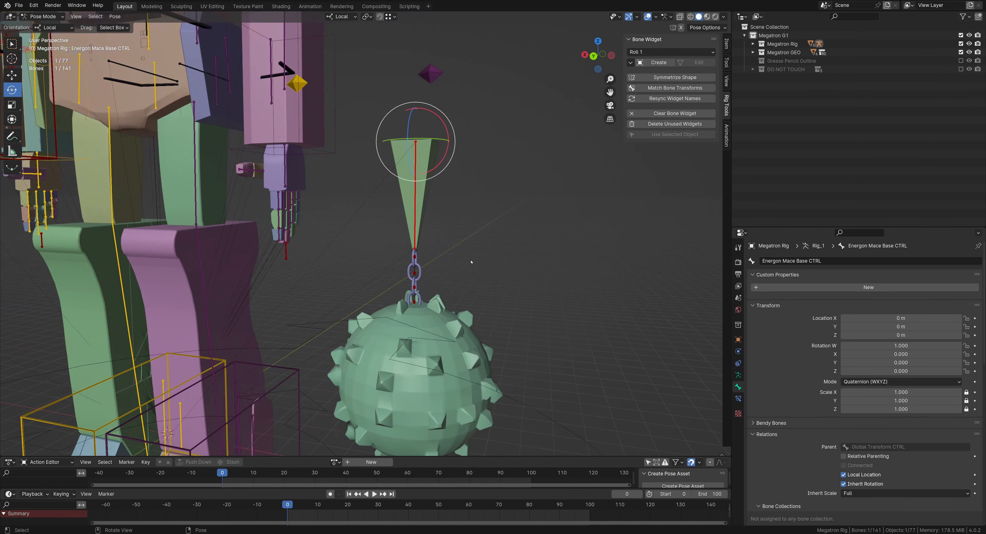
click(414, 257)
key(KP_Decimal)
scroll(387, 299, down, 6)
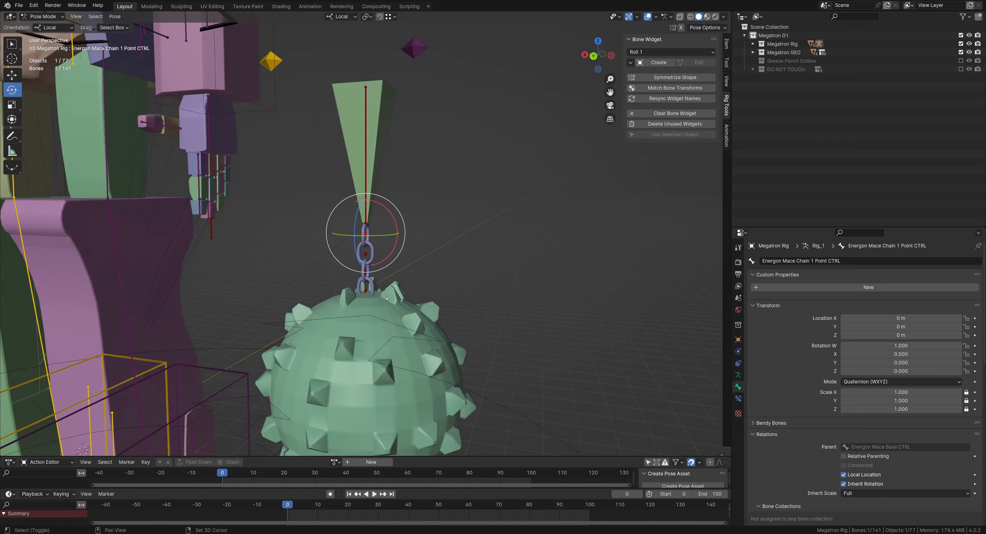
shift+middle_drag(386, 298, 376, 268)
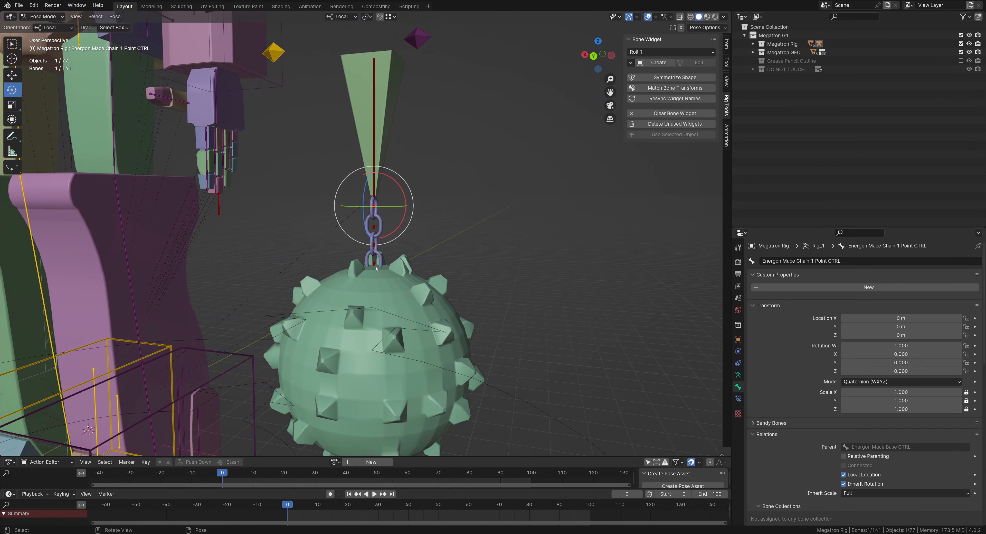
shift+click(374, 231)
scroll(374, 232, down, 3)
middle_drag(375, 231, 389, 234)
key(g)
drag(370, 238, 353, 215)
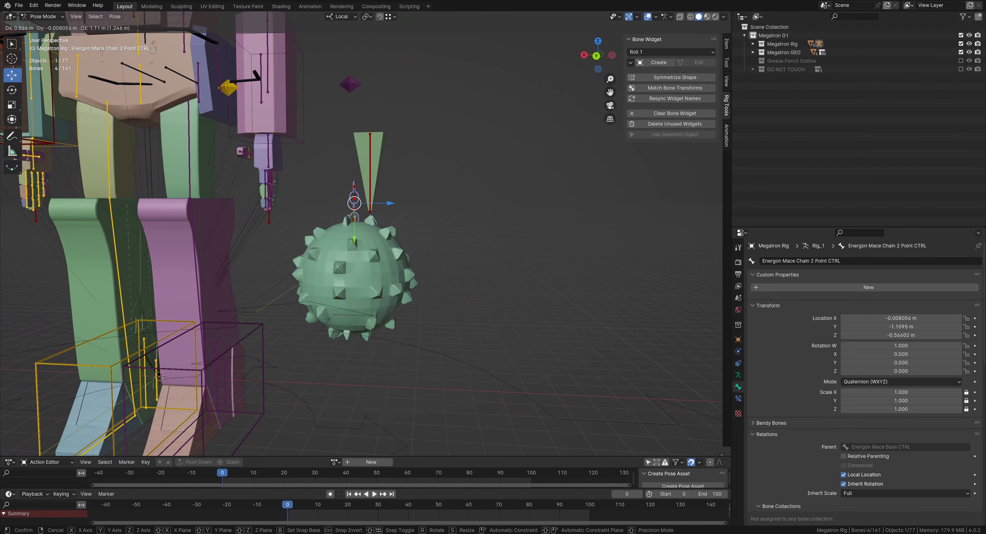
click(421, 204)
key(ctrl+z)
Step: Select the Energon Mace Chain 1 Point control, try moving the top of the chain in several directions, and undo the move
scroll(391, 195, up, 5)
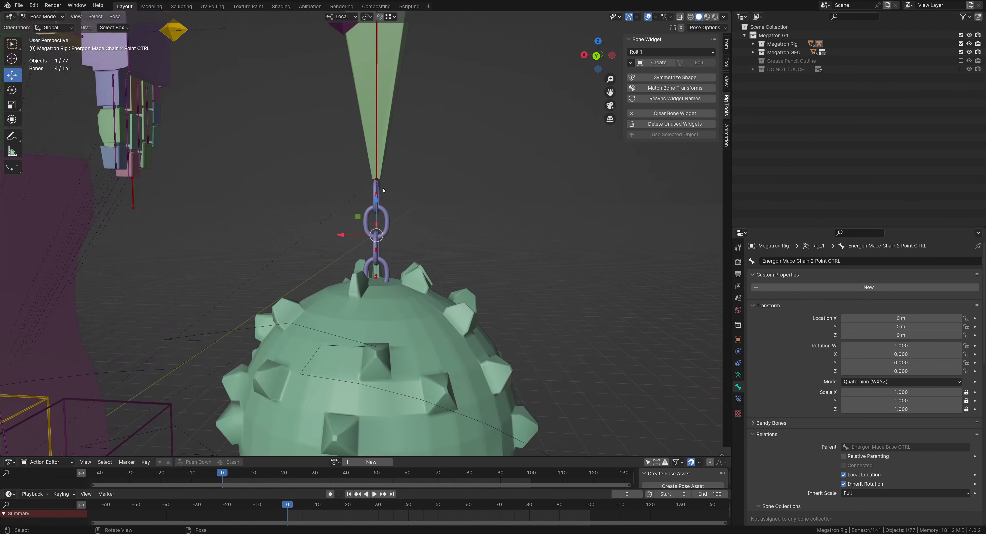
drag(378, 194, 348, 196)
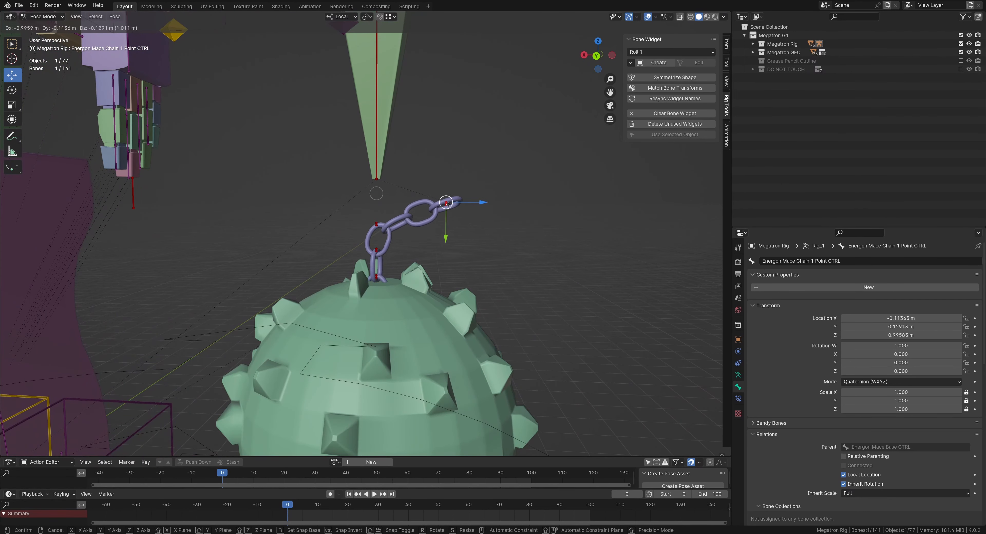
drag(398, 164, 475, 182)
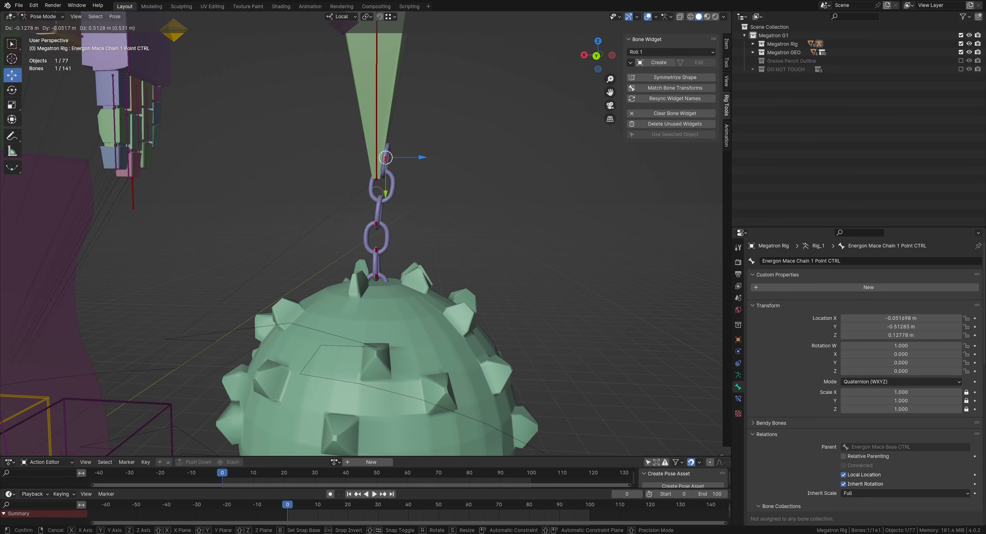
drag(384, 164, 372, 180)
key(ctrl+z)
scroll(380, 186, down, 4)
Step: Lower the Chain 4 Point control about 3 m, then move the Chain 3 Point control about -7.7 m along global X to bend the chain
click(379, 204)
shift+middle_drag(380, 225, 384, 206)
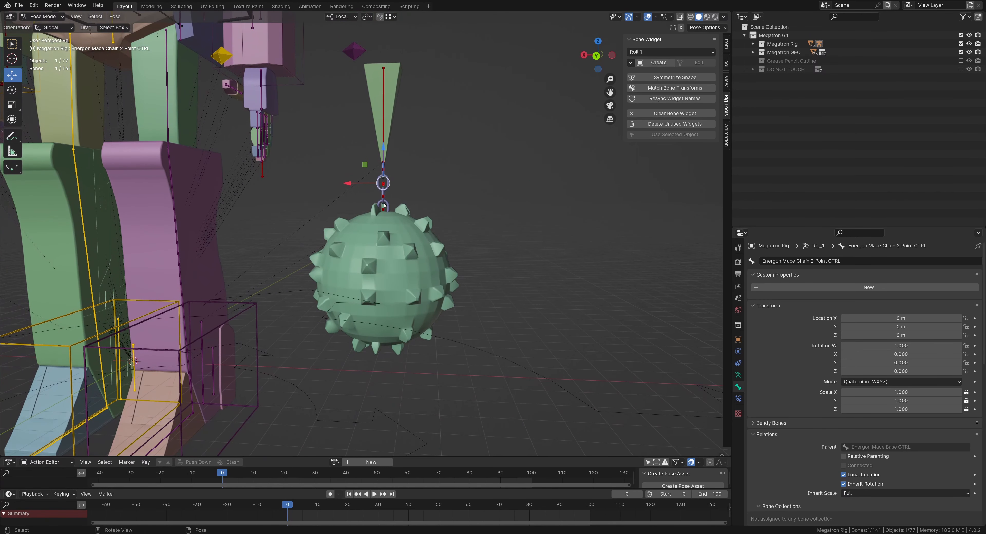
drag(382, 184, 387, 267)
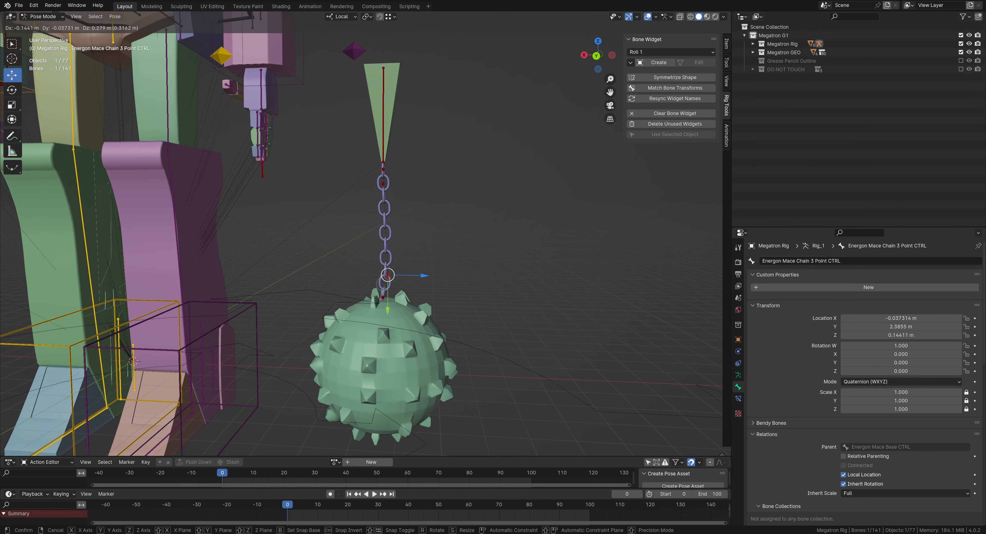
drag(520, 222, 522, 230)
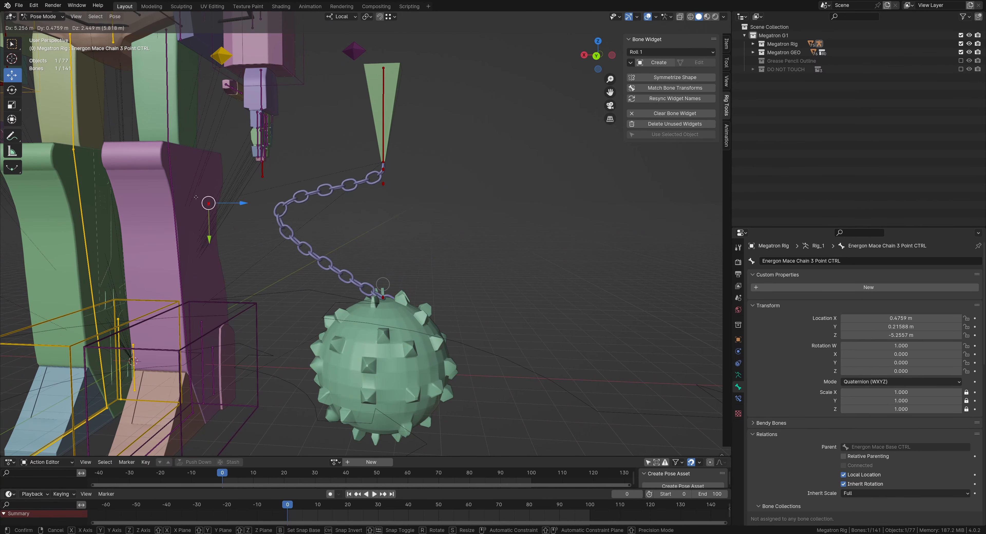
drag(196, 197, 628, 213)
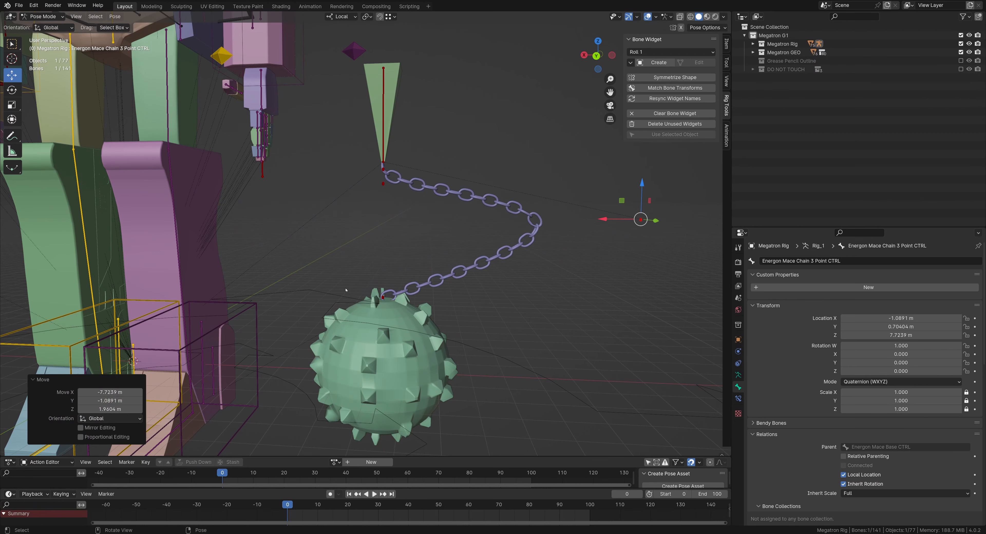
Step: Trackball-rotate the Energon Mace Chain 4 Point control by about 84.8° and 114° to turn the spiked ball
click(381, 298)
drag(382, 299, 436, 325)
key(r)
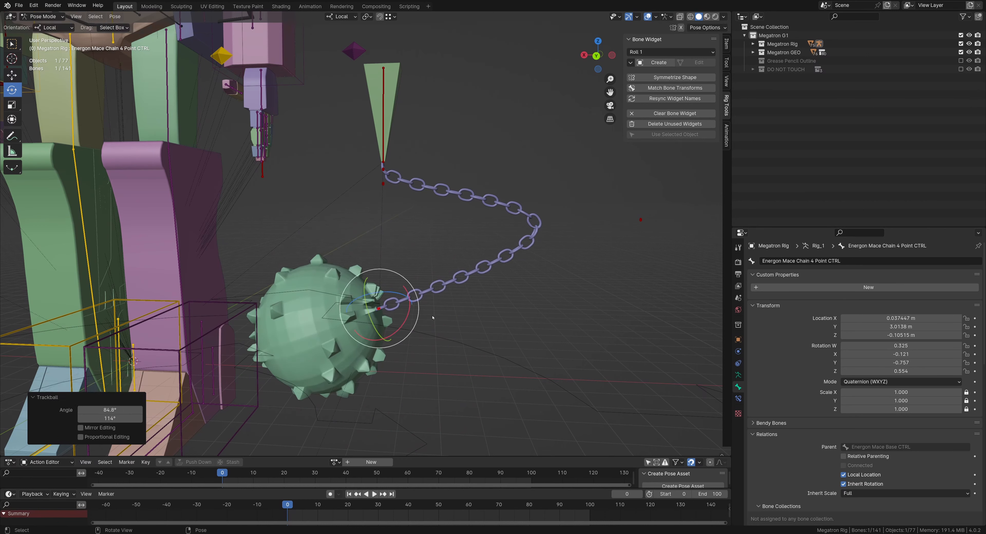
Step: Move the Energon Mace Chain 2 Point control to about 0.13, 1.68 and -0.08 m to bend the upper chain
click(385, 183)
key(w)
drag(385, 184, 392, 190)
drag(508, 186, 401, 227)
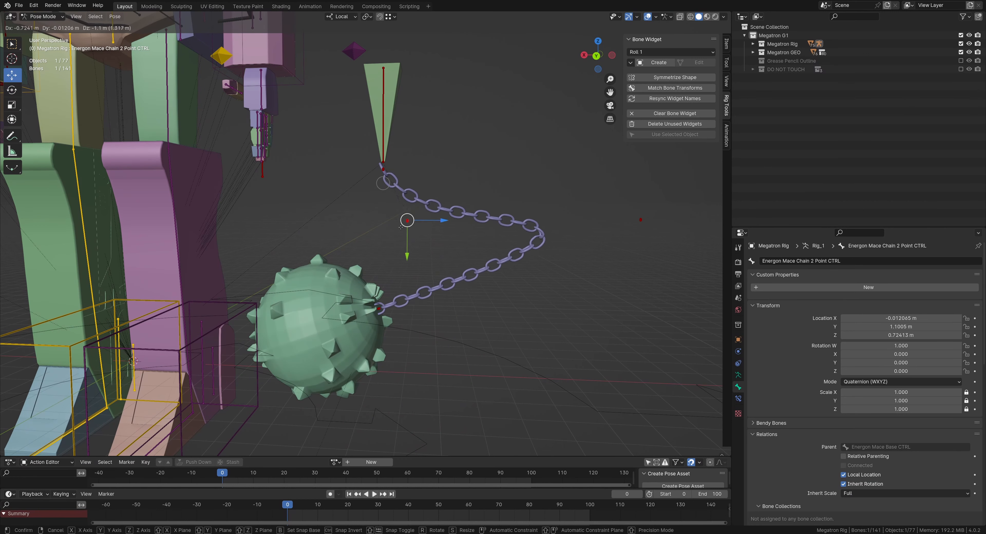
drag(279, 209, 408, 232)
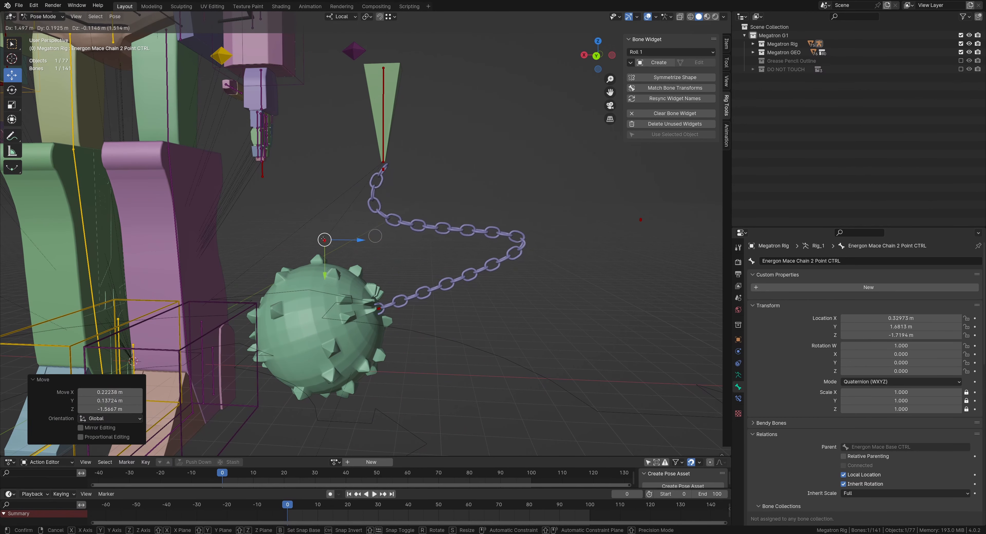
drag(406, 240, 368, 238)
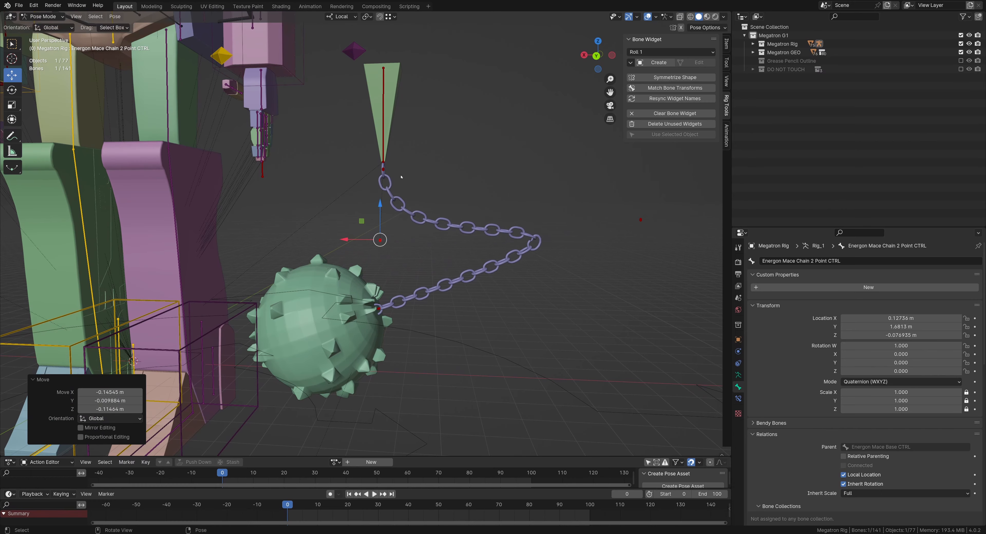
drag(383, 172, 382, 173)
Step: Select the Knee IK L control, try moving it freely, and cancel the move
scroll(383, 172, down, 5)
shift+middle_drag(318, 191, 369, 220)
shift+middle_drag(368, 220, 299, 170)
click(336, 360)
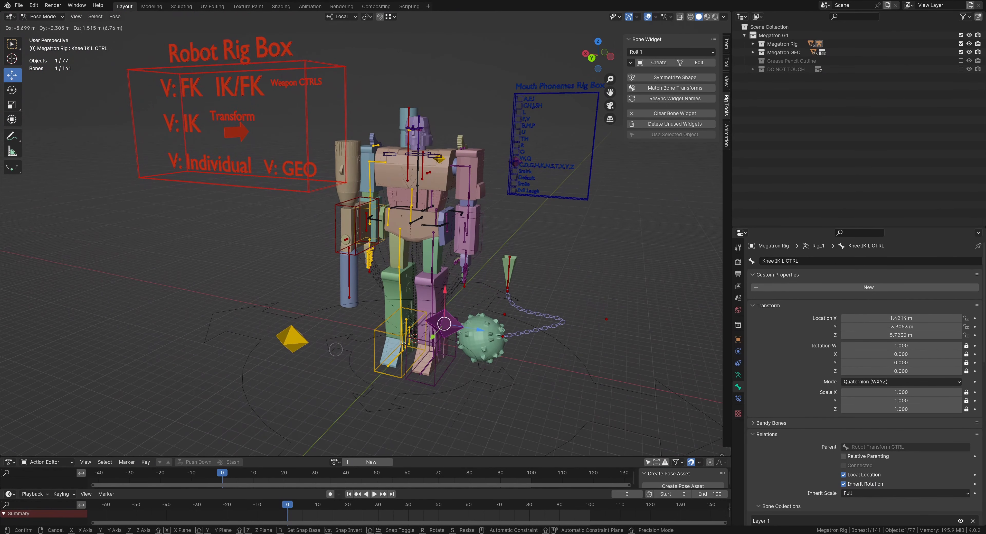
Step: Select the IK FK Switch control on the robot rig box and switch both arms and both legs to IK
click(241, 87)
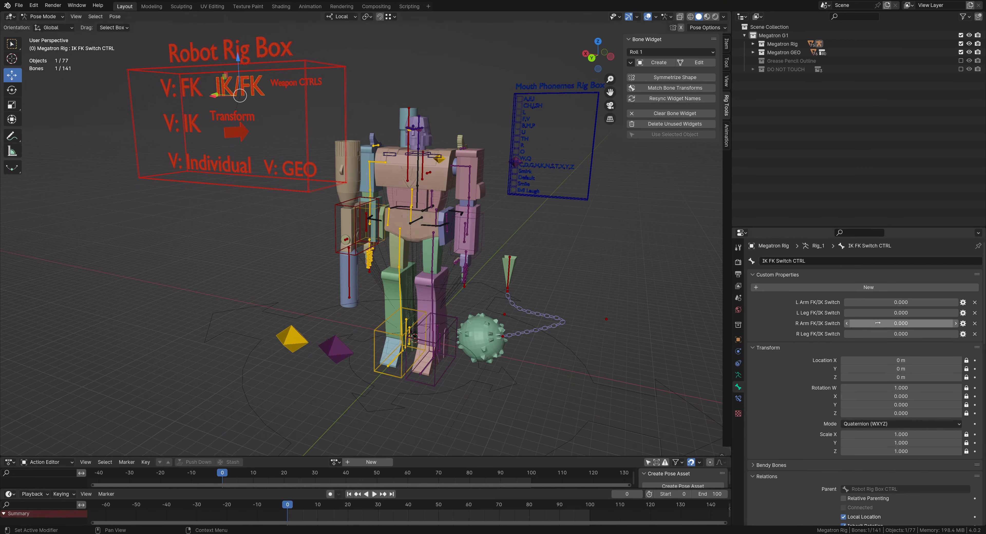
drag(875, 303, 942, 333)
Step: Move the Knee IK L control sideways to turn the left knee, then select and rotate the Foot IK L control
drag(336, 349, 451, 375)
click(443, 377)
key(r)
Step: Select the Elbow IK L control and try moving it about -11 m in X, -1.3 m in Y and -1.2 m in Z
shift+middle_drag(470, 249, 451, 324)
click(439, 197)
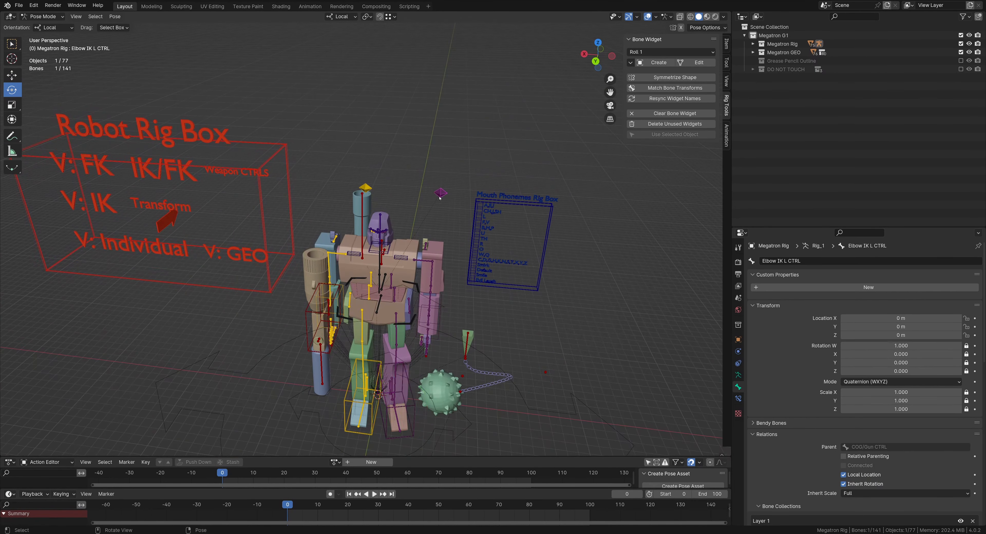
scroll(439, 197, up, 2)
key(g)
drag(463, 180, 579, 194)
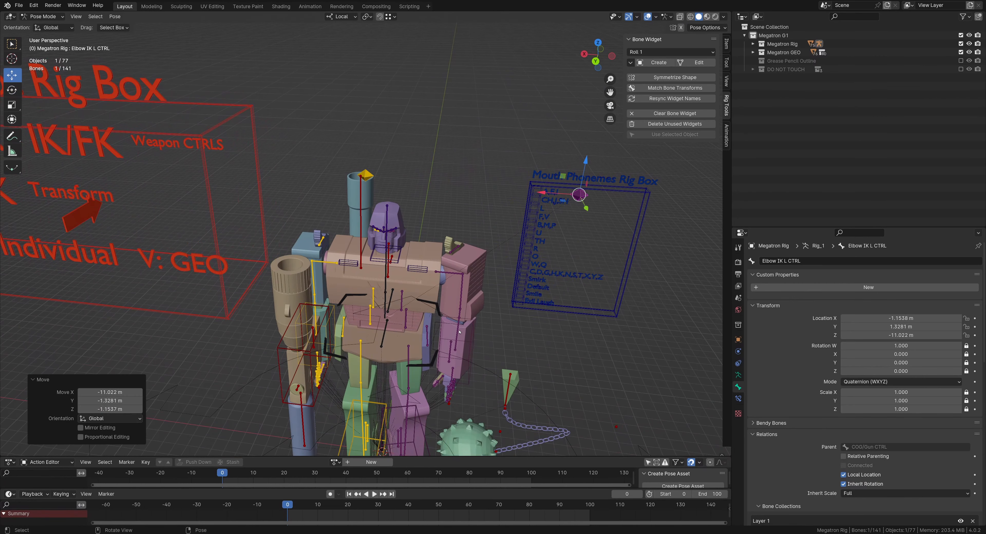
Step: Select the IK Hand L control, try moving the left hand, and undo the recent hand, elbow and foot changes
click(466, 346)
middle_drag(466, 346, 481, 343)
drag(449, 320, 461, 308)
scroll(454, 280, down, 4)
scroll(454, 280, up, 3)
key(ctrl+z)
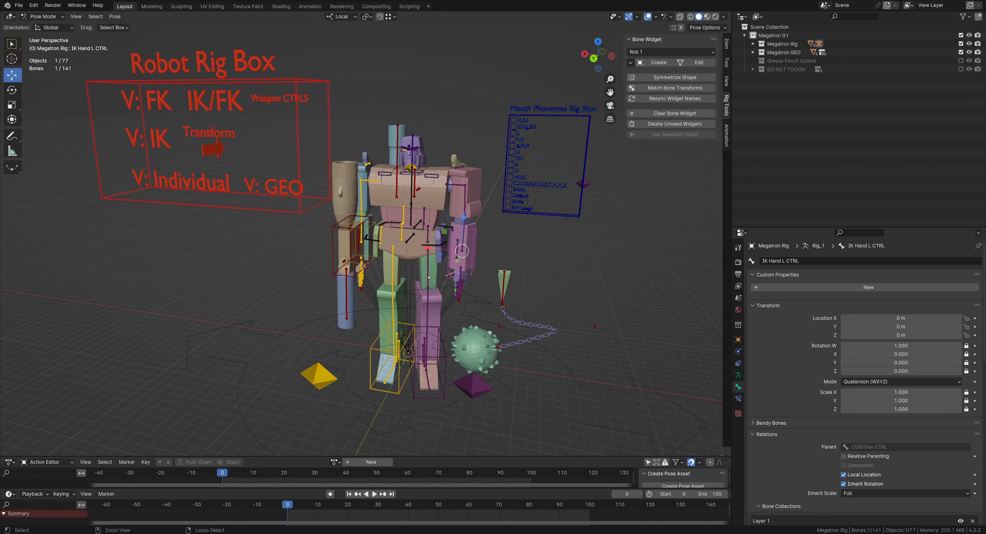
key(ctrl+z)
key(ctrl+z)
scroll(441, 278, down, 4)
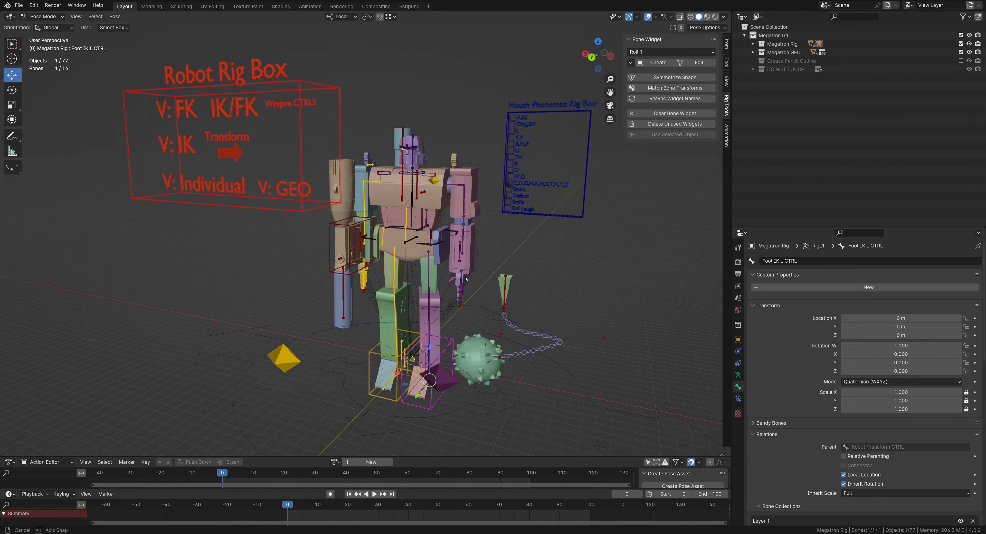
Step: Try moving the camera of the Grease Pencil Outline collection freely and undo the move
scroll(431, 276, up, 3)
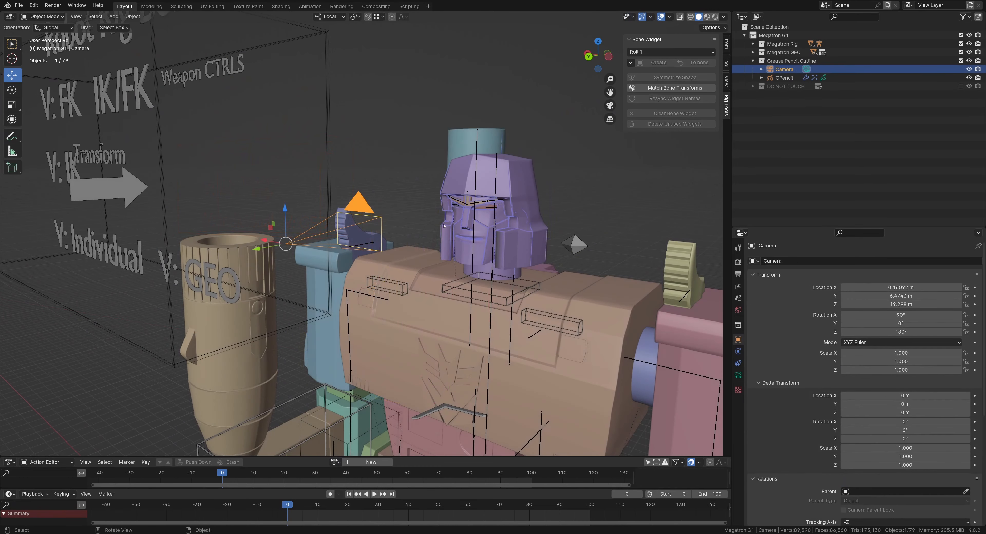
scroll(429, 233, down, 3)
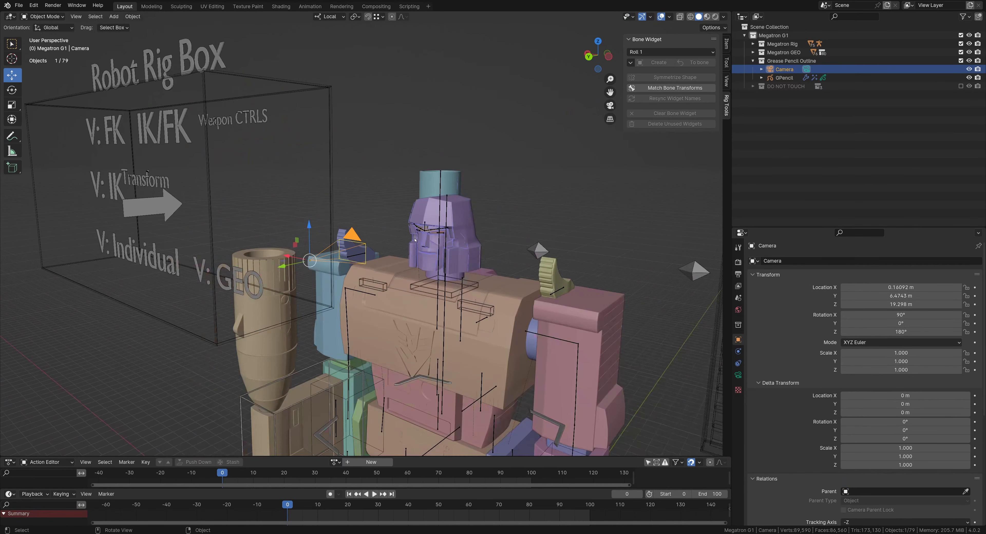
middle_drag(411, 227, 697, 374)
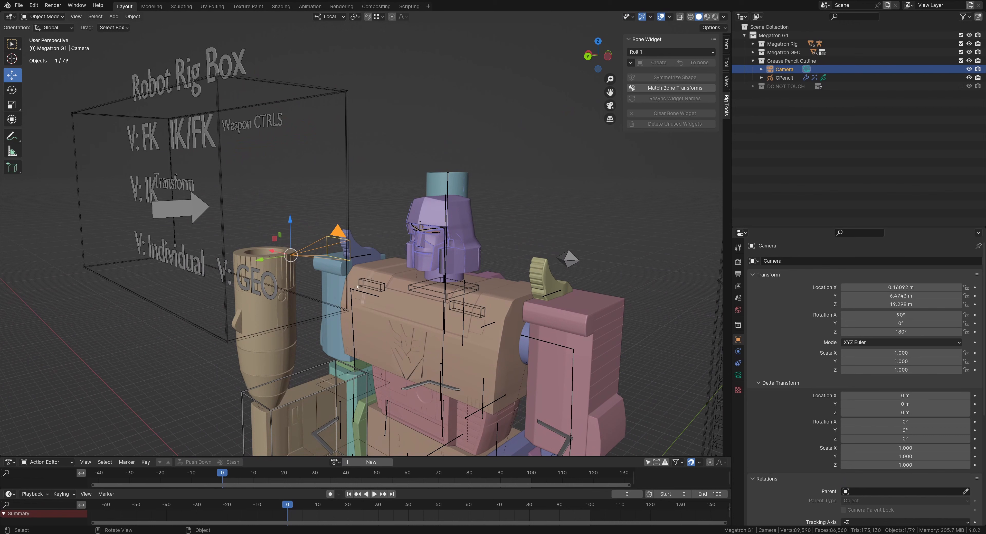
mouse_move(291, 256)
mouse_down()
mouse_move(286, 334)
mouse_move(385, 314)
mouse_move(313, 249)
mouse_move(302, 206)
mouse_move(226, 233)
mouse_move(77, 260)
mouse_move(141, 311)
mouse_move(253, 301)
mouse_move(260, 226)
mouse_move(306, 241)
mouse_move(367, 311)
mouse_move(326, 274)
mouse_move(239, 248)
mouse_move(238, 265)
mouse_move(276, 250)
mouse_up()
key(ctrl+z)
scroll(398, 249, up, 1)
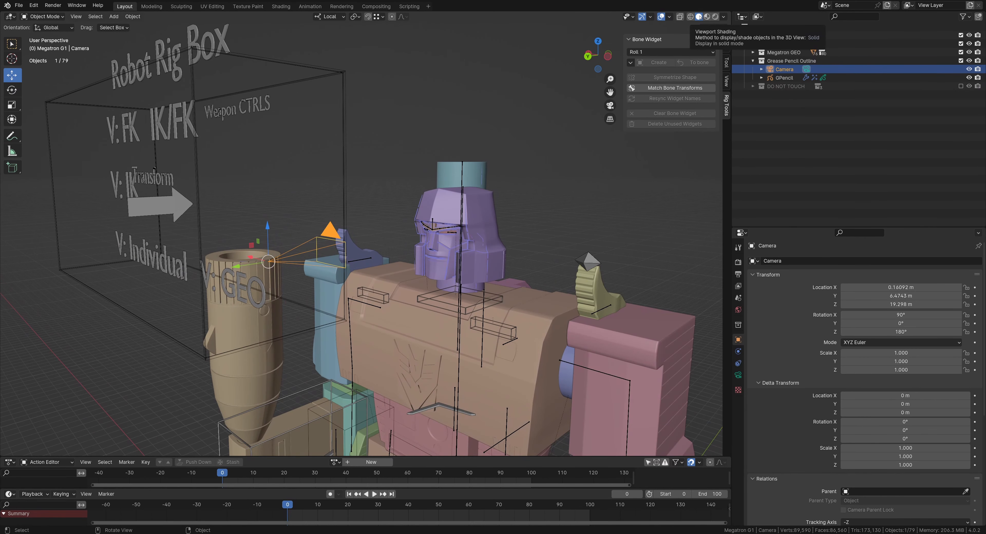
Step: Switch the viewport to Material Preview shading, examine the outlined face through the camera, and leave the camera view
click(707, 16)
mouse_move(470, 228)
shift+middle_down()
mouse_move(401, 219)
mouse_move(430, 254)
mouse_move(231, 292)
shift+middle_up()
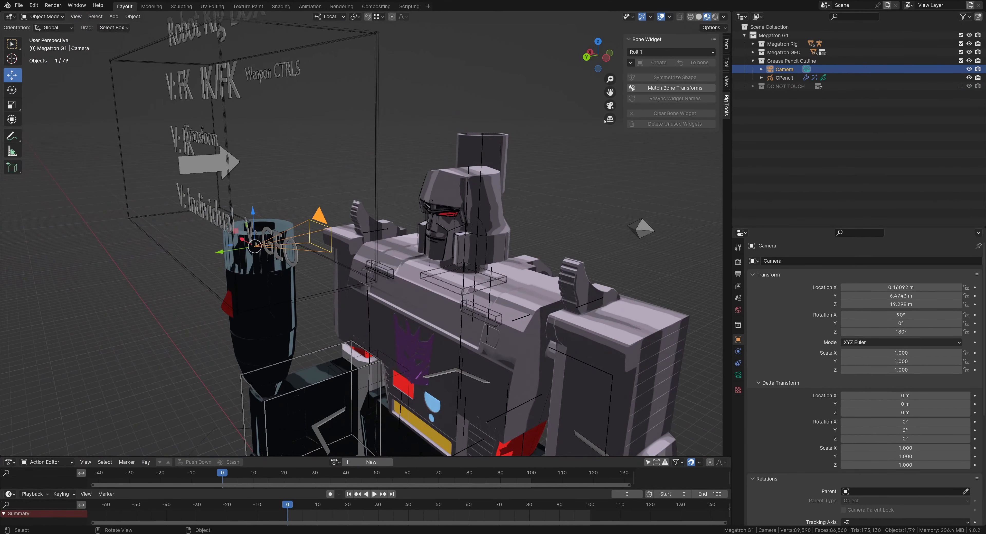
click(610, 106)
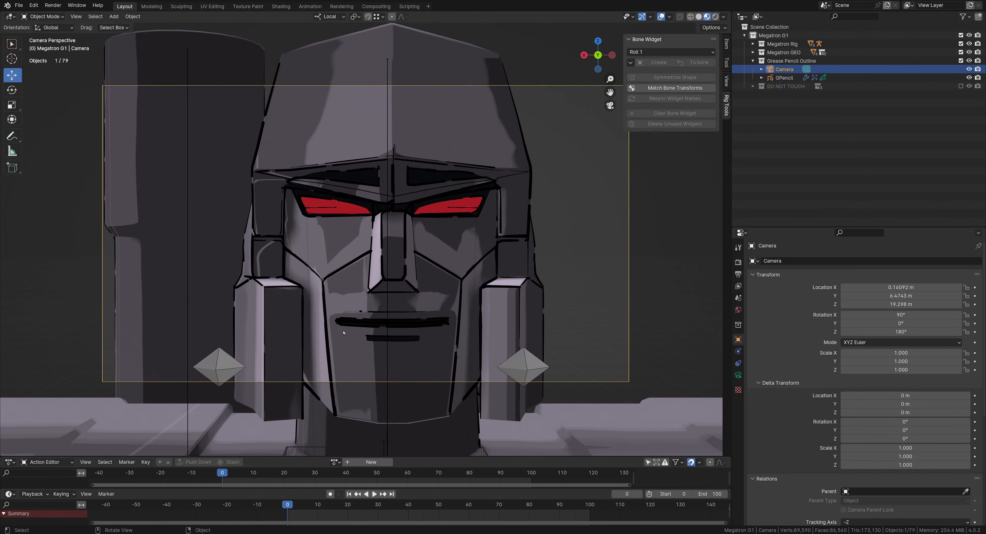
click(610, 105)
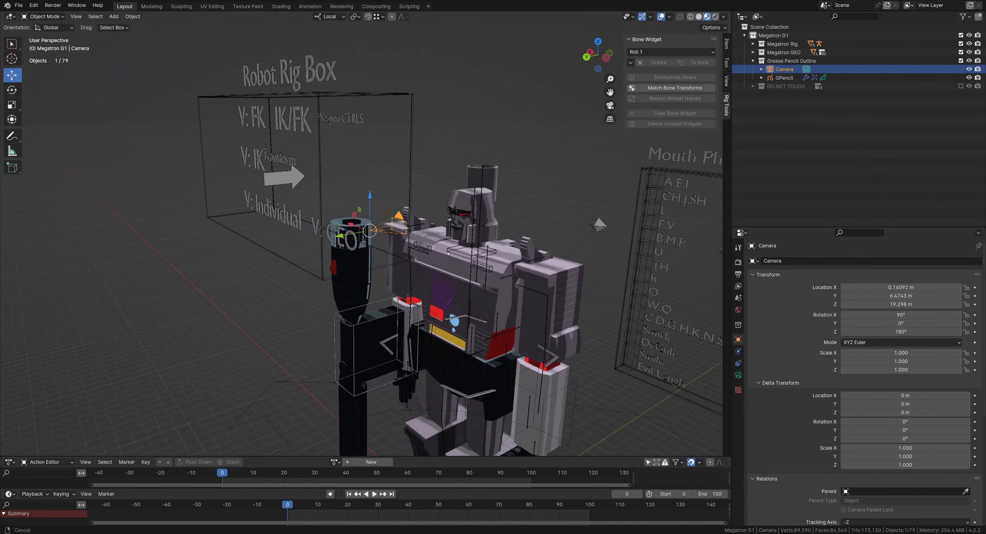
Step: Move the camera about 1.69 m along the global Y axis, away from the face
key(g)
key(y)
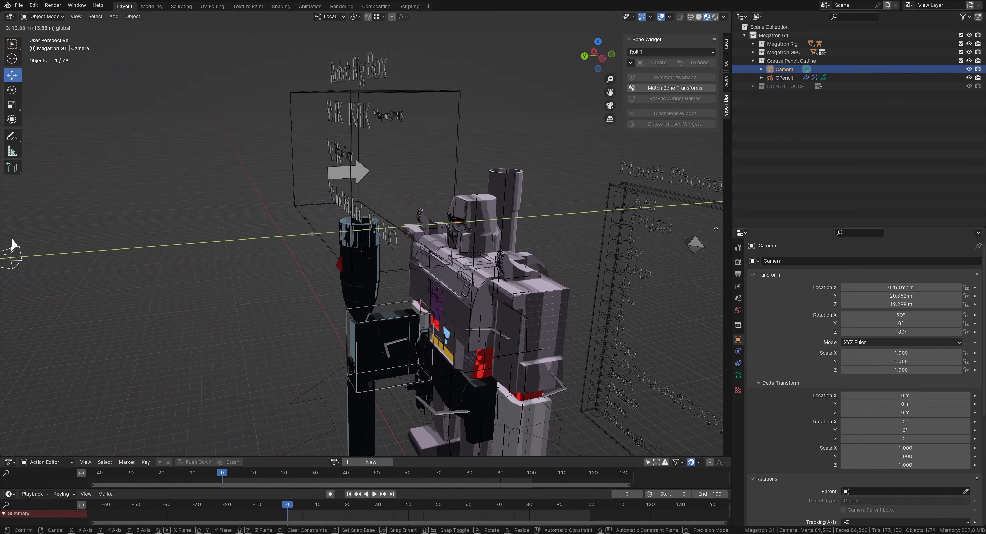
click(303, 222)
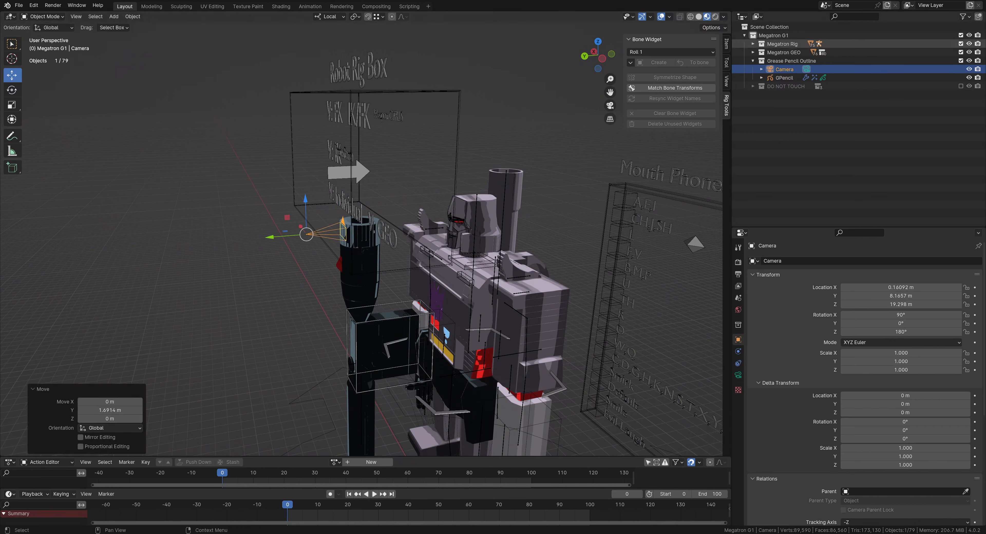
Step: Select the GPencil object, show its Line Art modifier settings, and view the outline through the camera
click(790, 79)
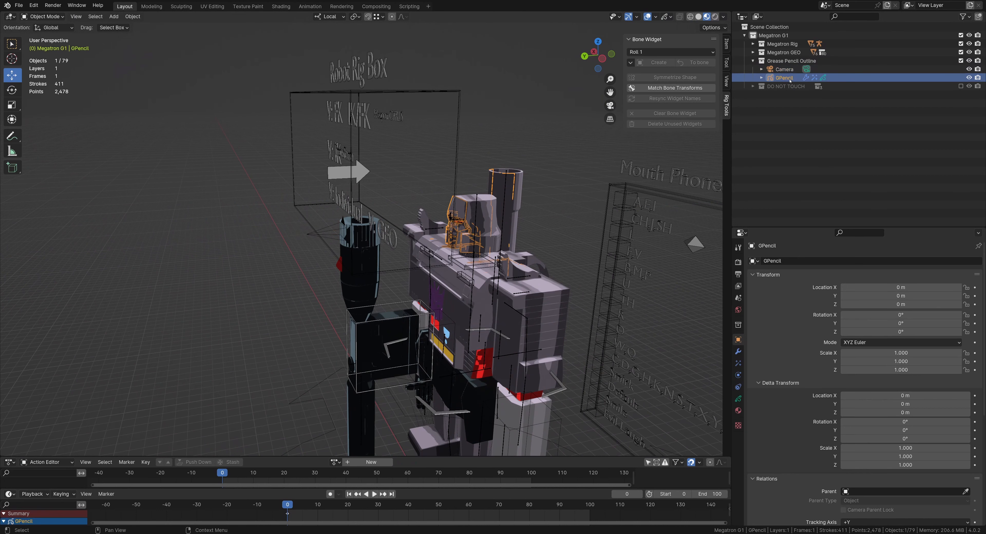
click(738, 352)
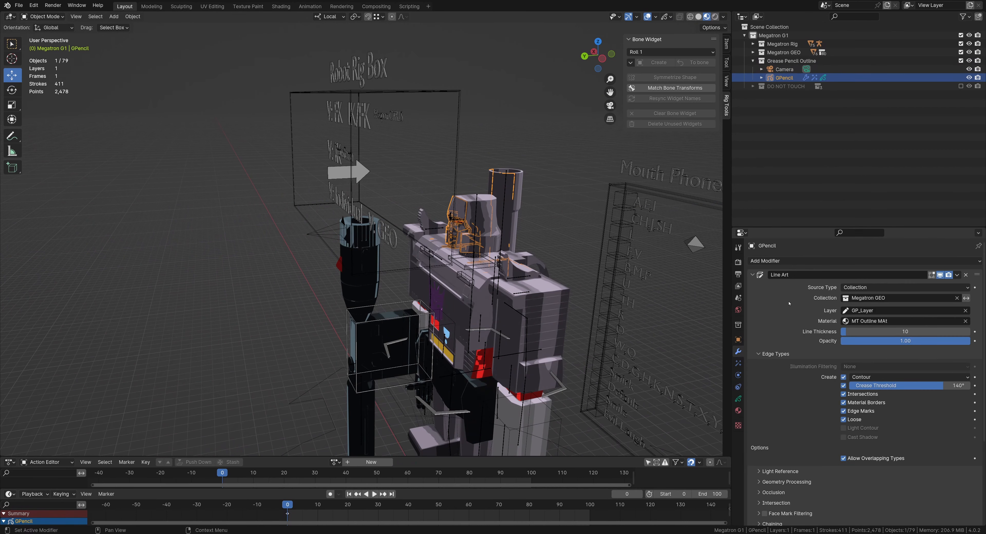
click(611, 107)
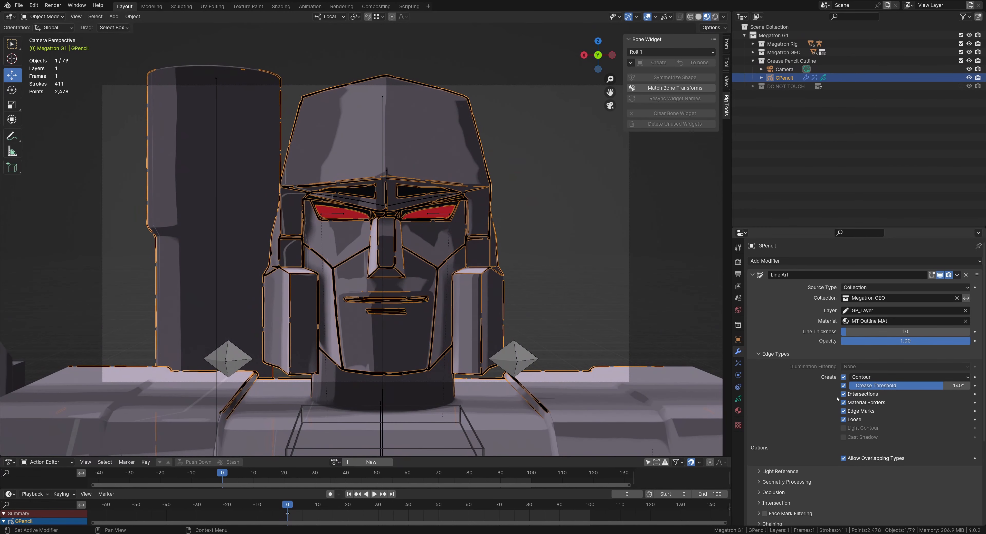
Step: Try adjusting the Line Art modifier's line thickness and collapse its Edge Types settings
drag(906, 332, 907, 331)
scroll(847, 360, down, 1)
scroll(847, 359, down, 2)
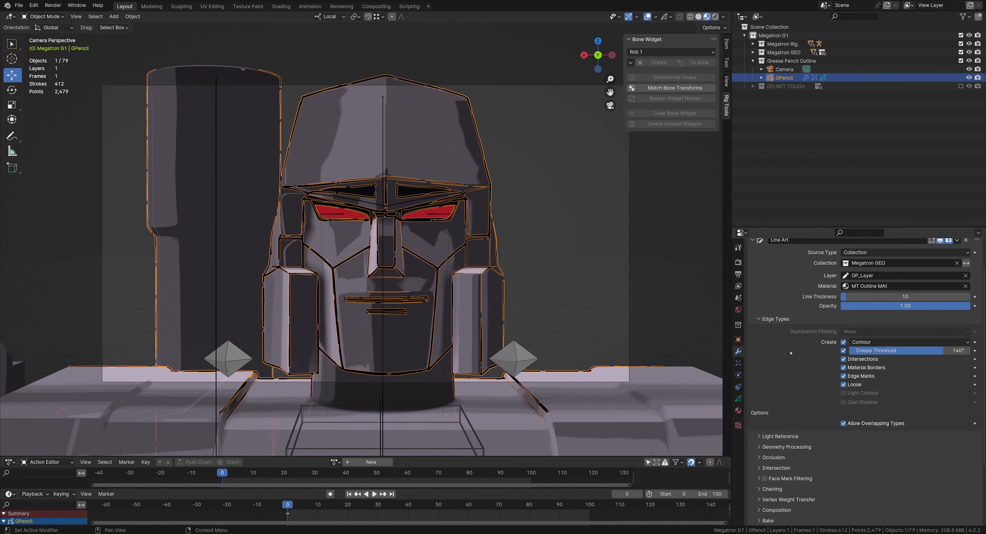
click(772, 310)
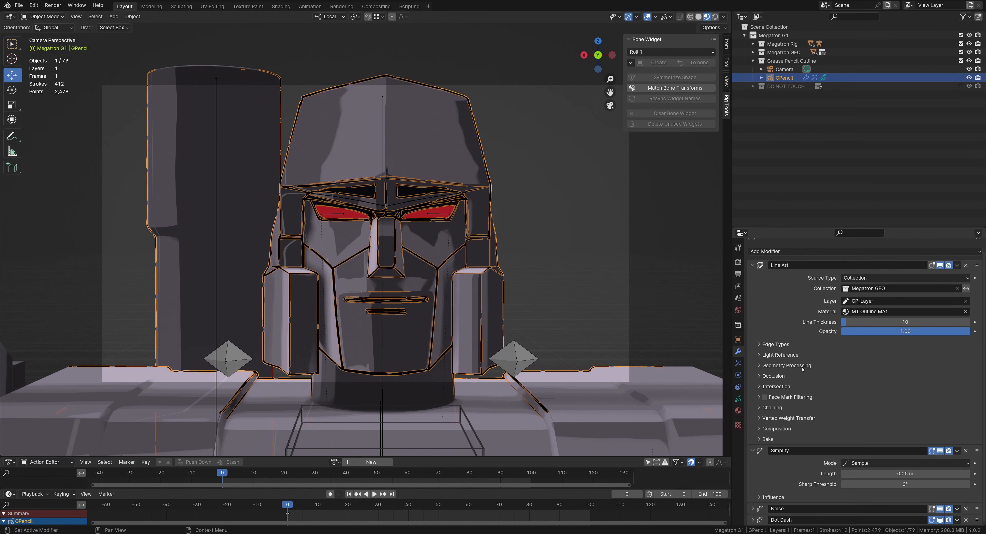
Step: Collapse the Simplify modifier's settings and view the deselected outline from outside the camera
click(777, 450)
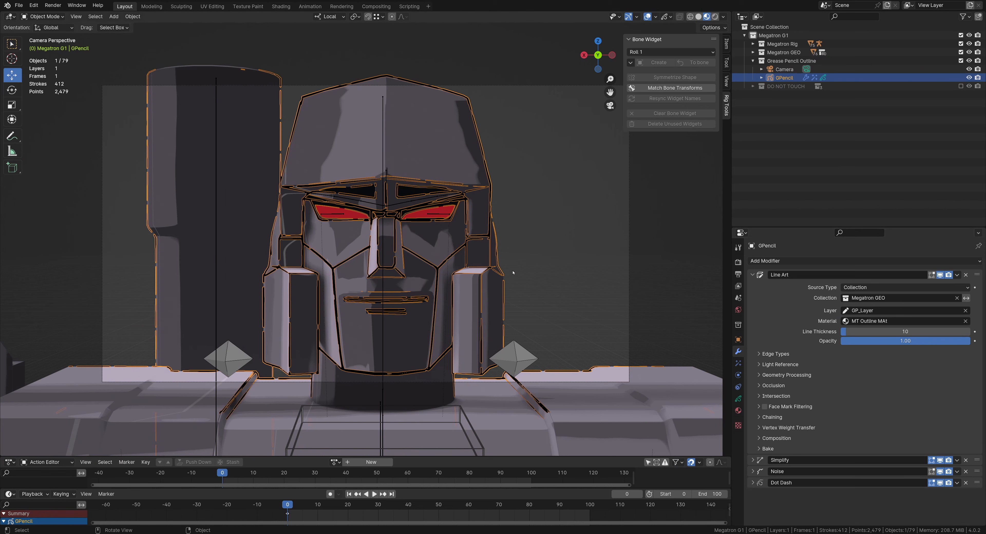
click(651, 267)
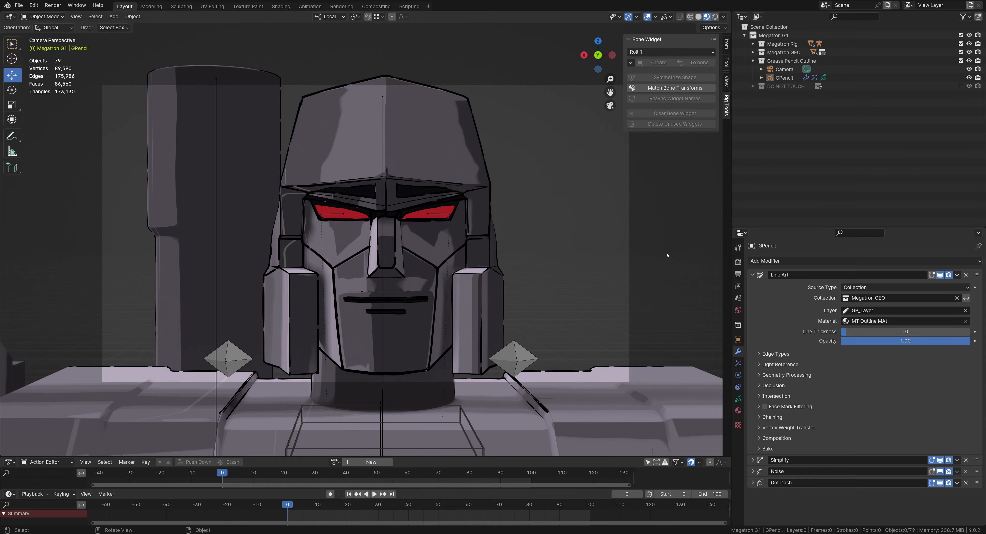
middle_drag(628, 259, 439, 258)
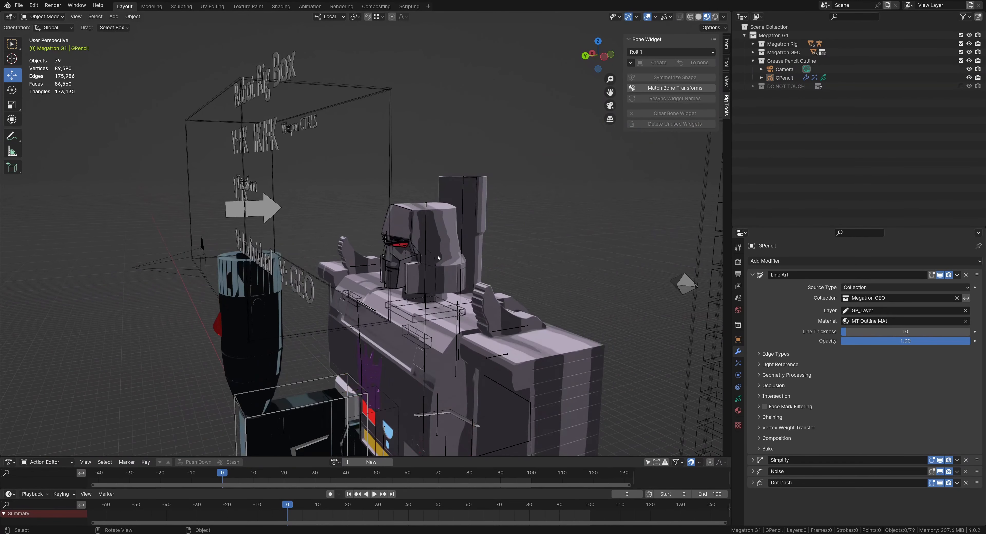
Step: Select the GPencil object and review its stroke data, including the layer and onion skinning settings
click(789, 78)
click(738, 399)
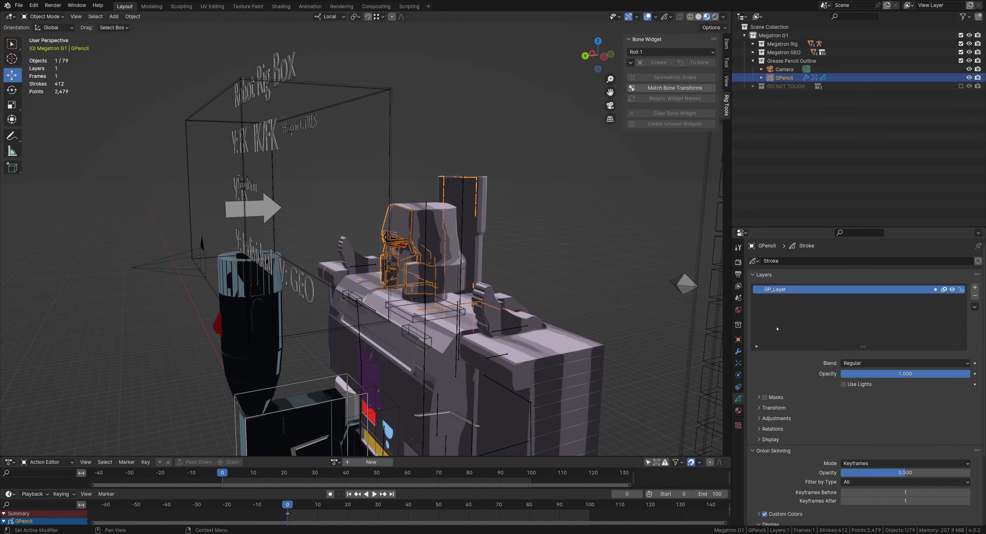
scroll(855, 320, down, 2)
scroll(855, 320, up, 2)
scroll(861, 356, down, 4)
Step: Show the settings of the MT Outline MAt material and examine the outlined head beside the Robot Rig Box
click(738, 410)
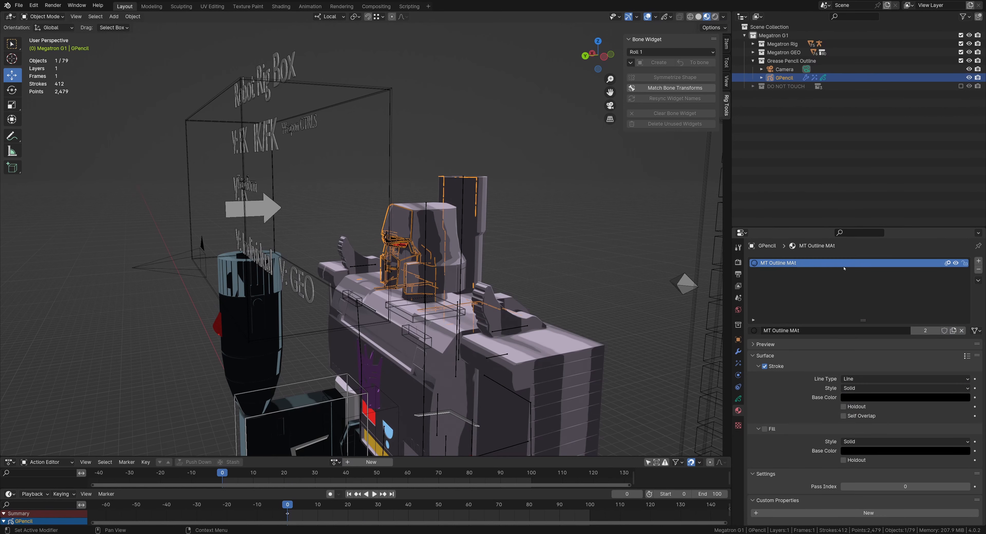
scroll(549, 249, up, 1)
middle_drag(549, 249, 564, 240)
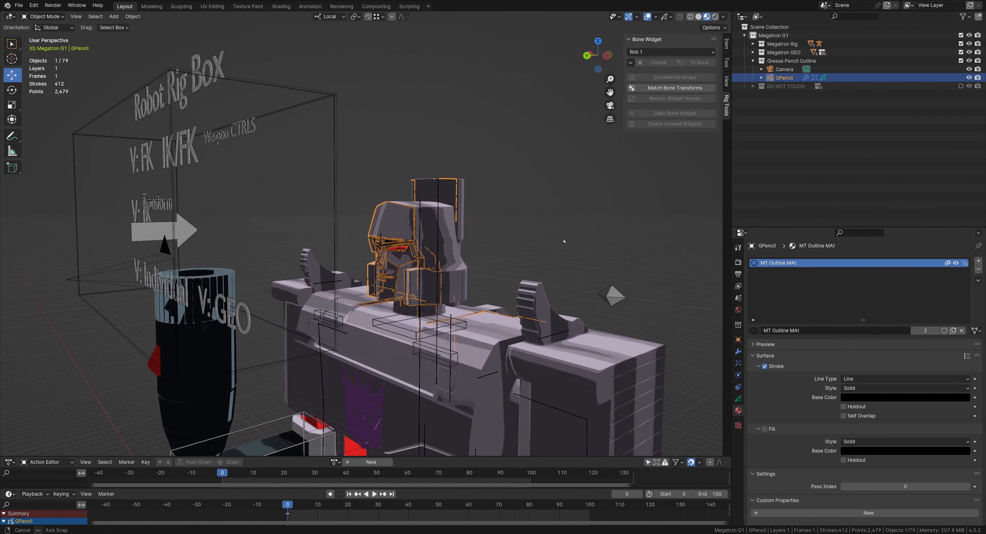
shift+middle_drag(179, 241, 243, 227)
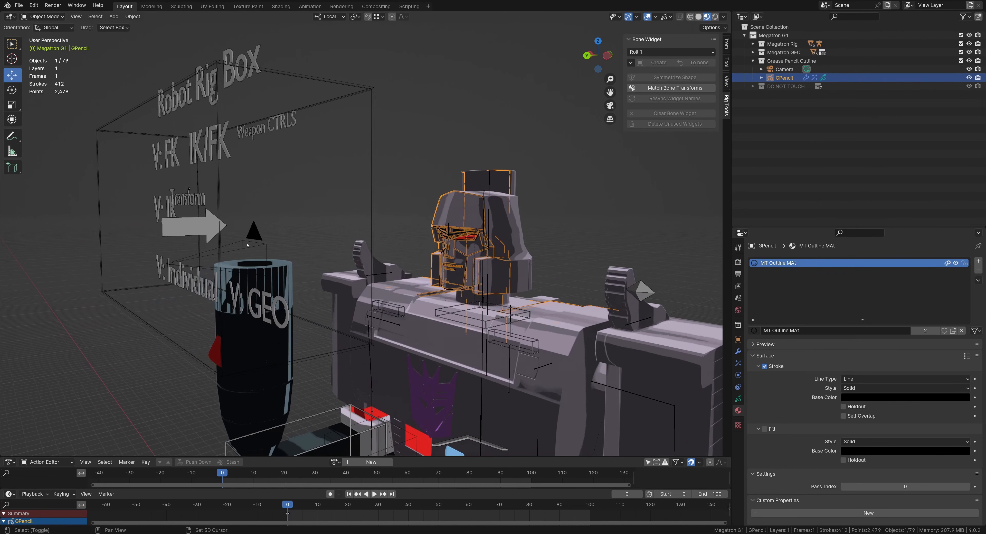
shift+middle_drag(599, 144, 585, 158)
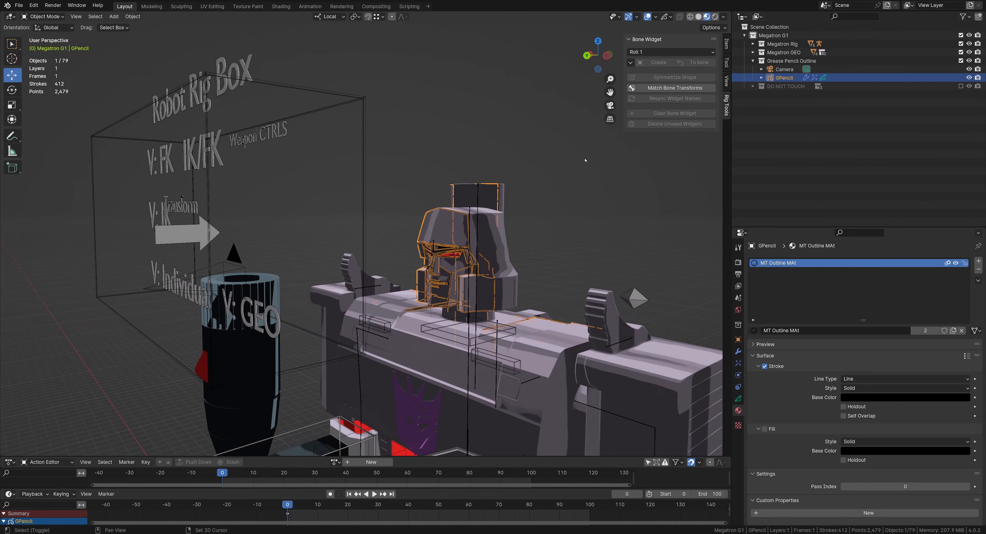
Step: Collapse the Grease Pencil Outline collection and exclude it from the view layer
click(753, 61)
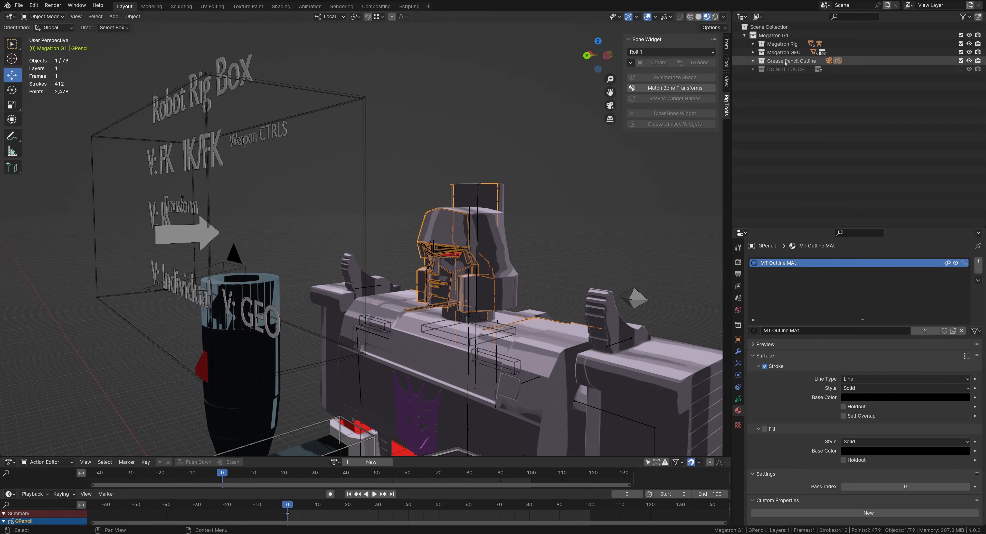
click(960, 61)
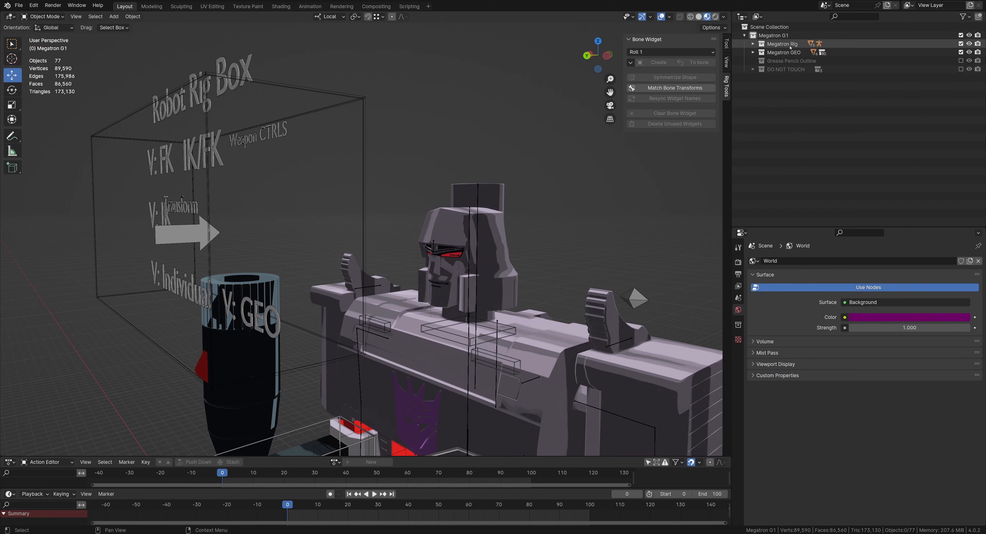
Step: Examine the contents of the Megatron Rig and Megatron GEO collections in the outliner, collapsing each one again
click(753, 44)
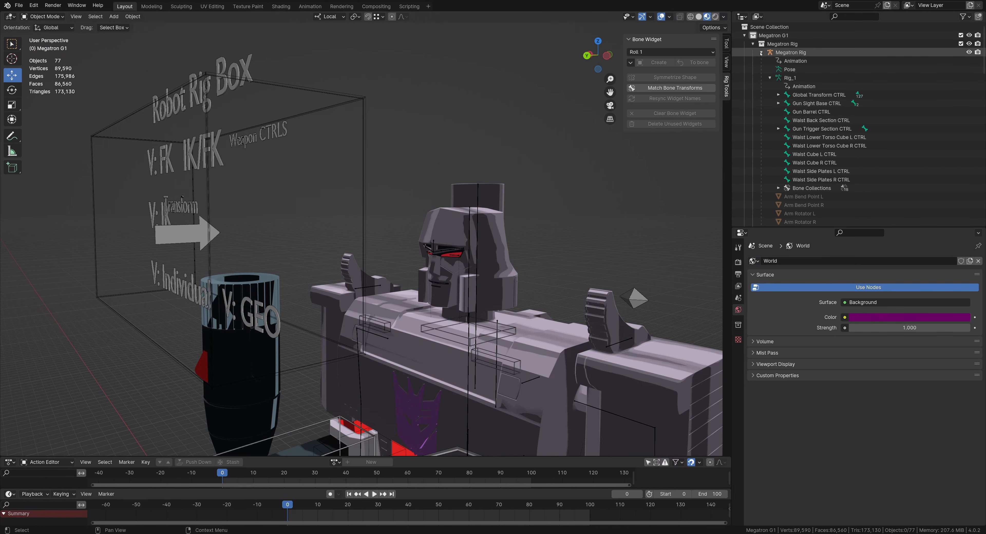
click(753, 43)
click(752, 52)
scroll(823, 155, down, 3)
scroll(823, 153, up, 4)
scroll(784, 89, down, 2)
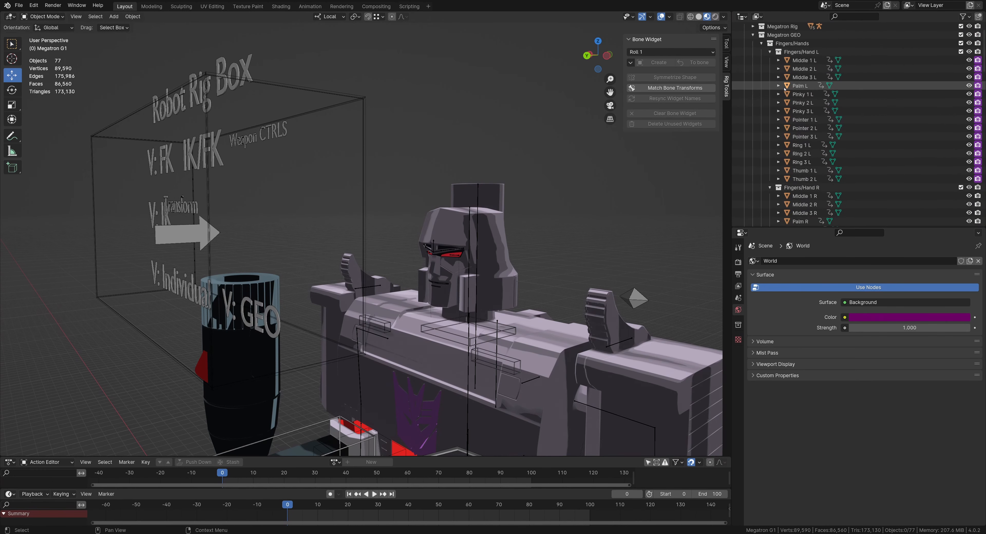
scroll(785, 89, down, 2)
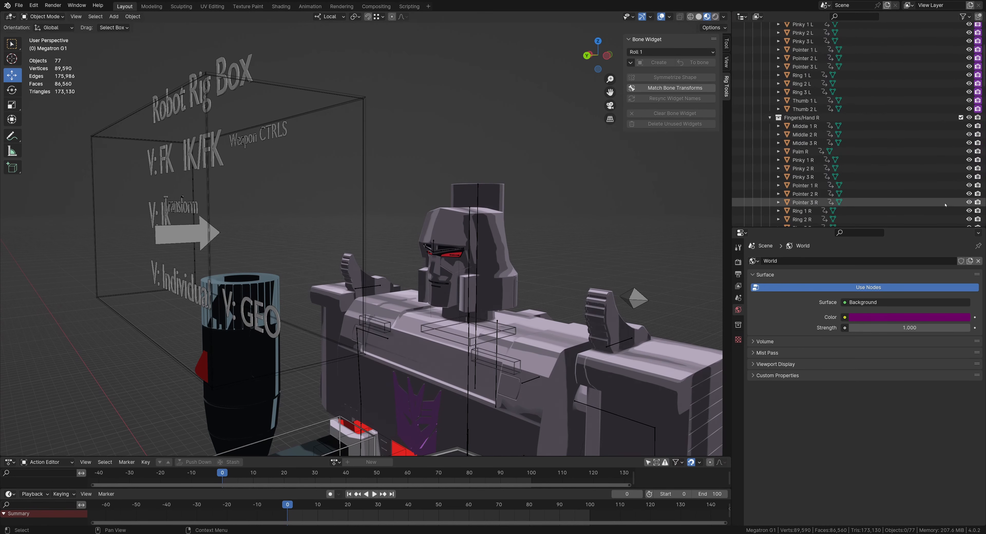
scroll(769, 73, up, 5)
click(762, 61)
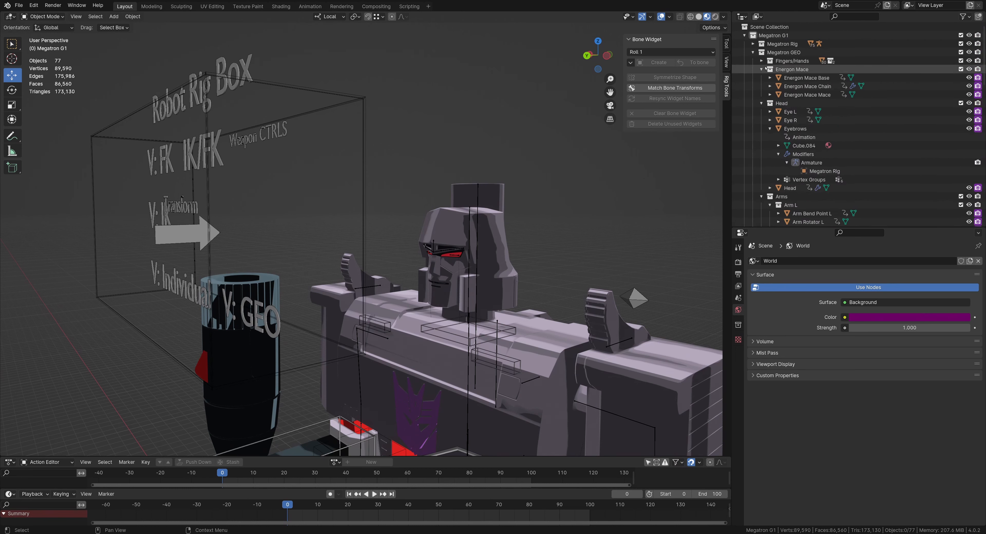
click(753, 52)
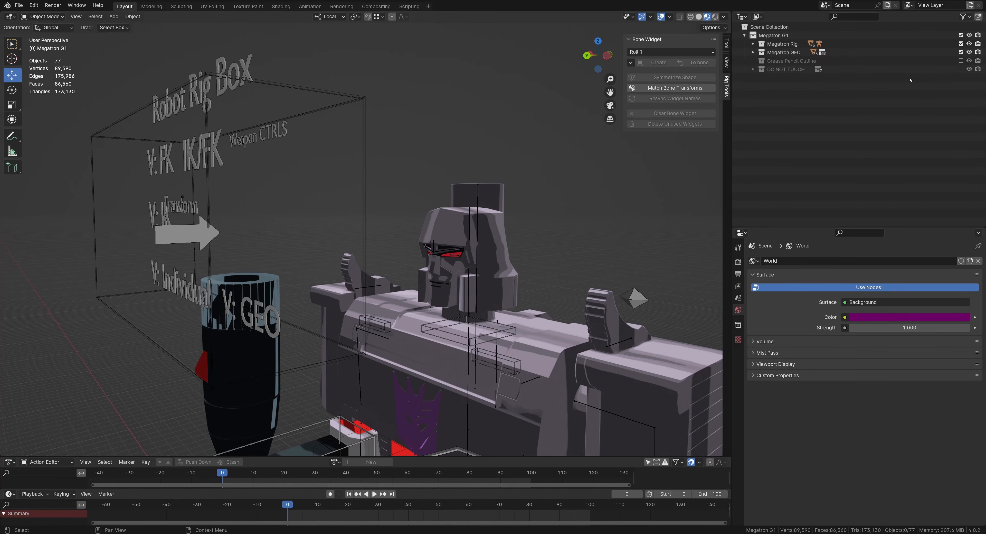
Step: Include the DO NOT TOUCH collection in the view layer and examine its rig objects and rig text in the scene
click(961, 69)
click(748, 71)
click(753, 69)
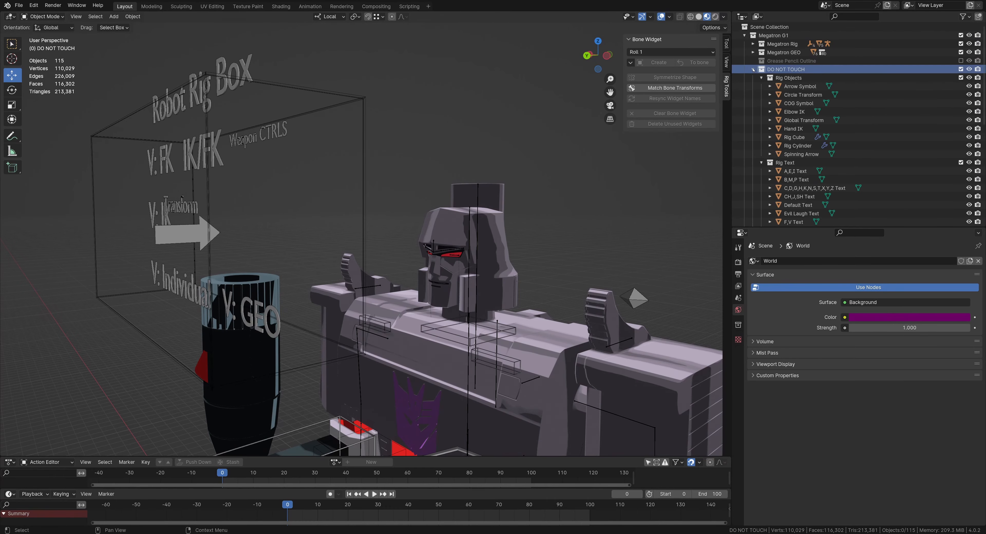
scroll(532, 325, down, 9)
shift+middle_drag(532, 387, 531, 265)
middle_drag(531, 265, 291, 209)
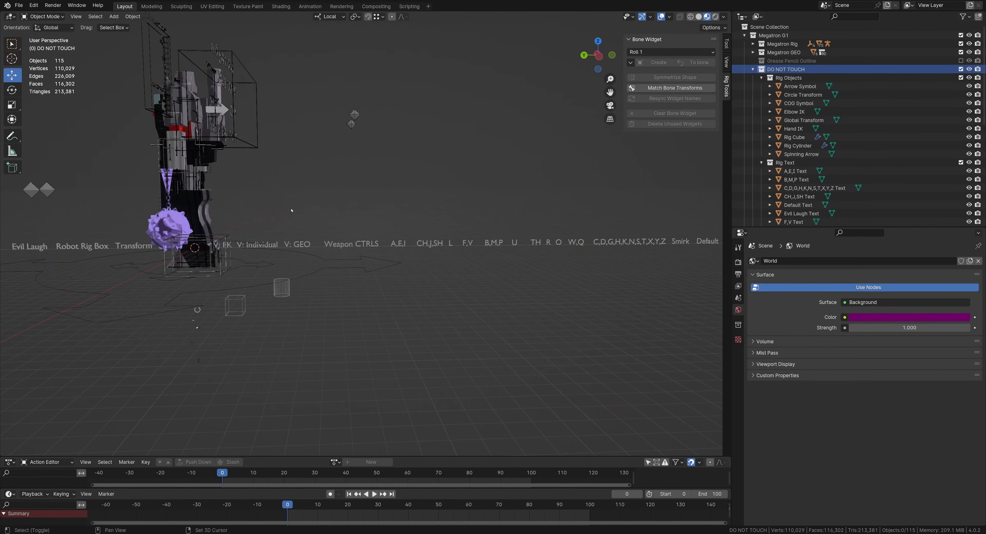
scroll(325, 230, down, 4)
scroll(393, 309, up, 2)
shift+middle_drag(348, 243, 366, 221)
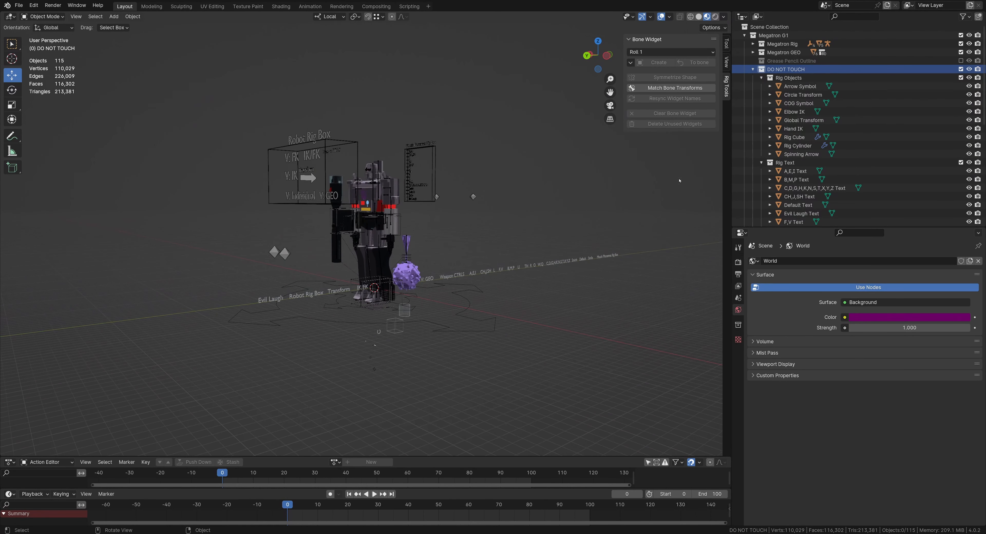
Step: Collapse the DO NOT TOUCH collection and exclude it from the view layer
click(753, 70)
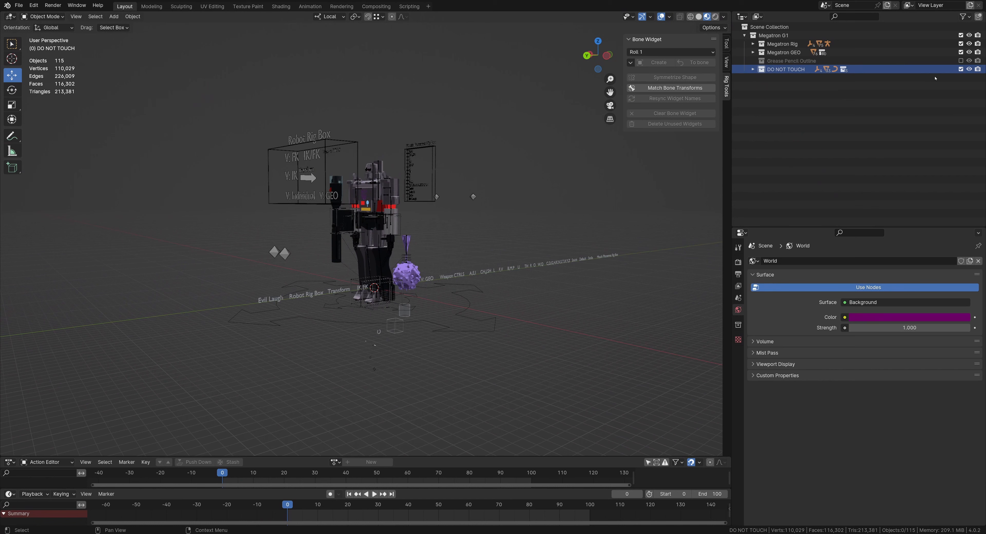
click(961, 69)
Step: Switch the viewport to Solid shading with the whole robot, both rig boxes and the mace in view
scroll(478, 309, up, 2)
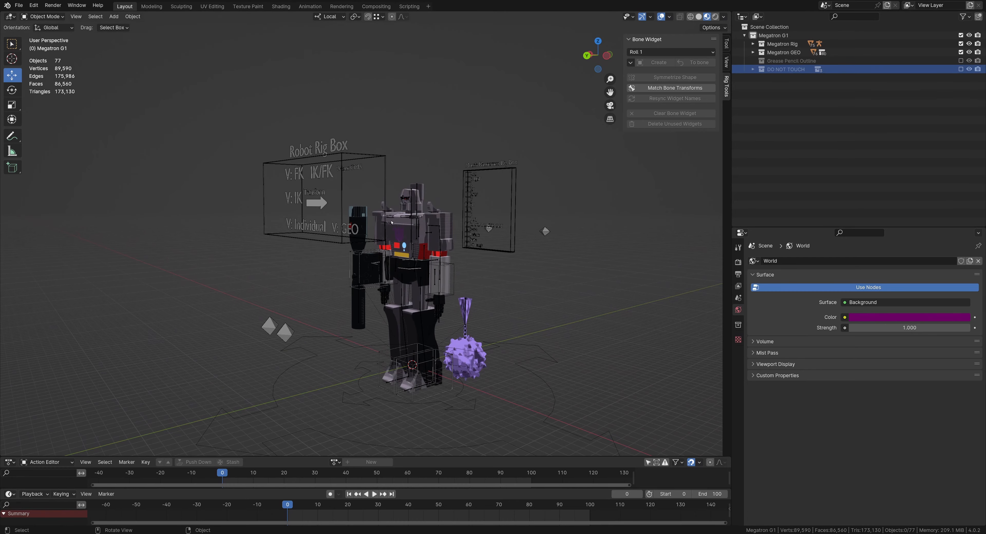
middle_drag(392, 222, 440, 229)
shift+middle_drag(465, 265, 466, 257)
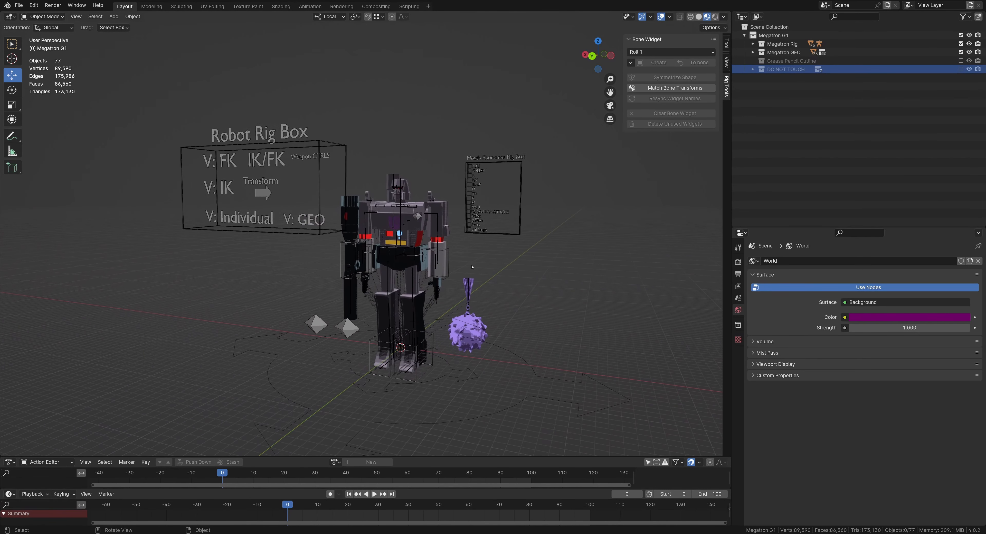
click(699, 17)
middle_drag(547, 184, 511, 278)
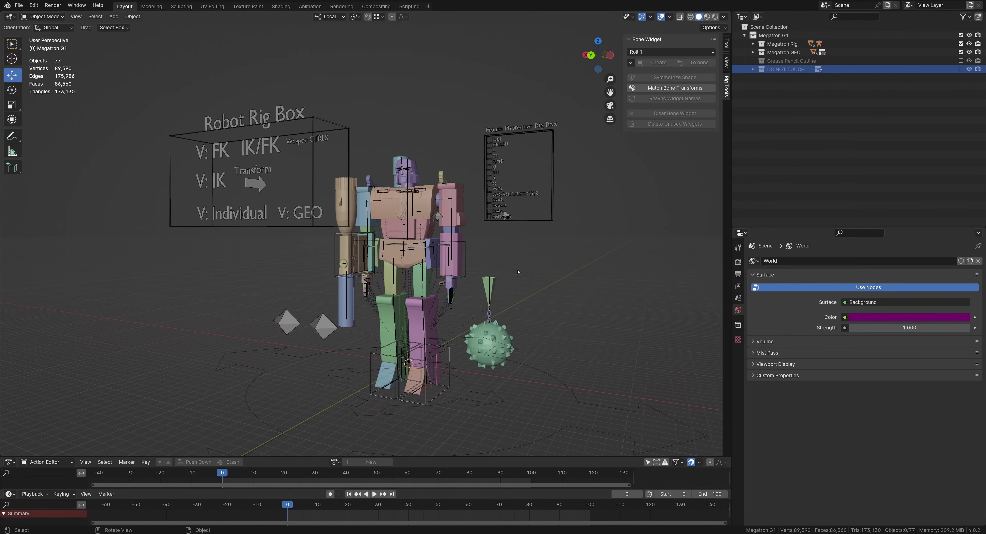